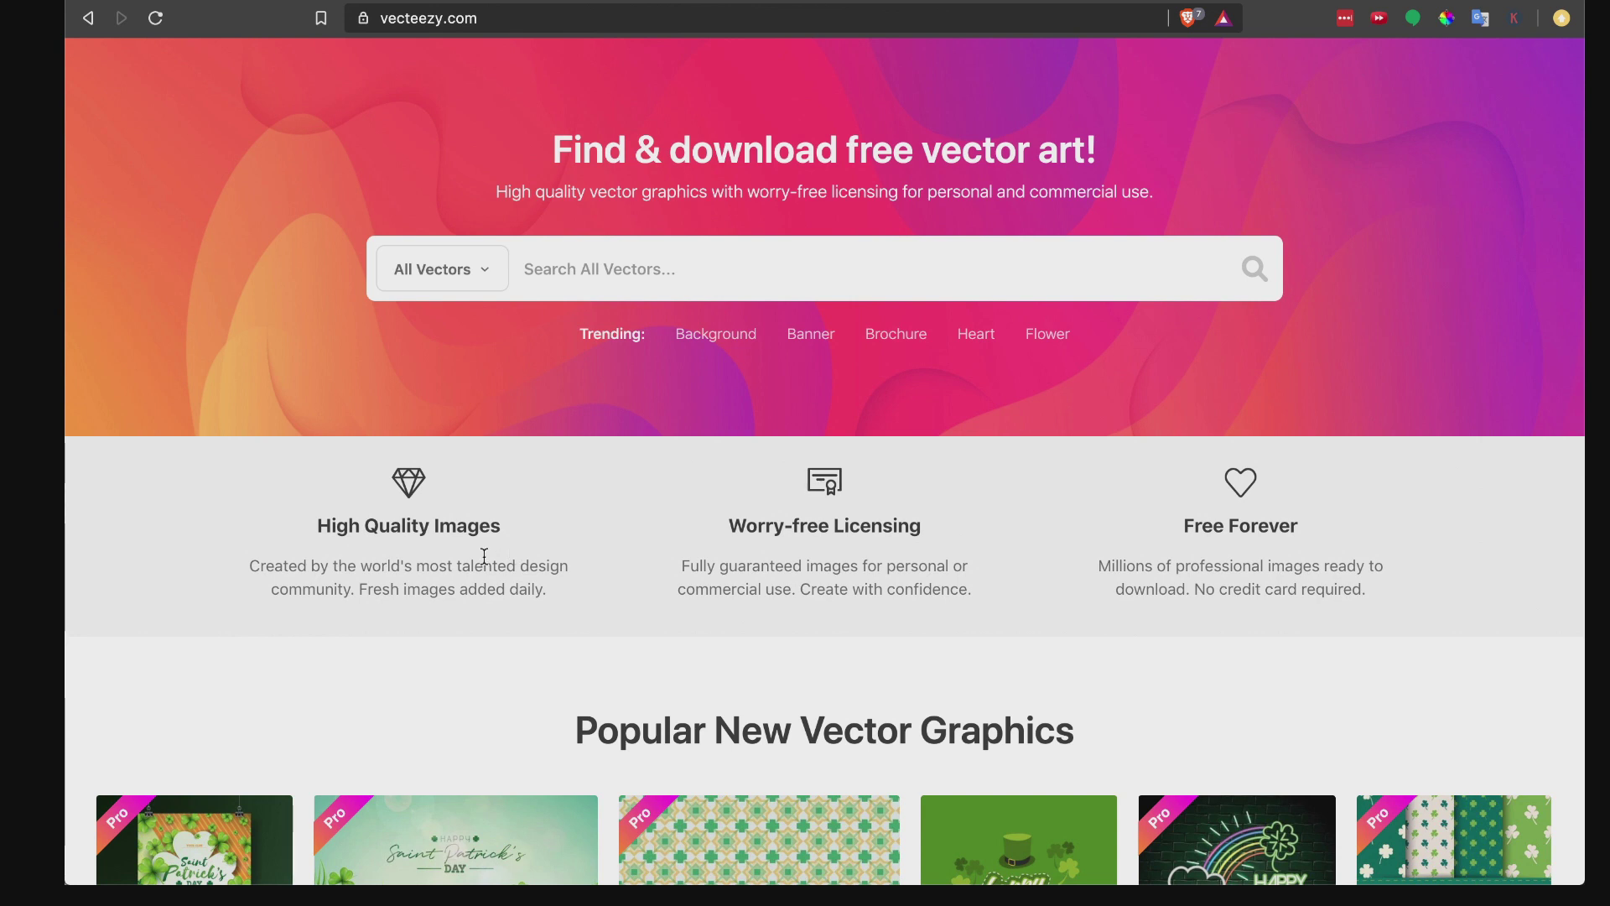
# Step: Search Vecteezy for 'animals' vectors
pyautogui.click(701, 274)
pyautogui.write('animals')
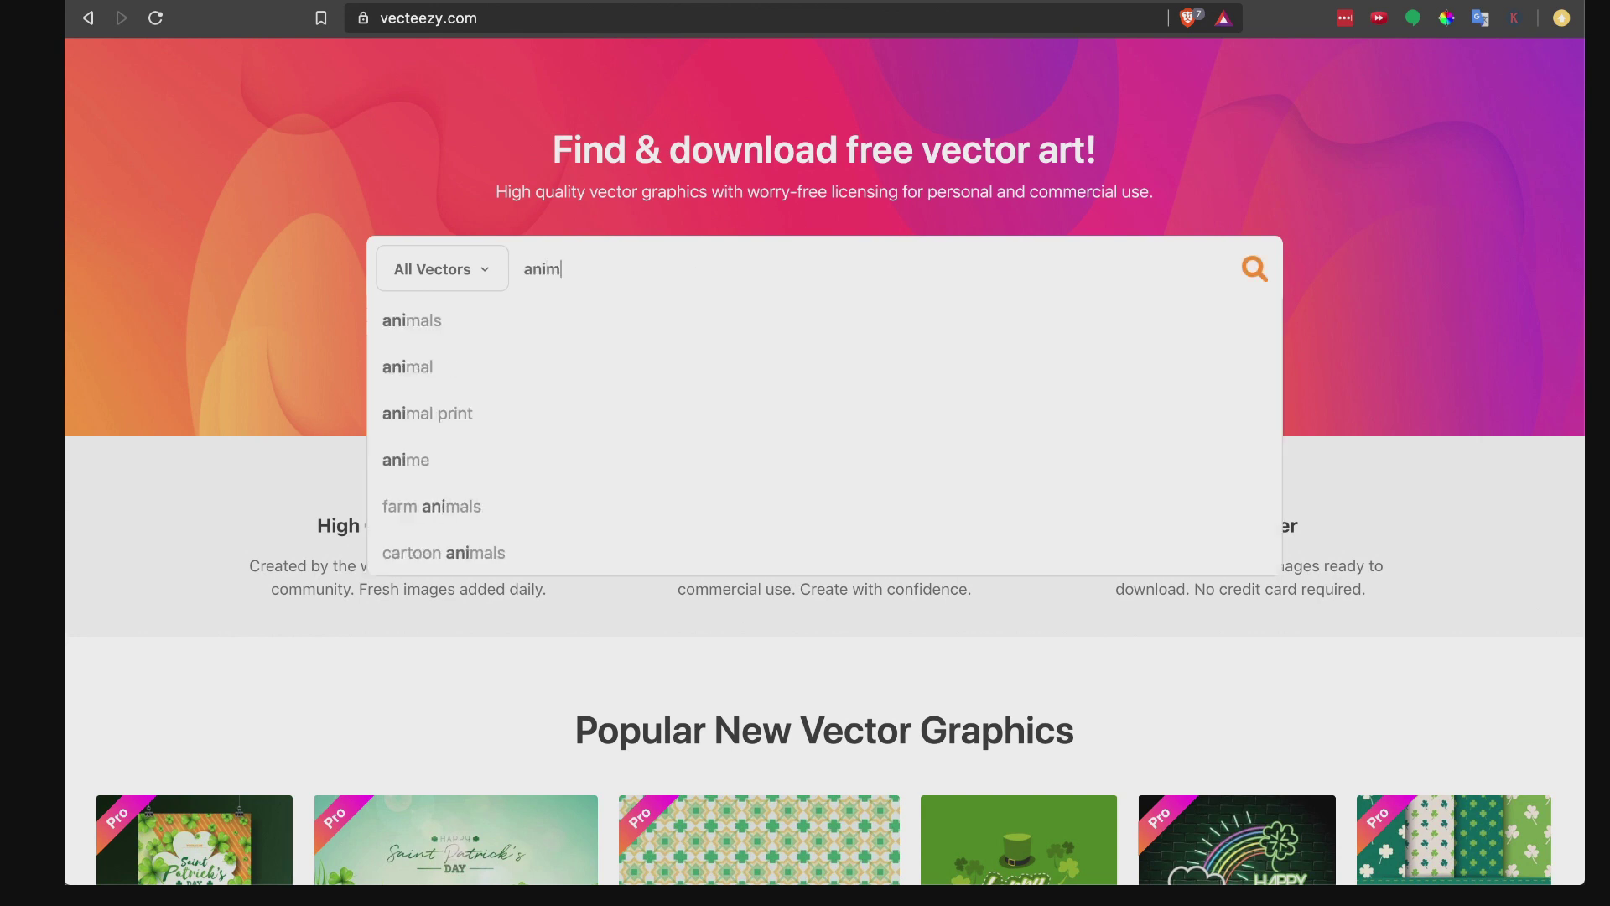
pyautogui.click(1250, 270)
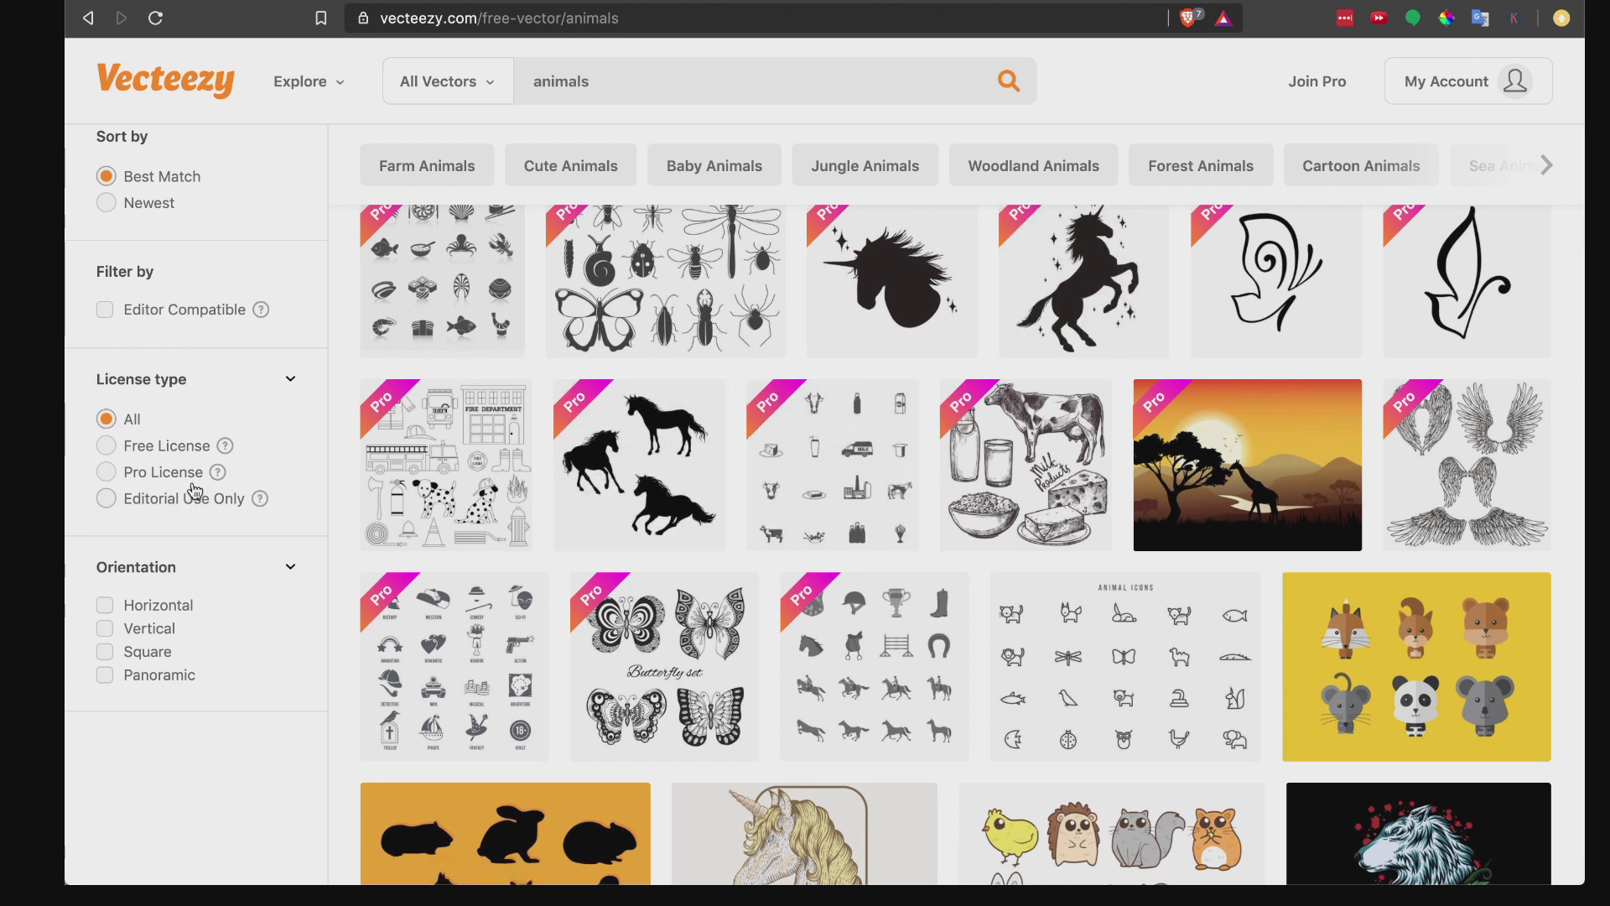
# Step: Limit the results to Free License and browse the animal vectors
pyautogui.click(106, 447)
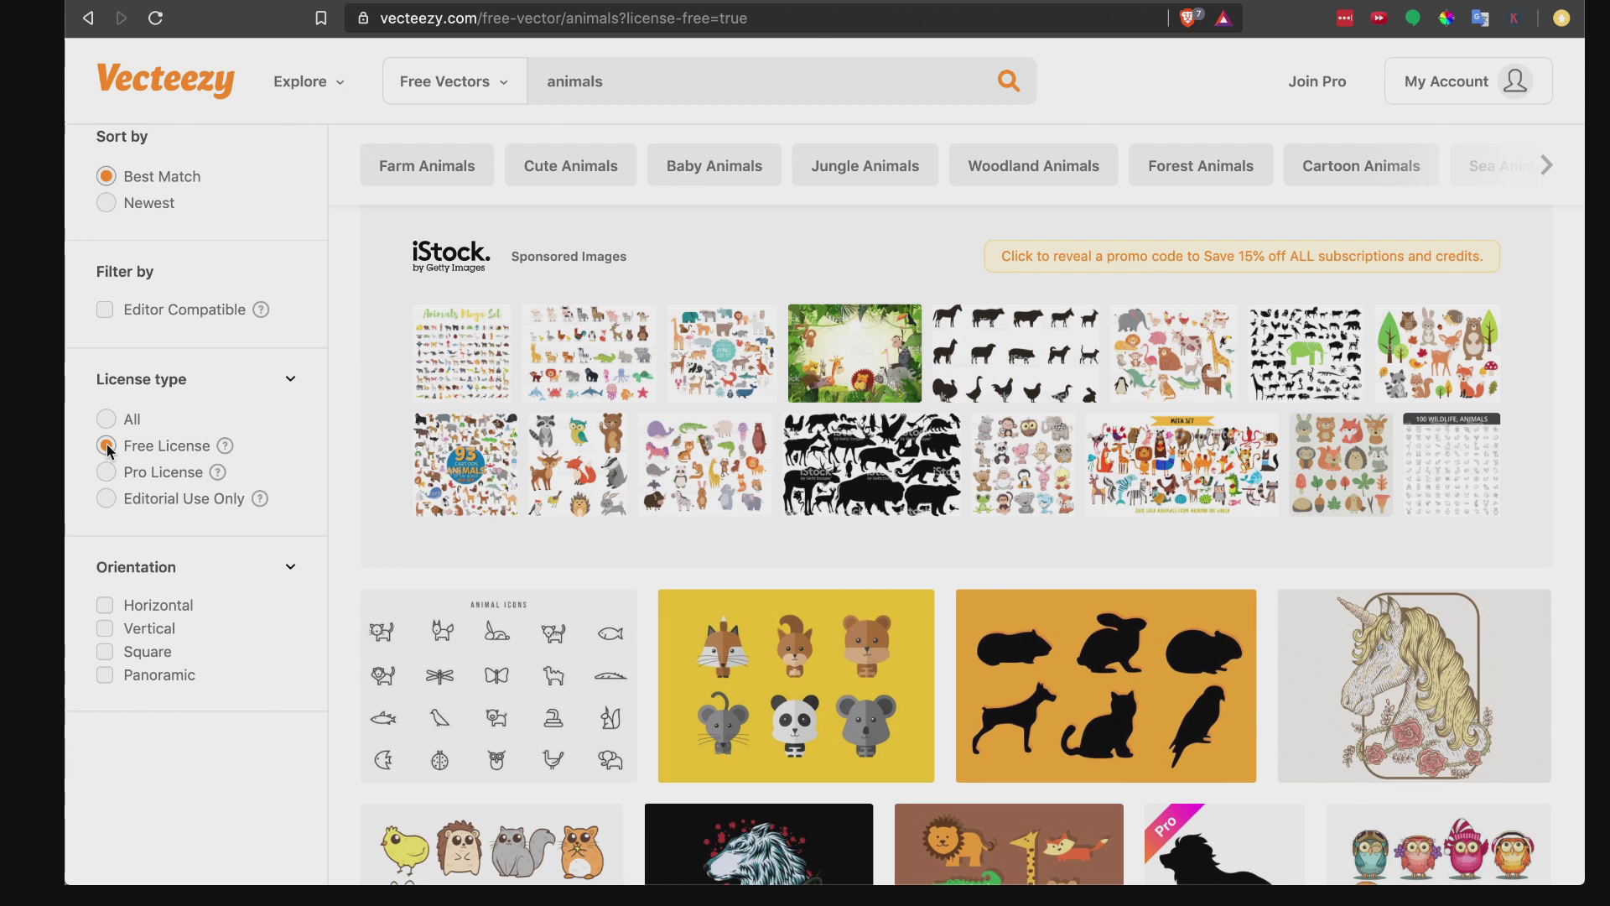
pyautogui.scroll(1, 245, 590)
pyautogui.scroll(-8, 245, 590)
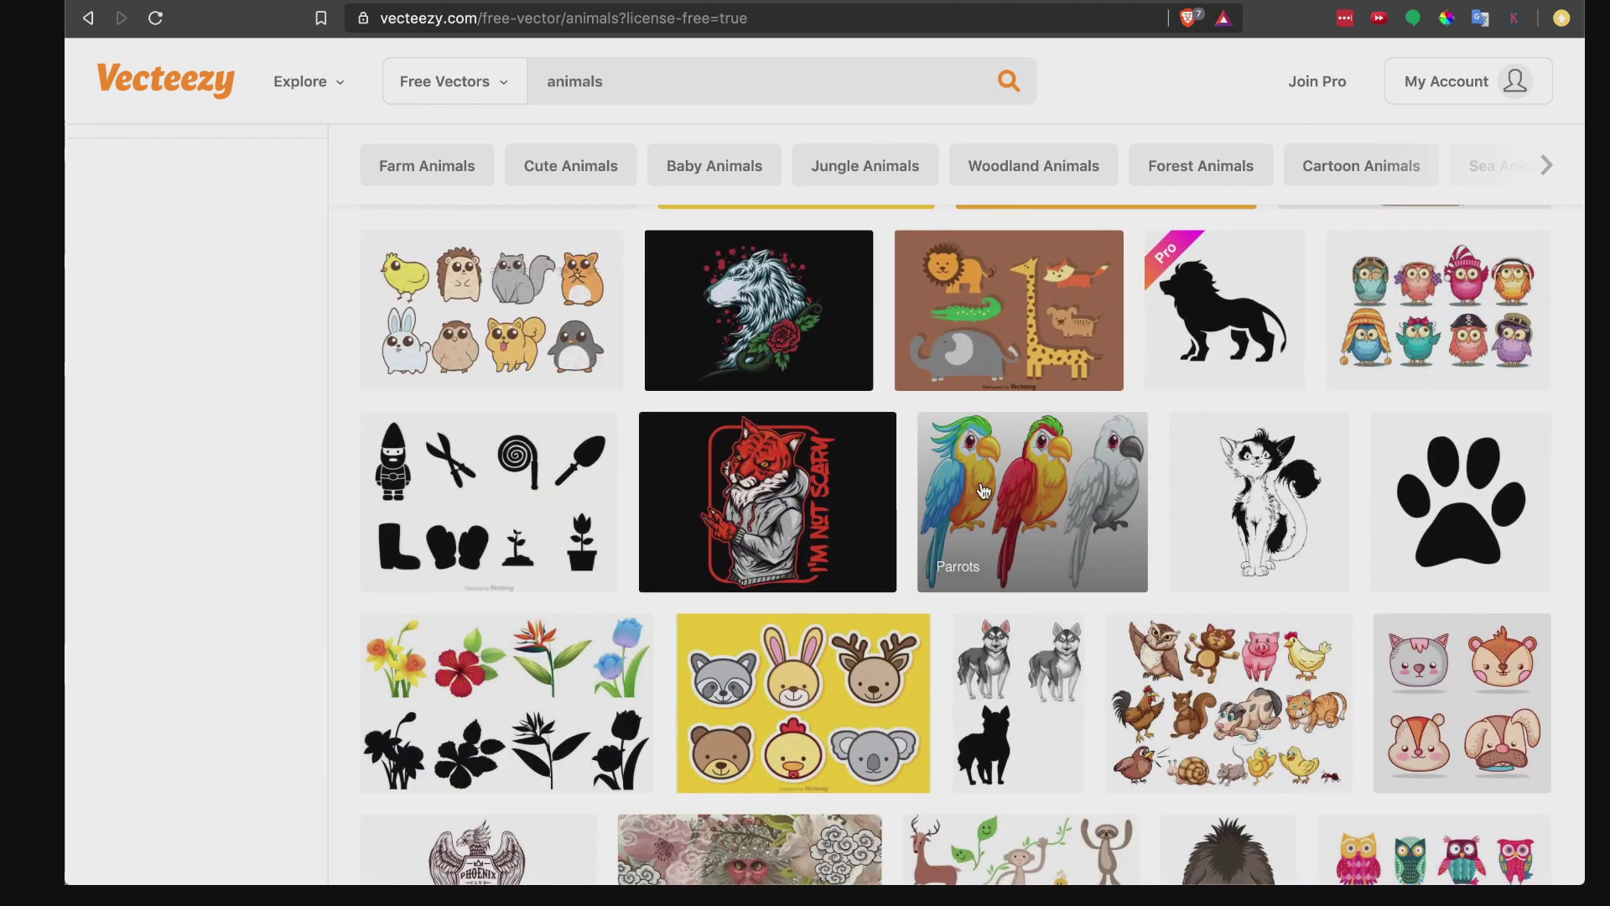
pyautogui.scroll(1, 1233, 688)
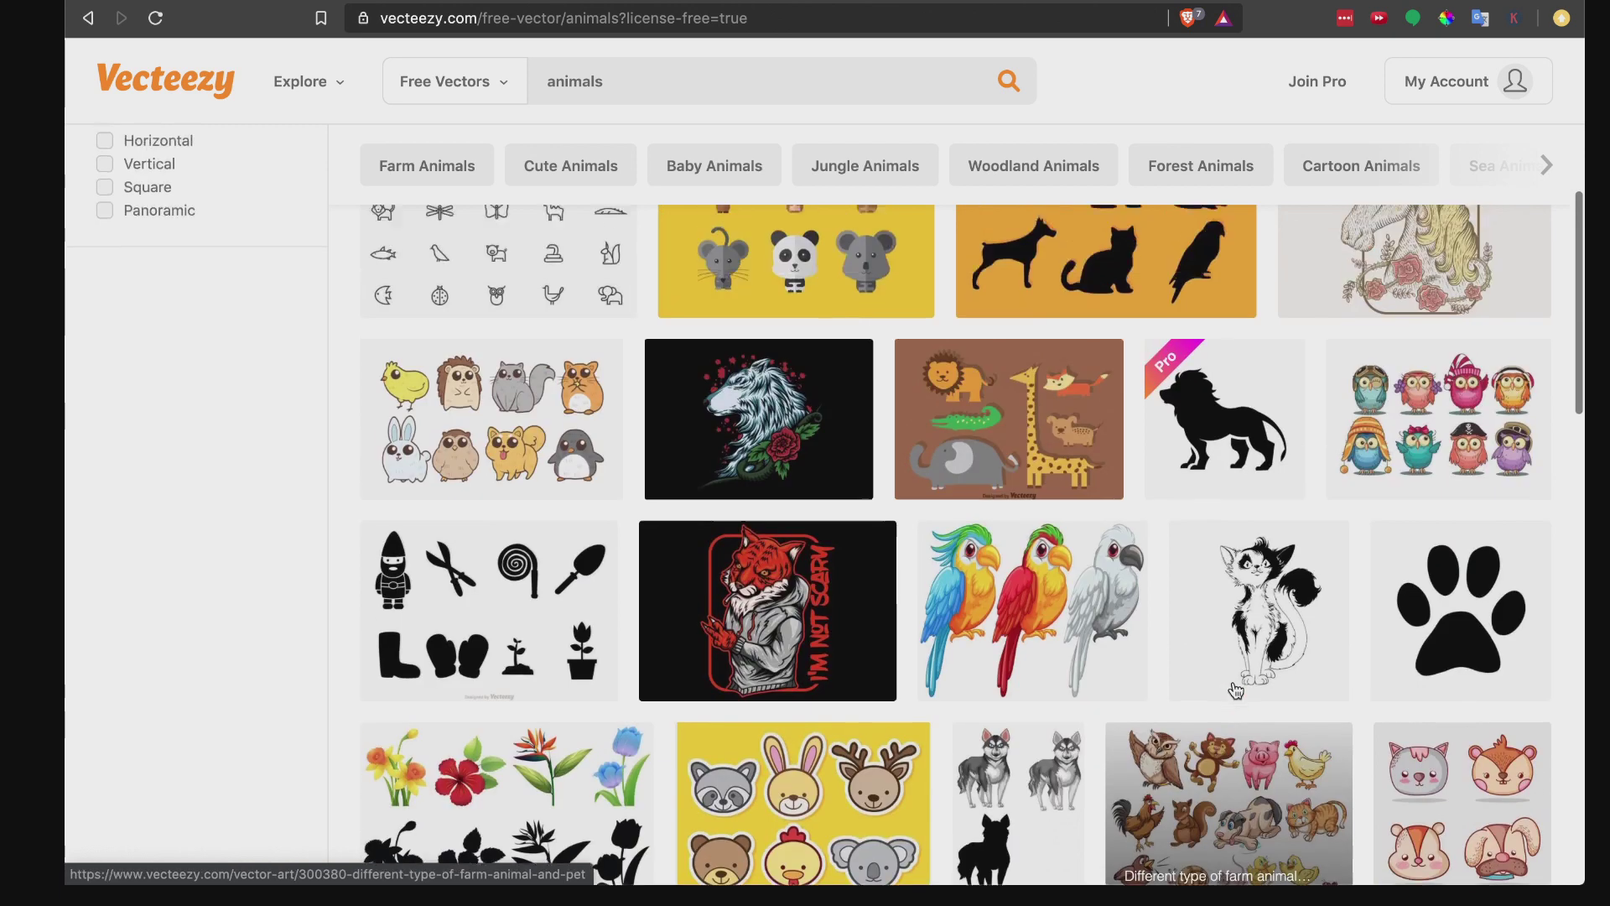
pyautogui.scroll(-5, 1232, 687)
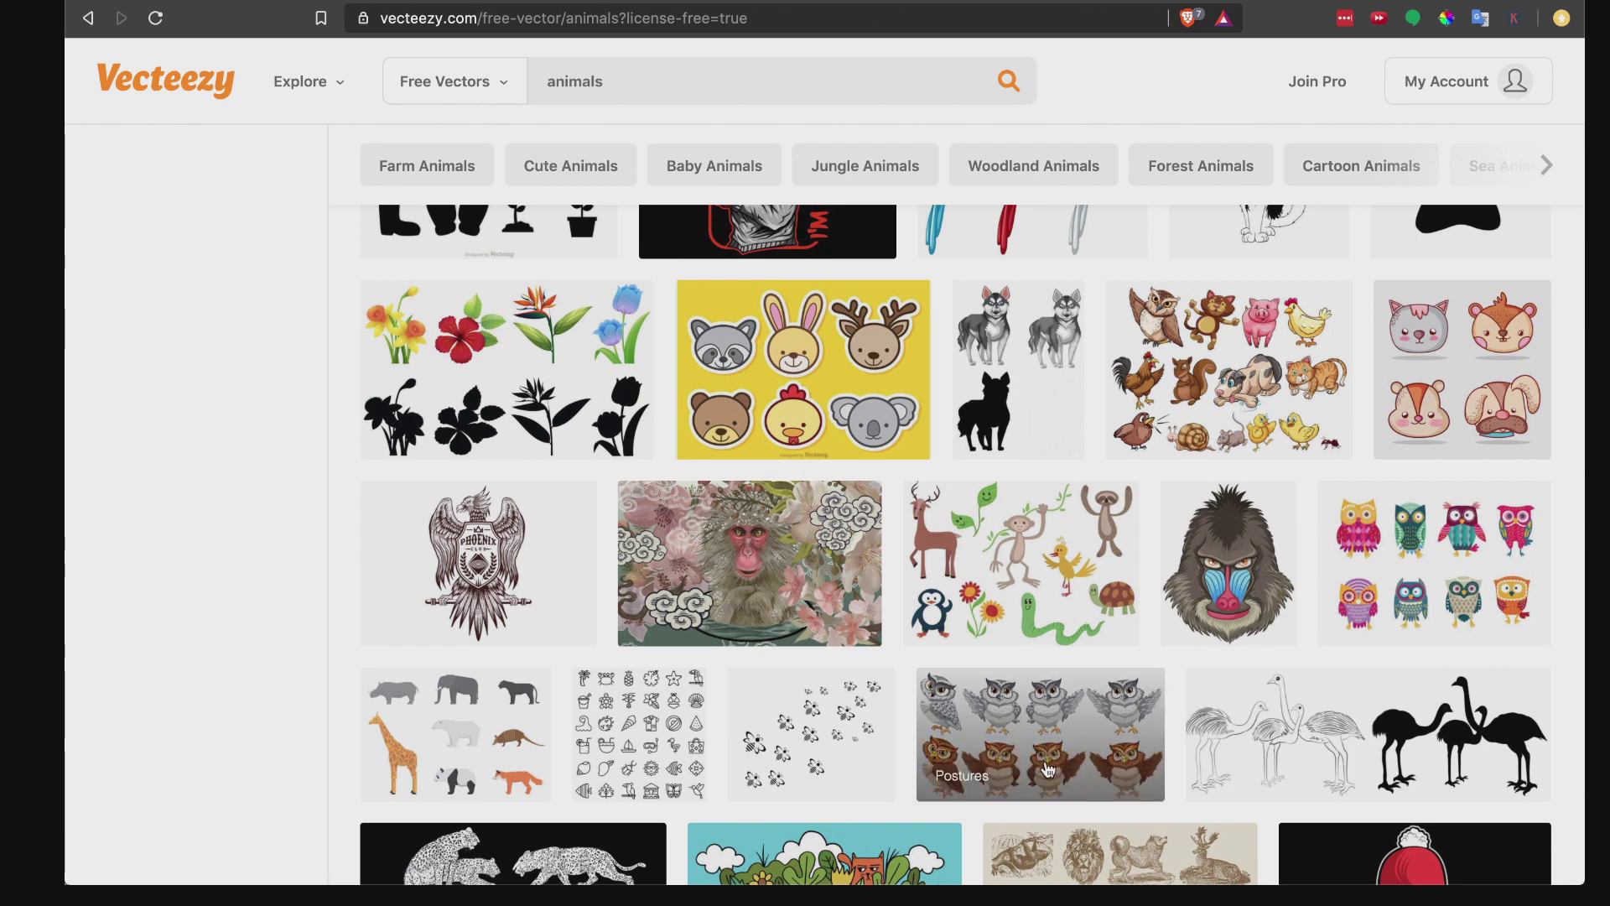
pyautogui.scroll(-1, 1115, 421)
pyautogui.scroll(1, 1115, 422)
pyautogui.scroll(1, 1116, 422)
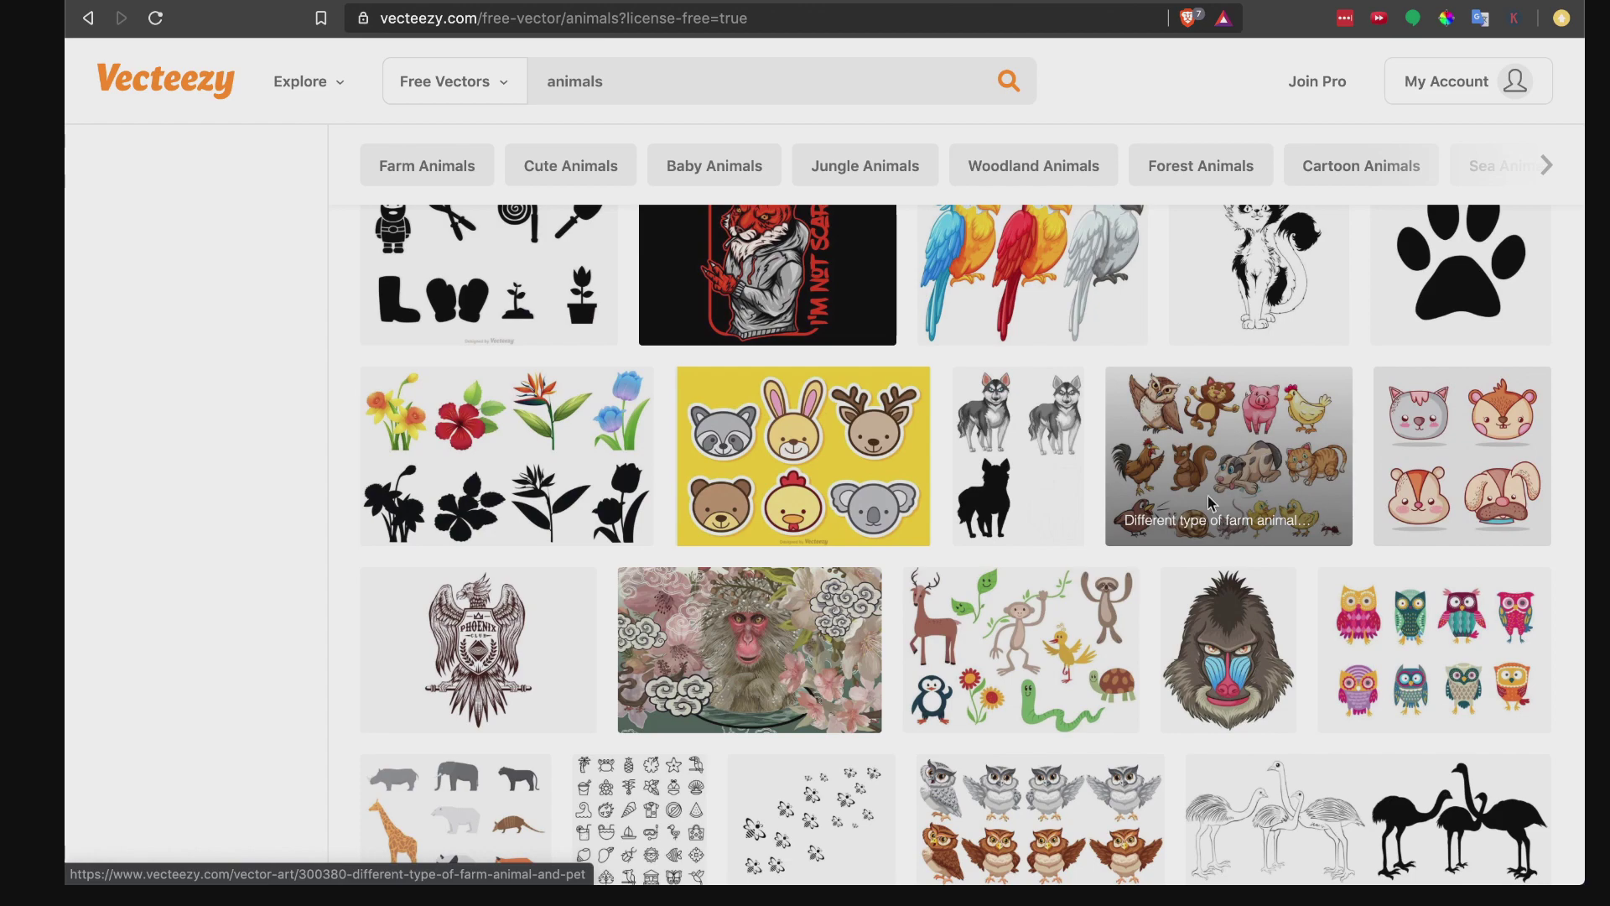
pyautogui.scroll(-1, 1453, 371)
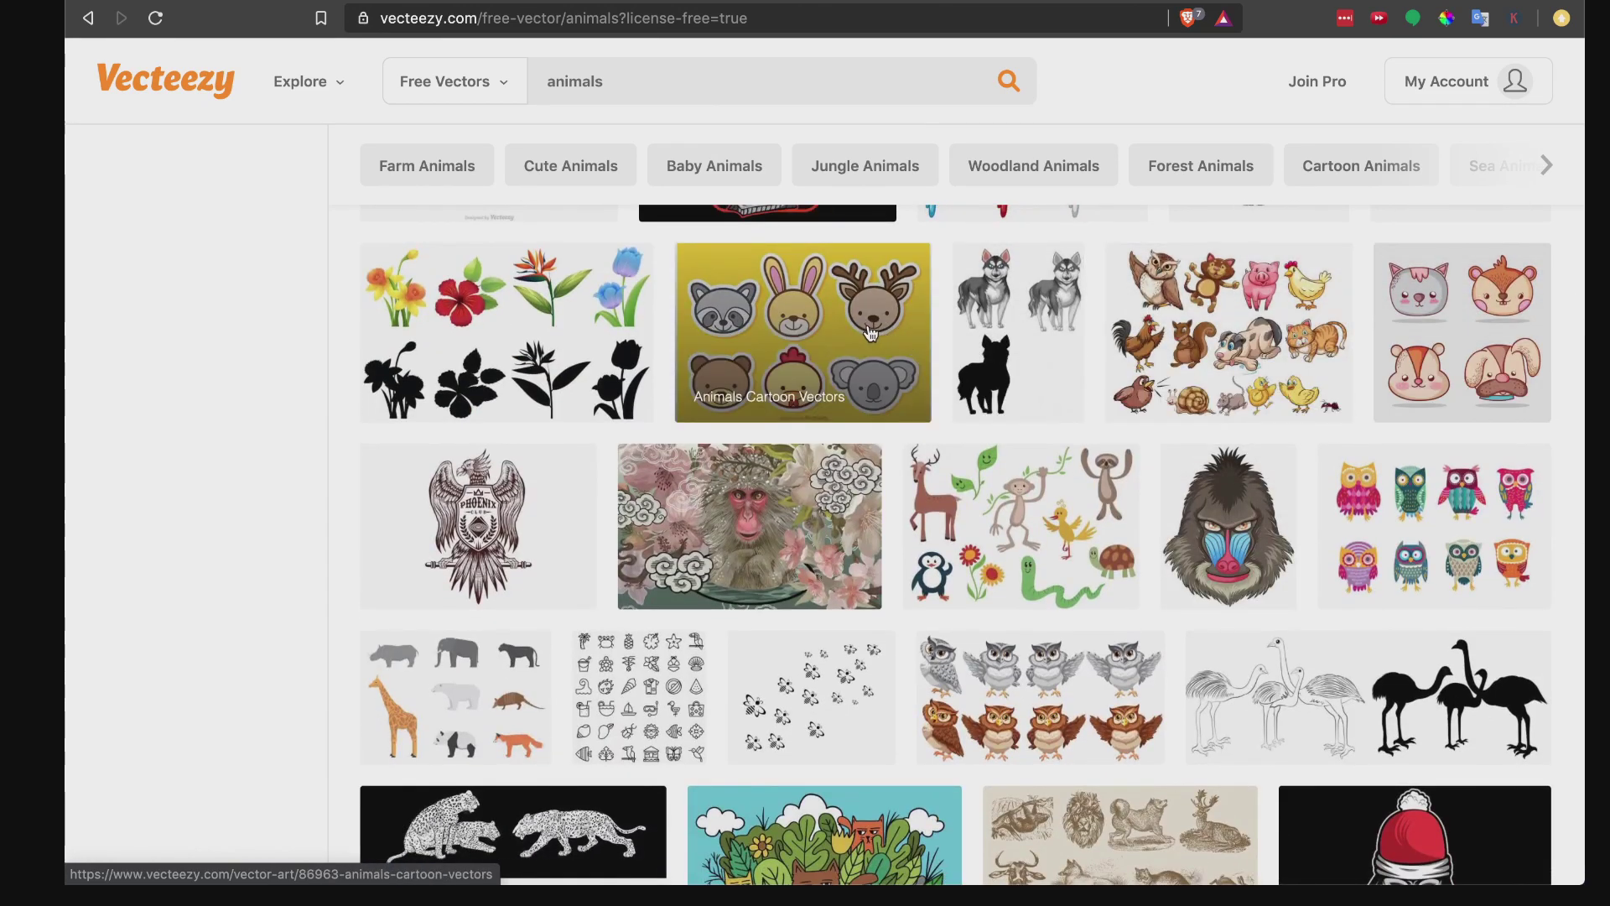
pyautogui.scroll(-1, 1028, 466)
pyautogui.scroll(10, 1028, 466)
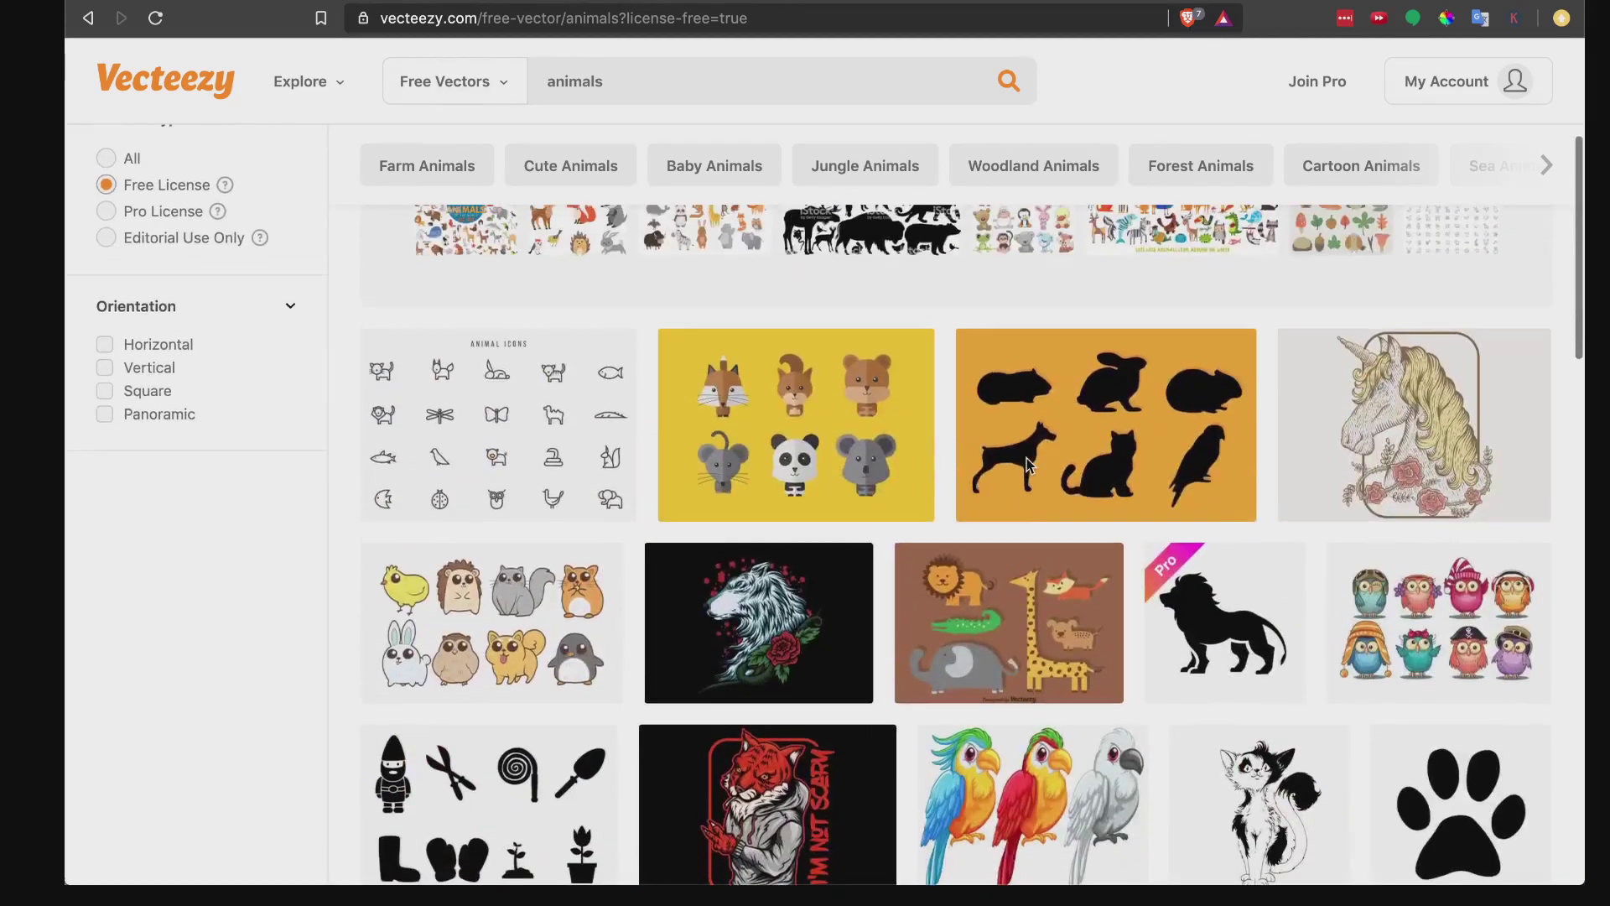
pyautogui.scroll(1, 1026, 458)
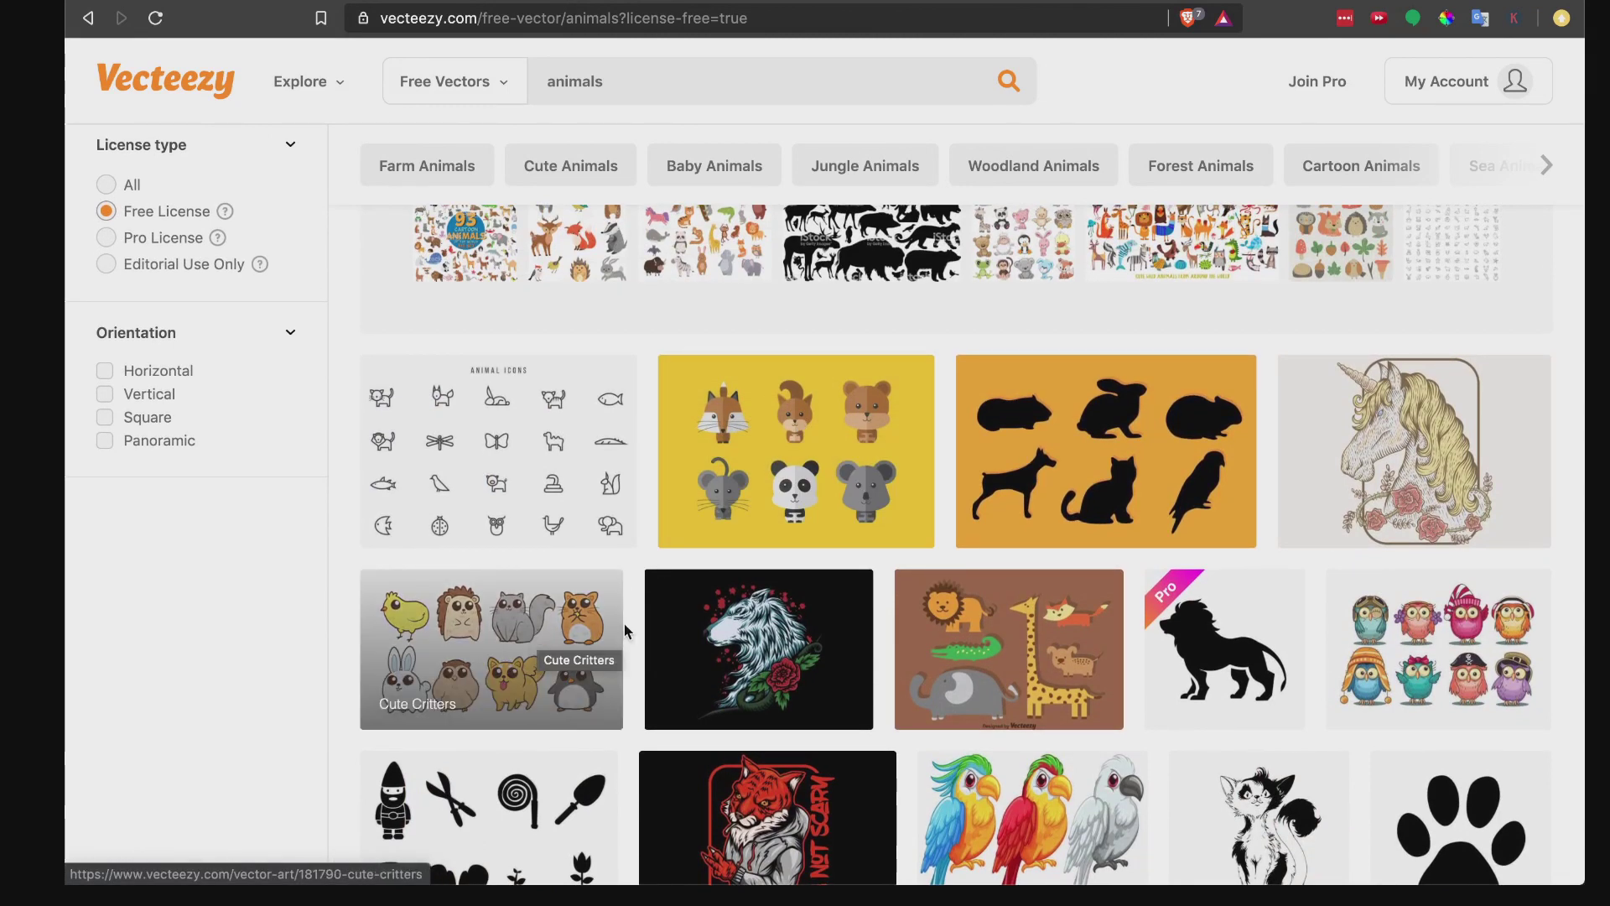
# Step: Open the Cute Critters vector page and scroll to its Free Download option
pyautogui.click(484, 647)
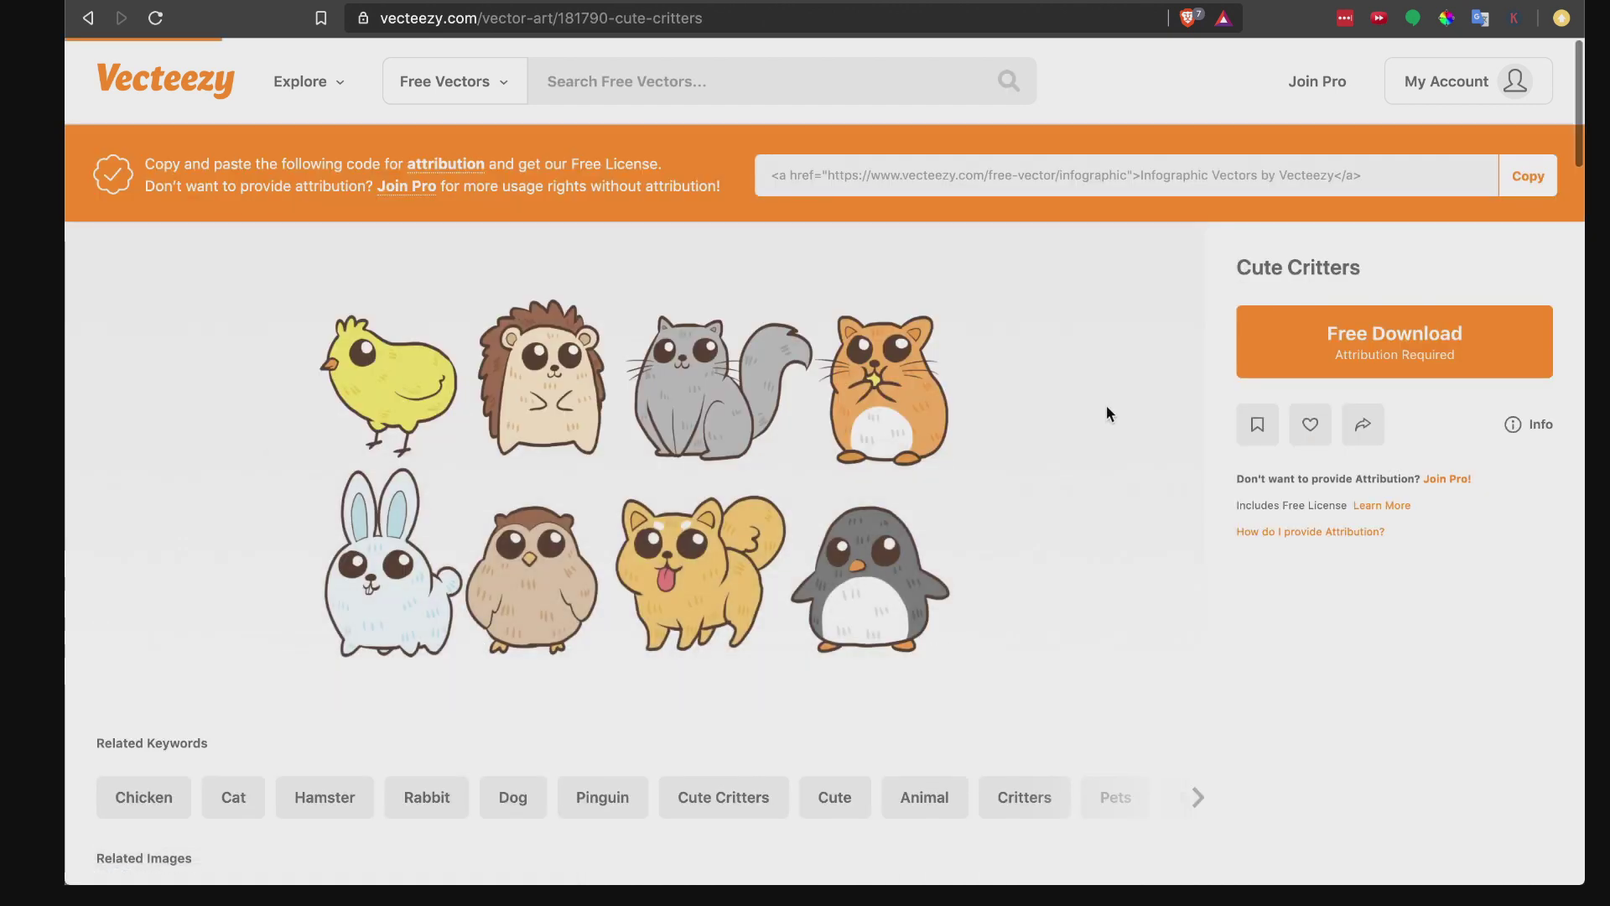
pyautogui.scroll(-3, 1107, 414)
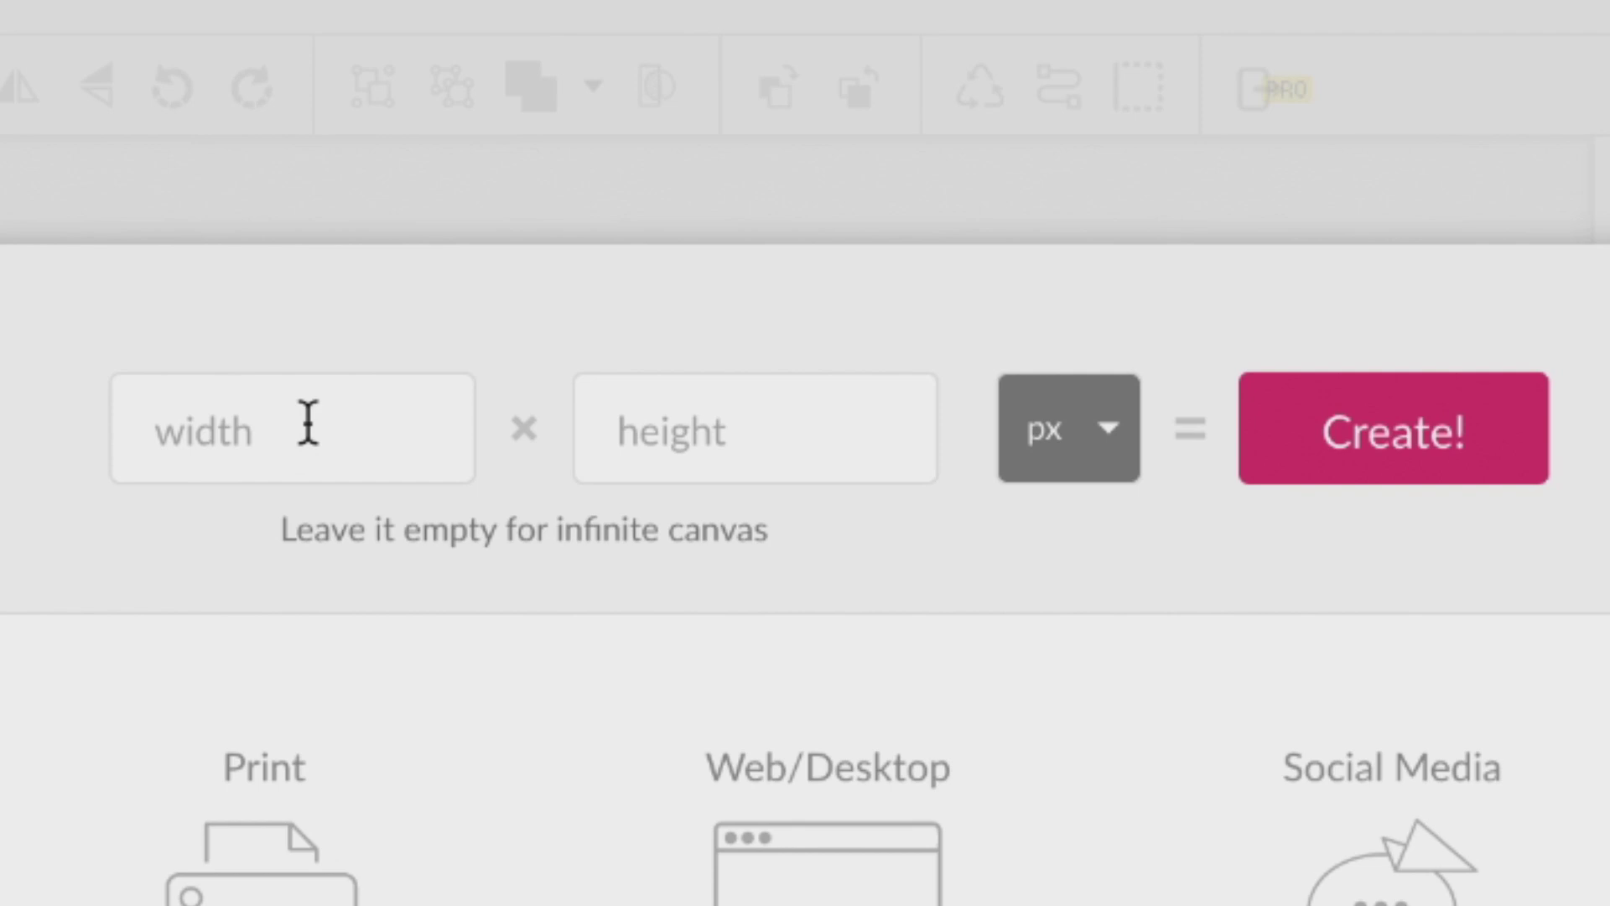
# Step: Create a new 8.5 × 11 inch design
pyautogui.click(779, 234)
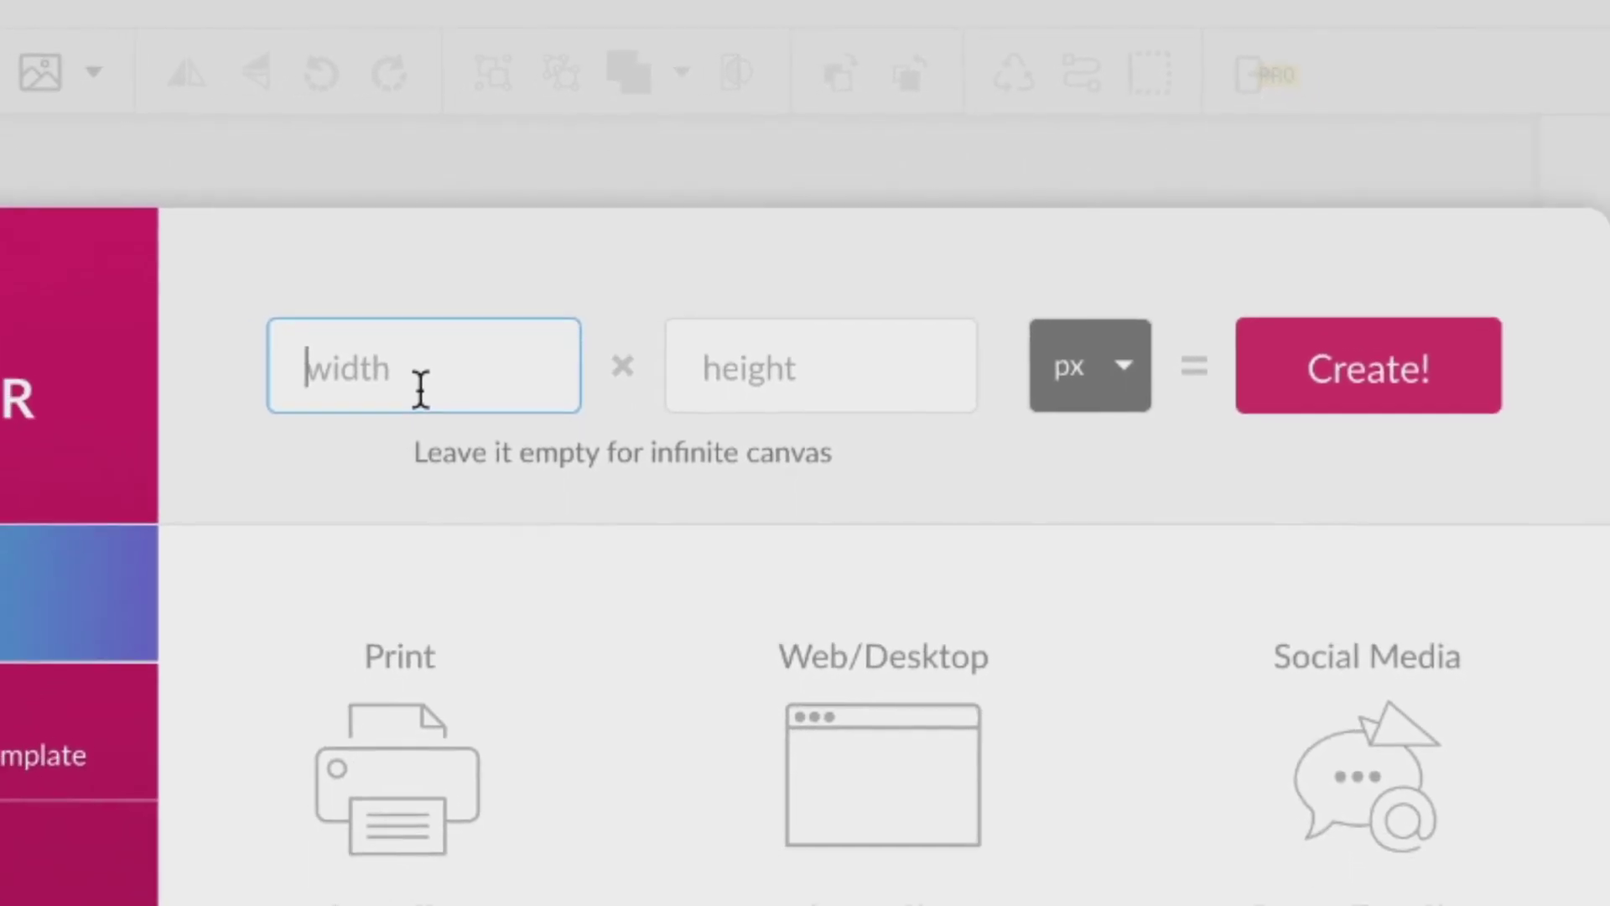
pyautogui.click(1127, 394)
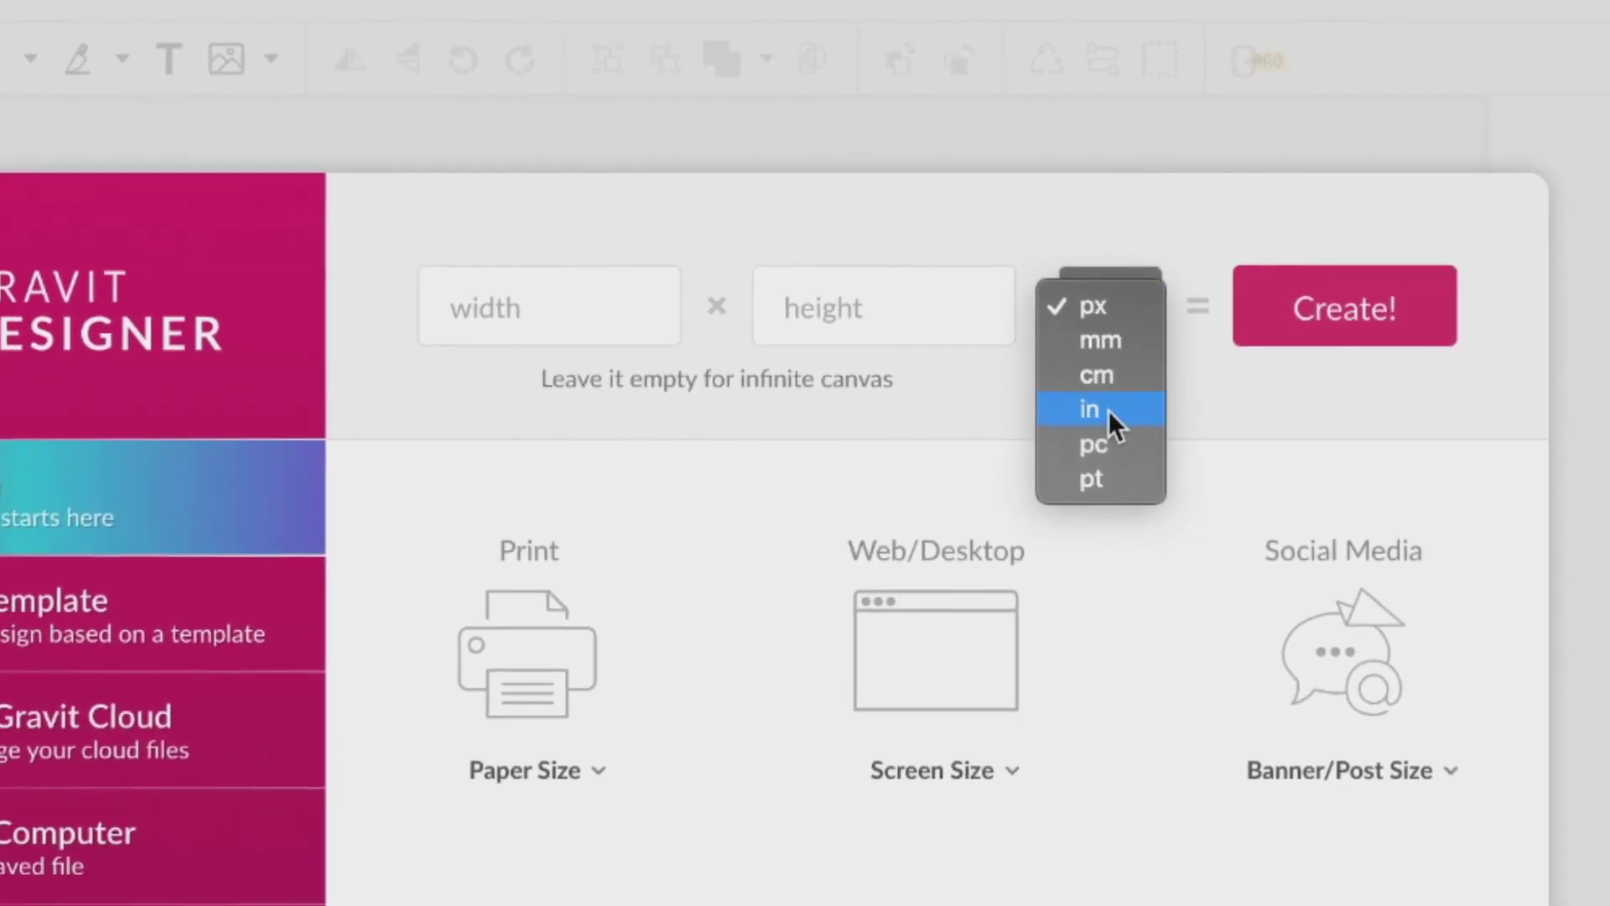
pyautogui.click(1115, 426)
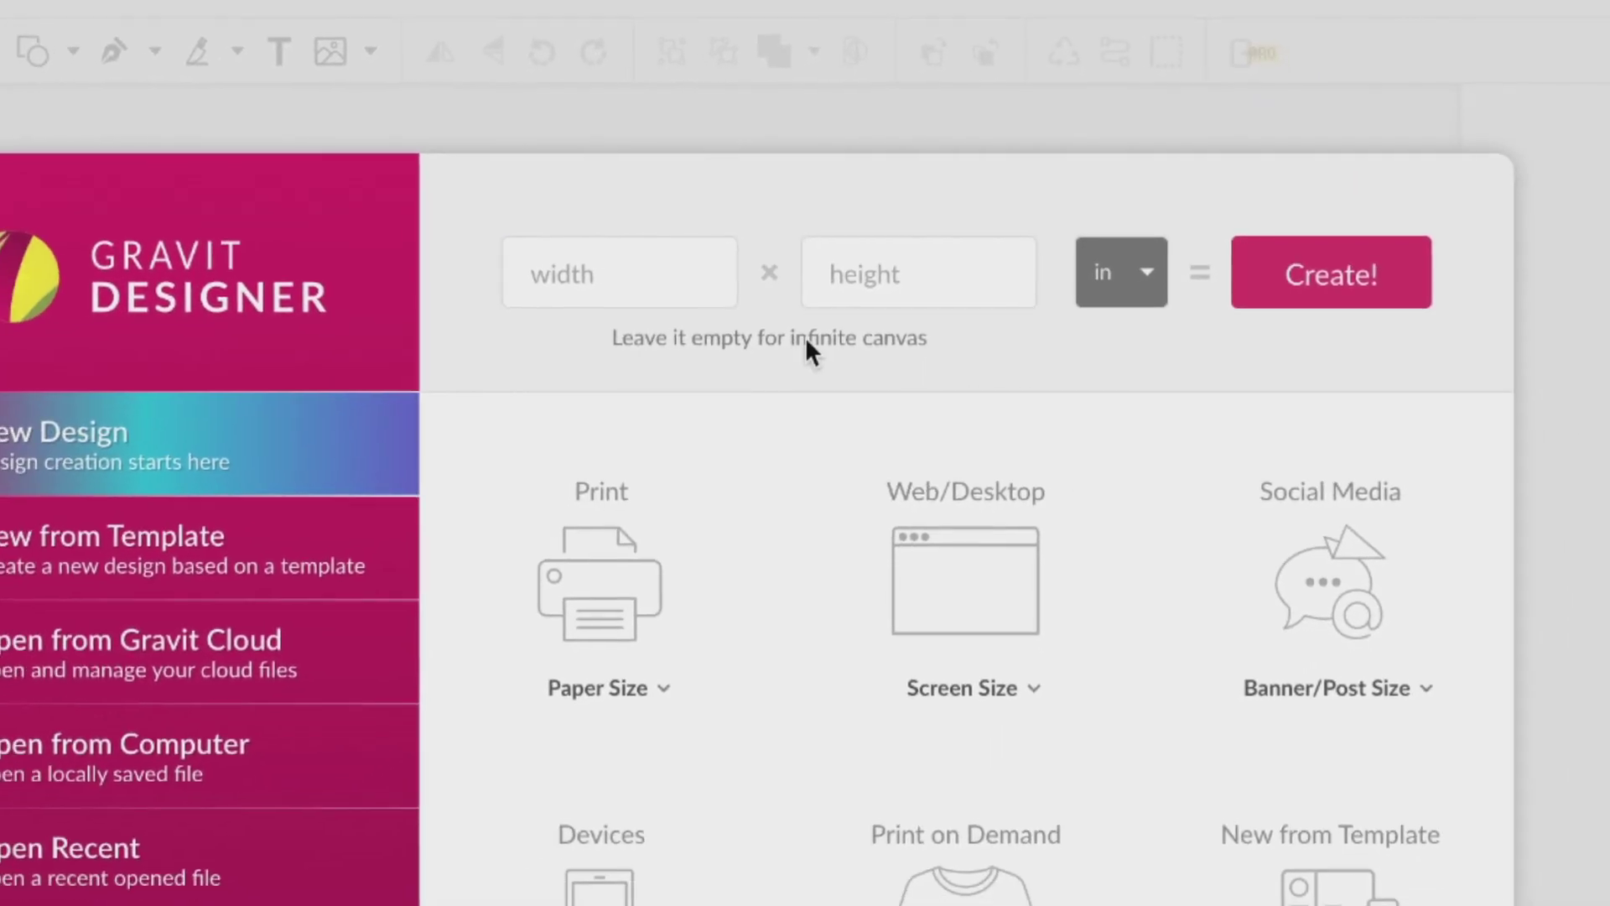
pyautogui.click(646, 278)
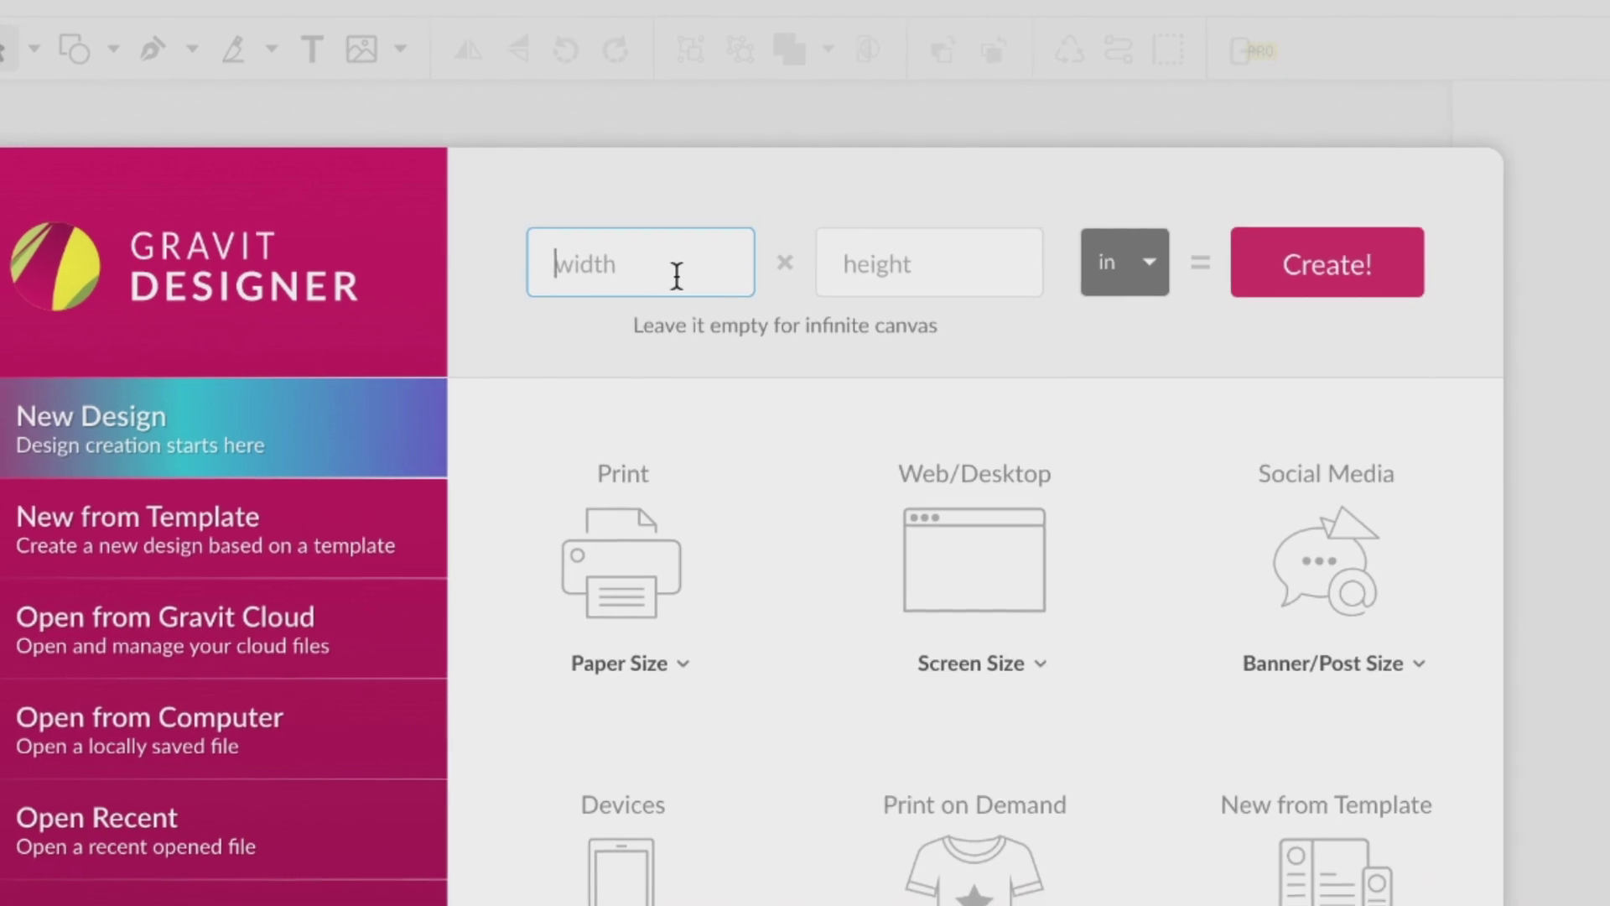
pyautogui.write('8.5')
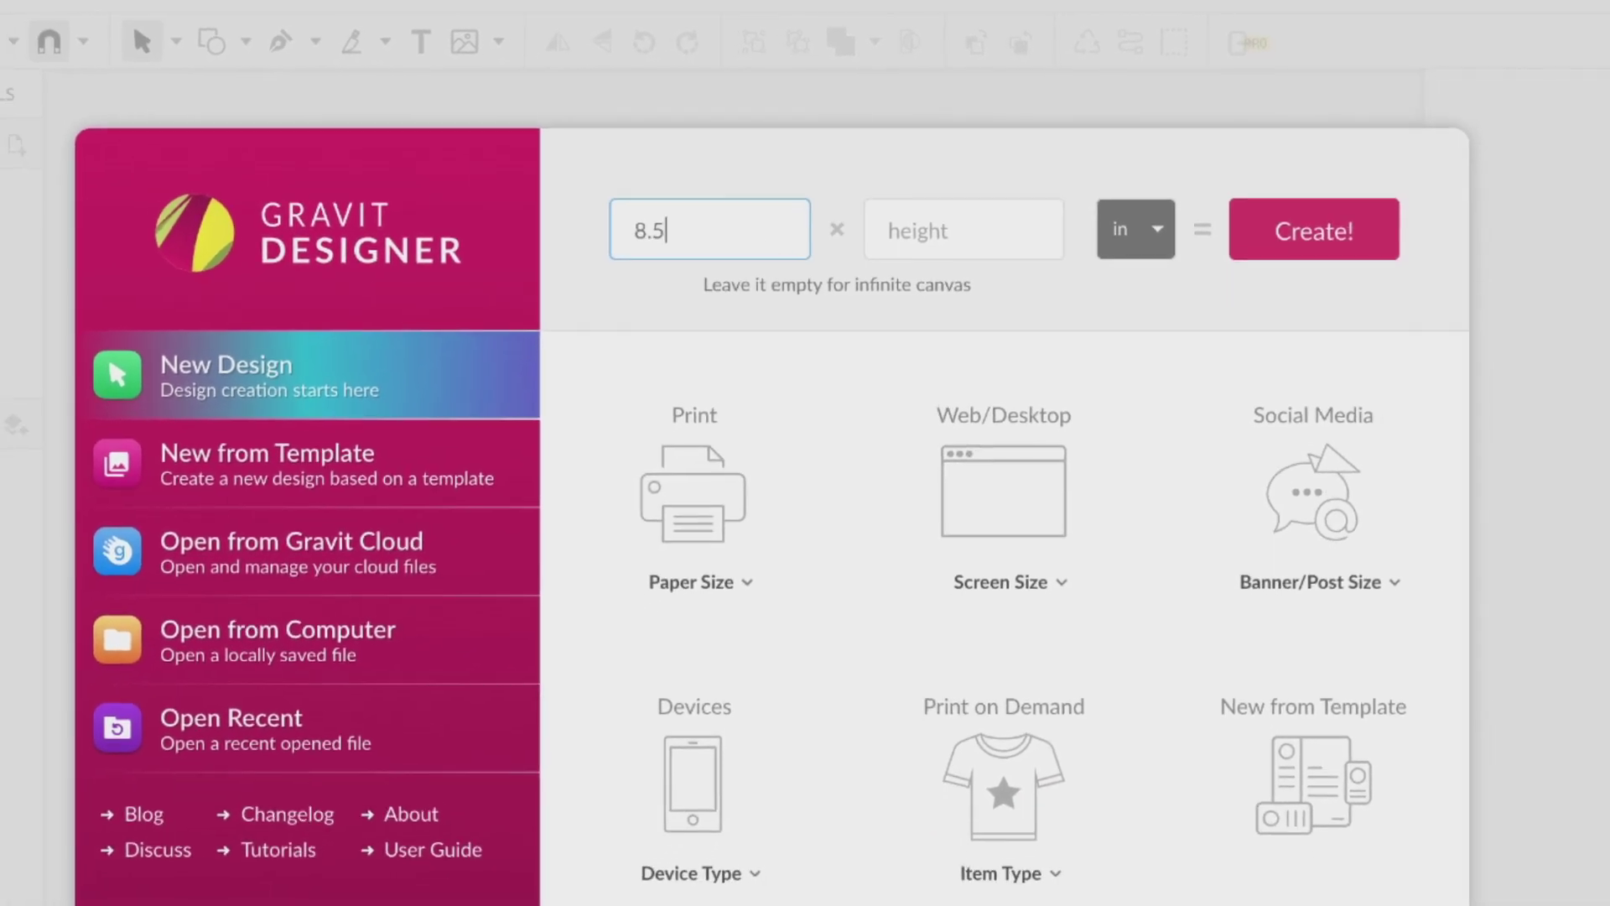
pyautogui.click(969, 238)
pyautogui.write('11')
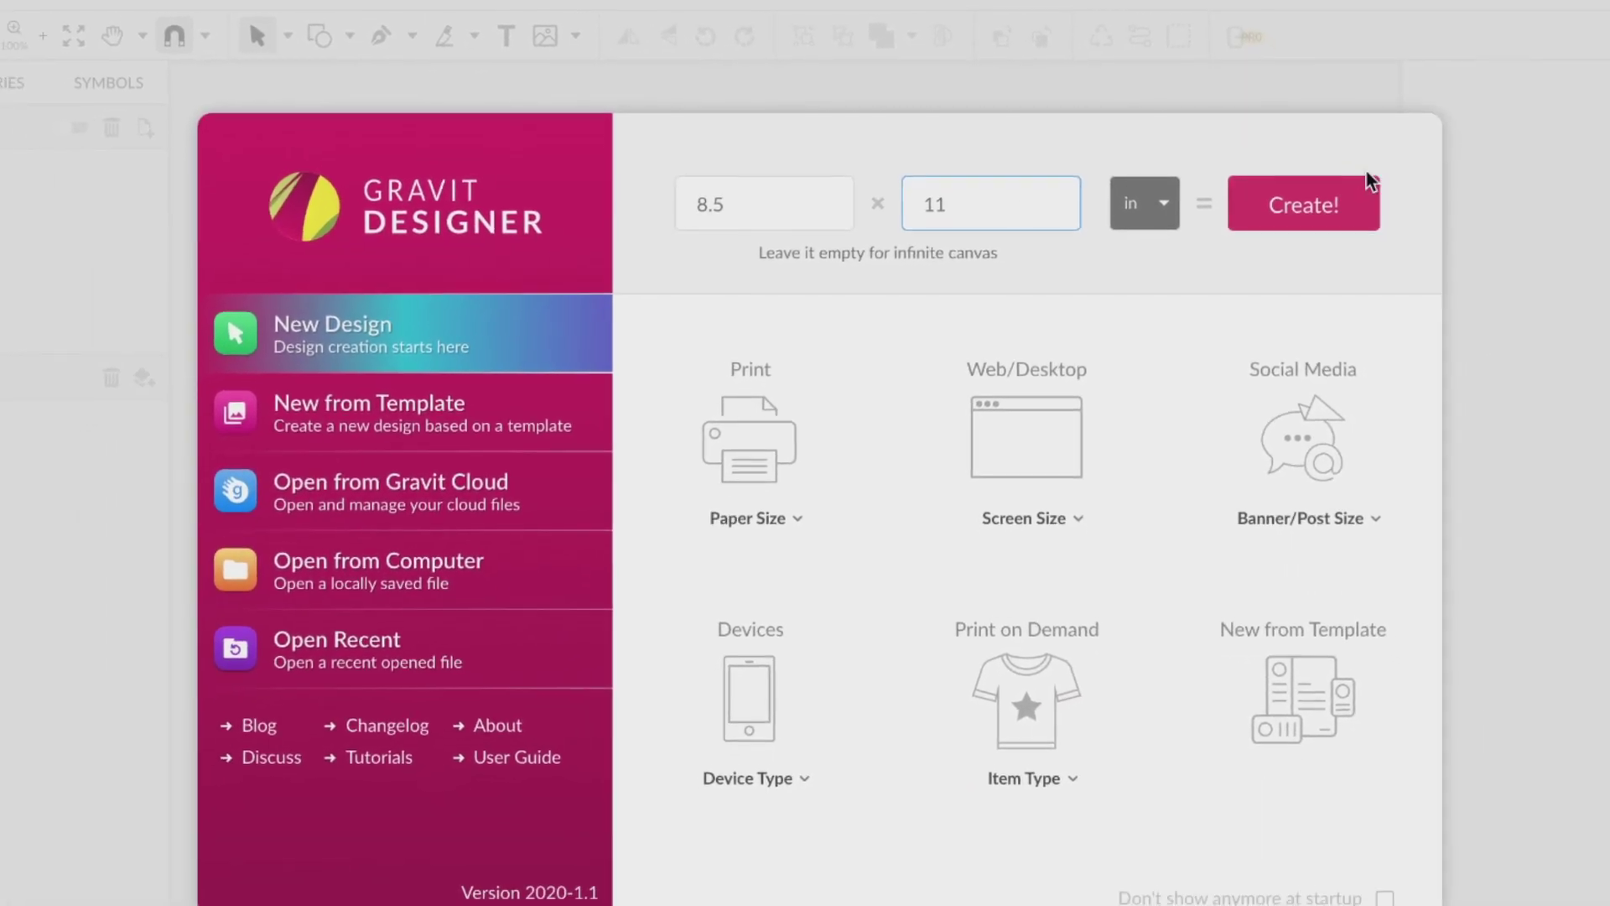
pyautogui.click(1335, 210)
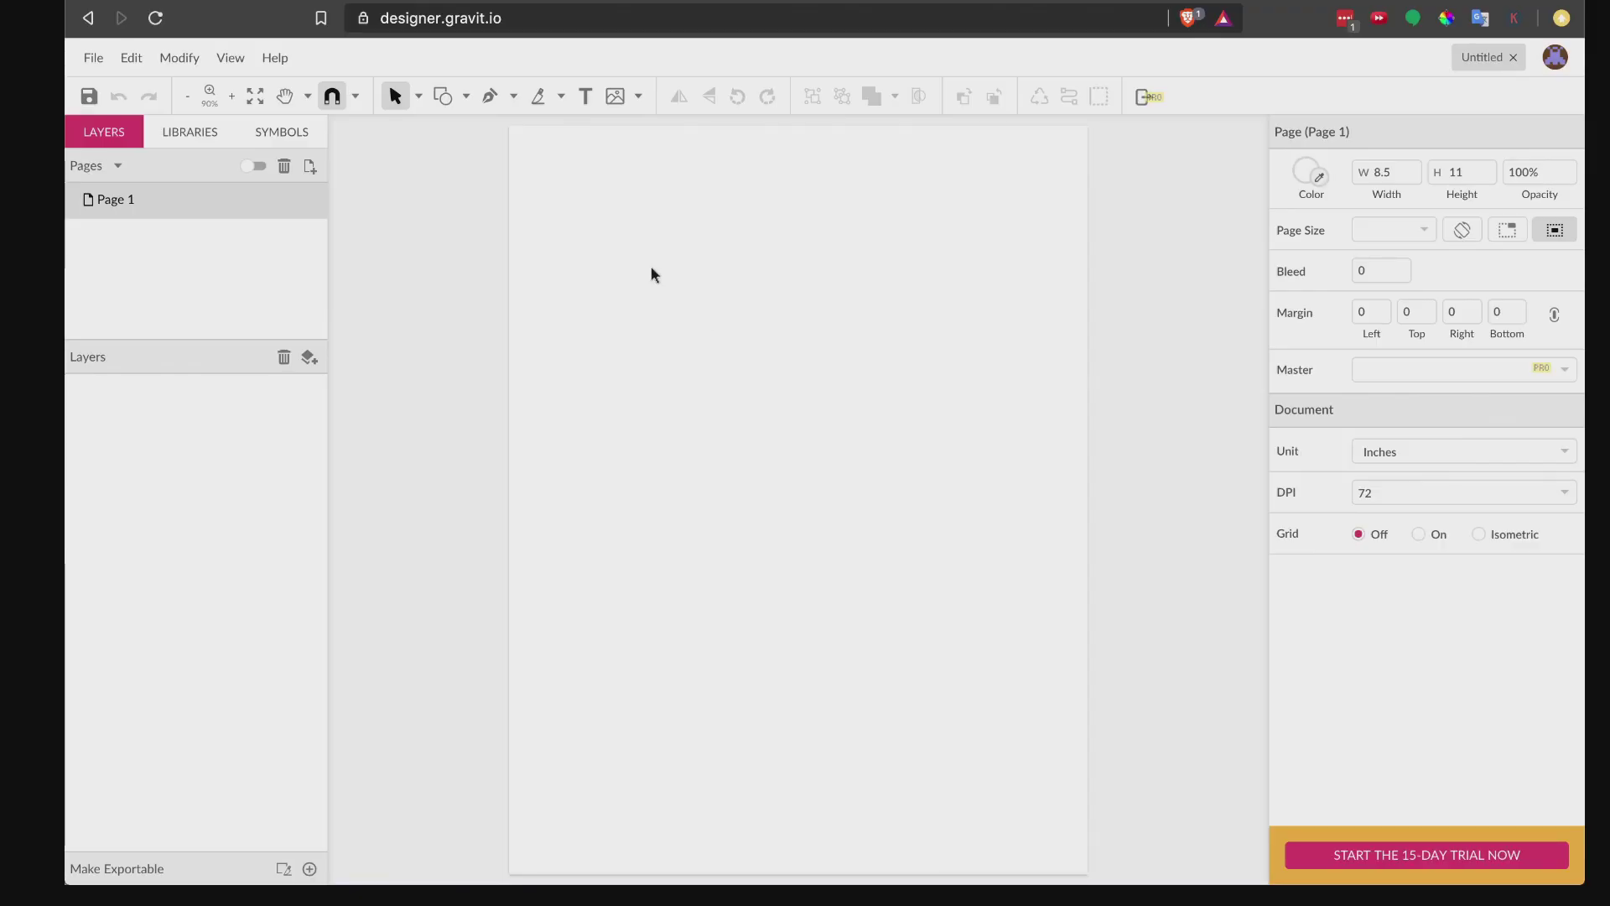
# Step: Open Downloads/Cute_Critters/Cute Critters.svg from the local computer
pyautogui.click(93, 57)
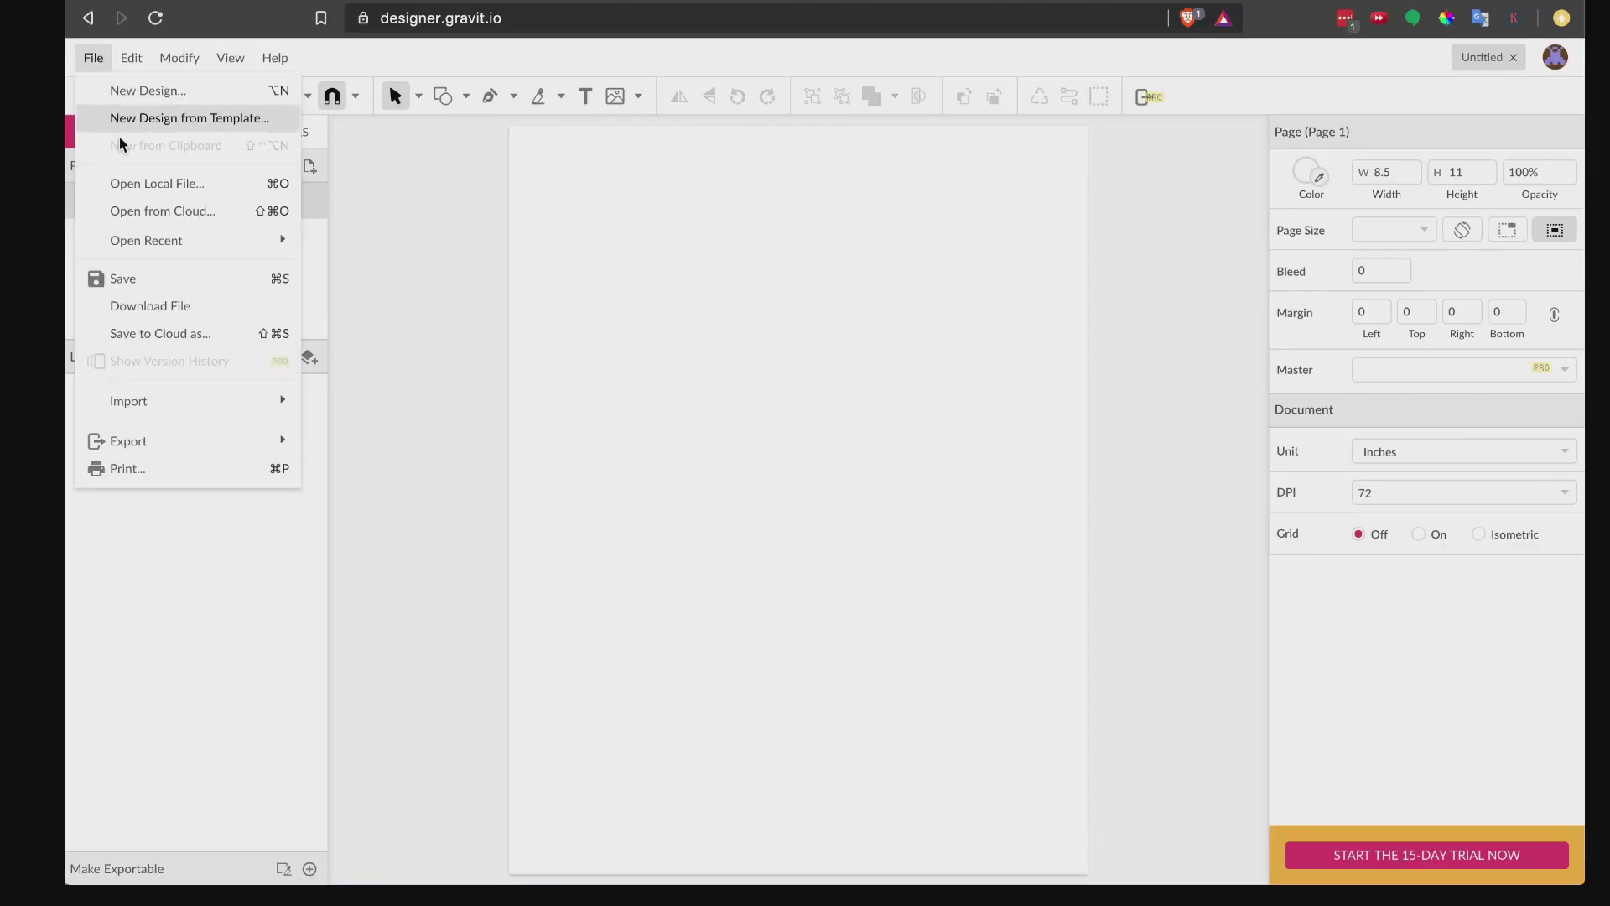
pyautogui.click(221, 189)
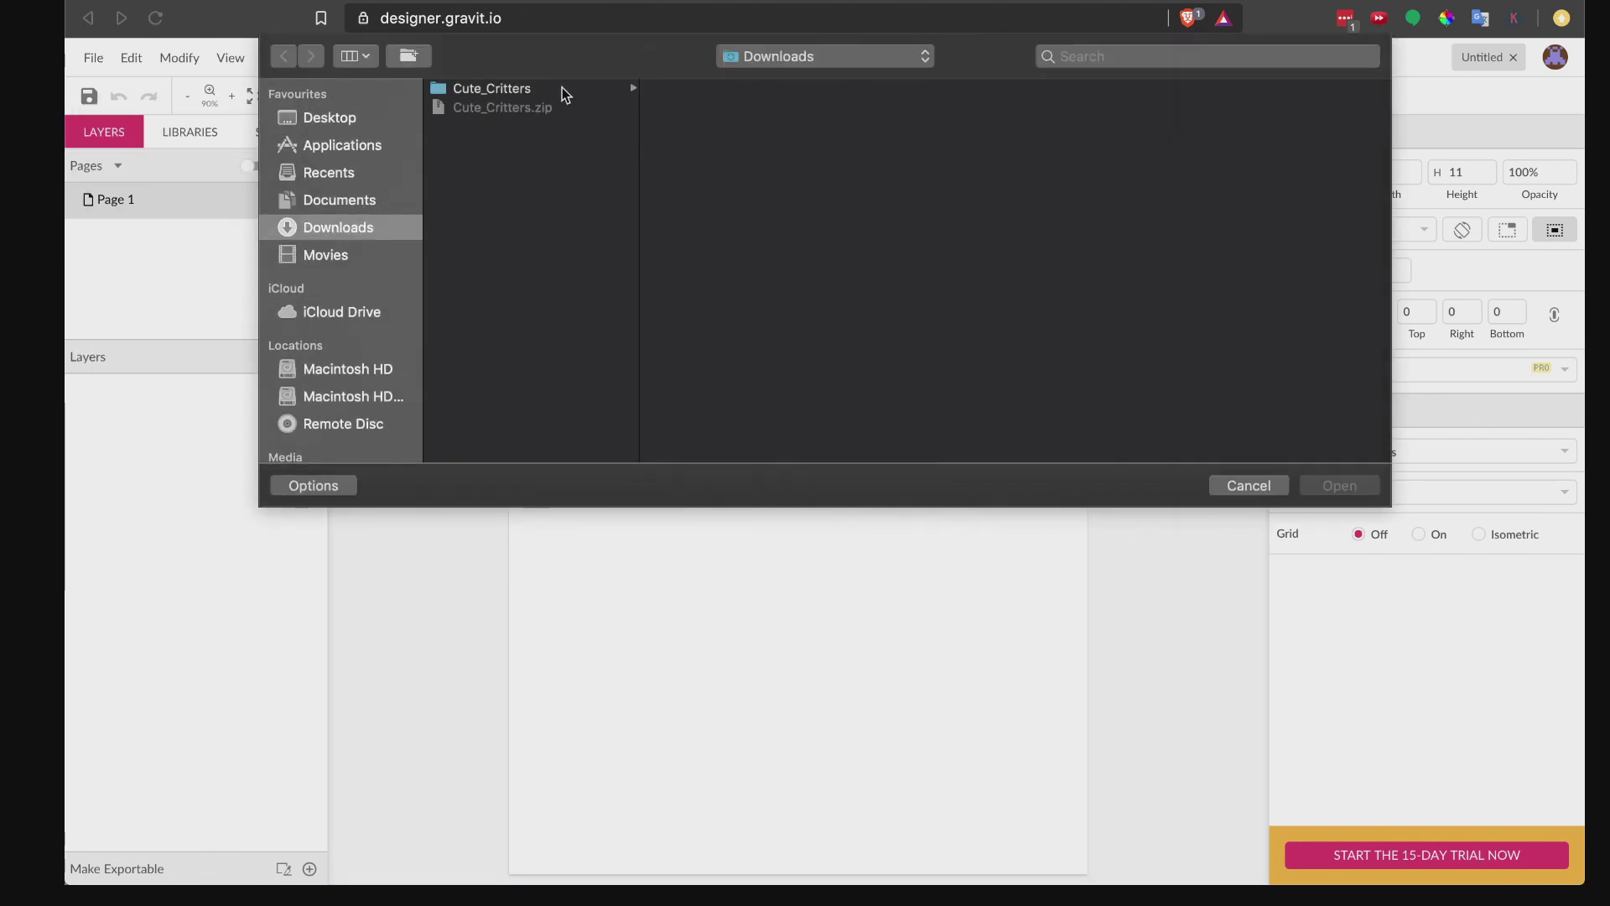
pyautogui.click(564, 89)
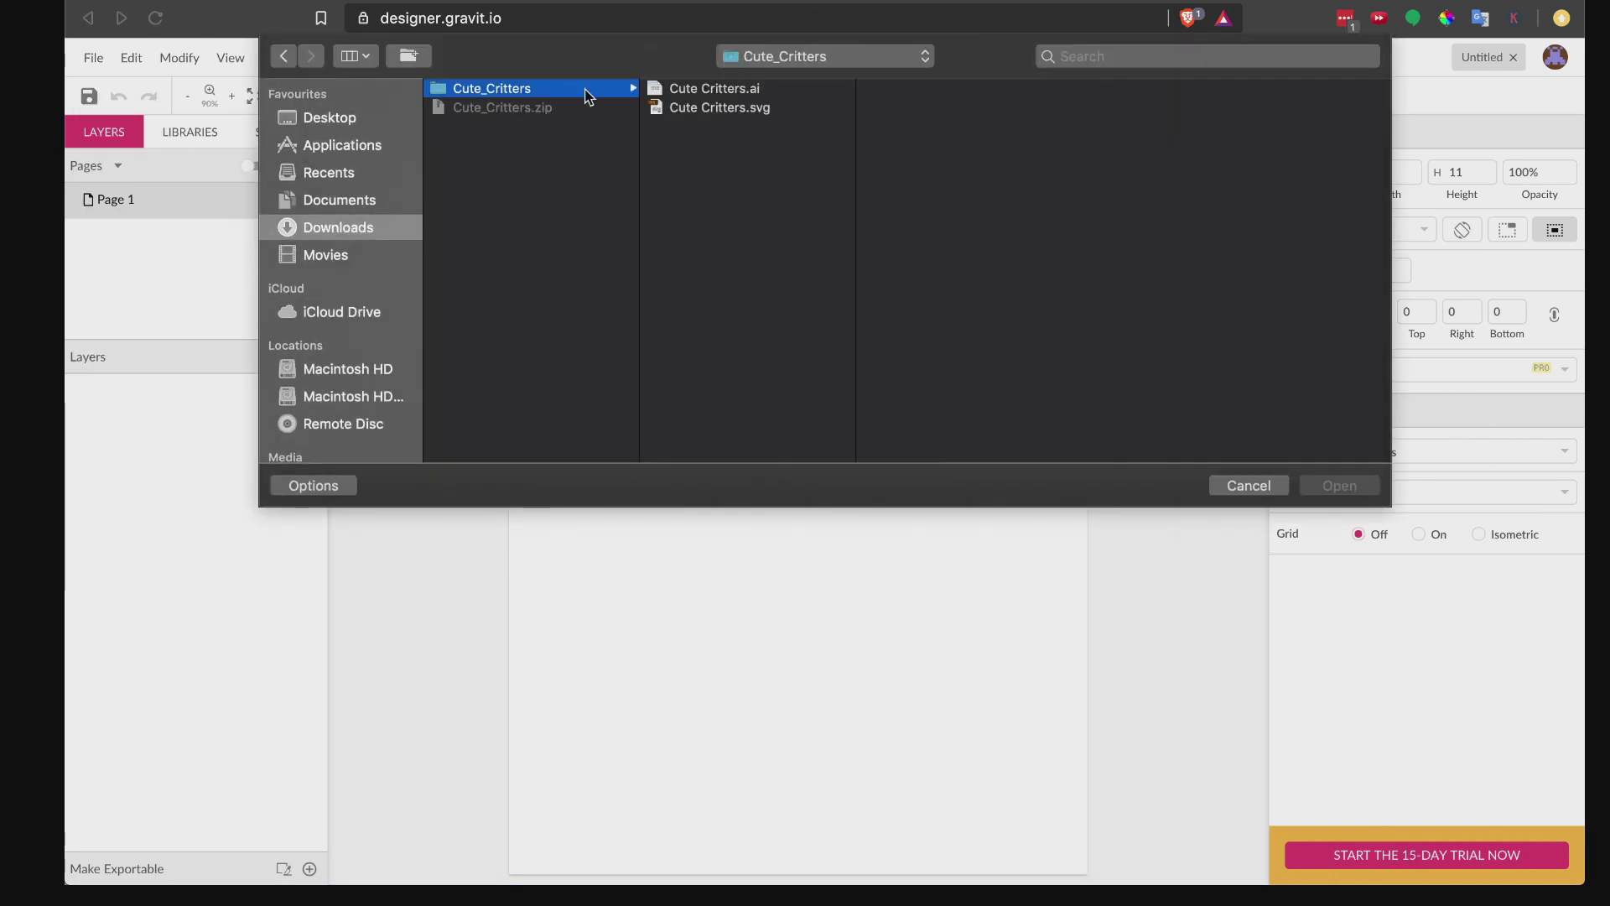
pyautogui.click(770, 109)
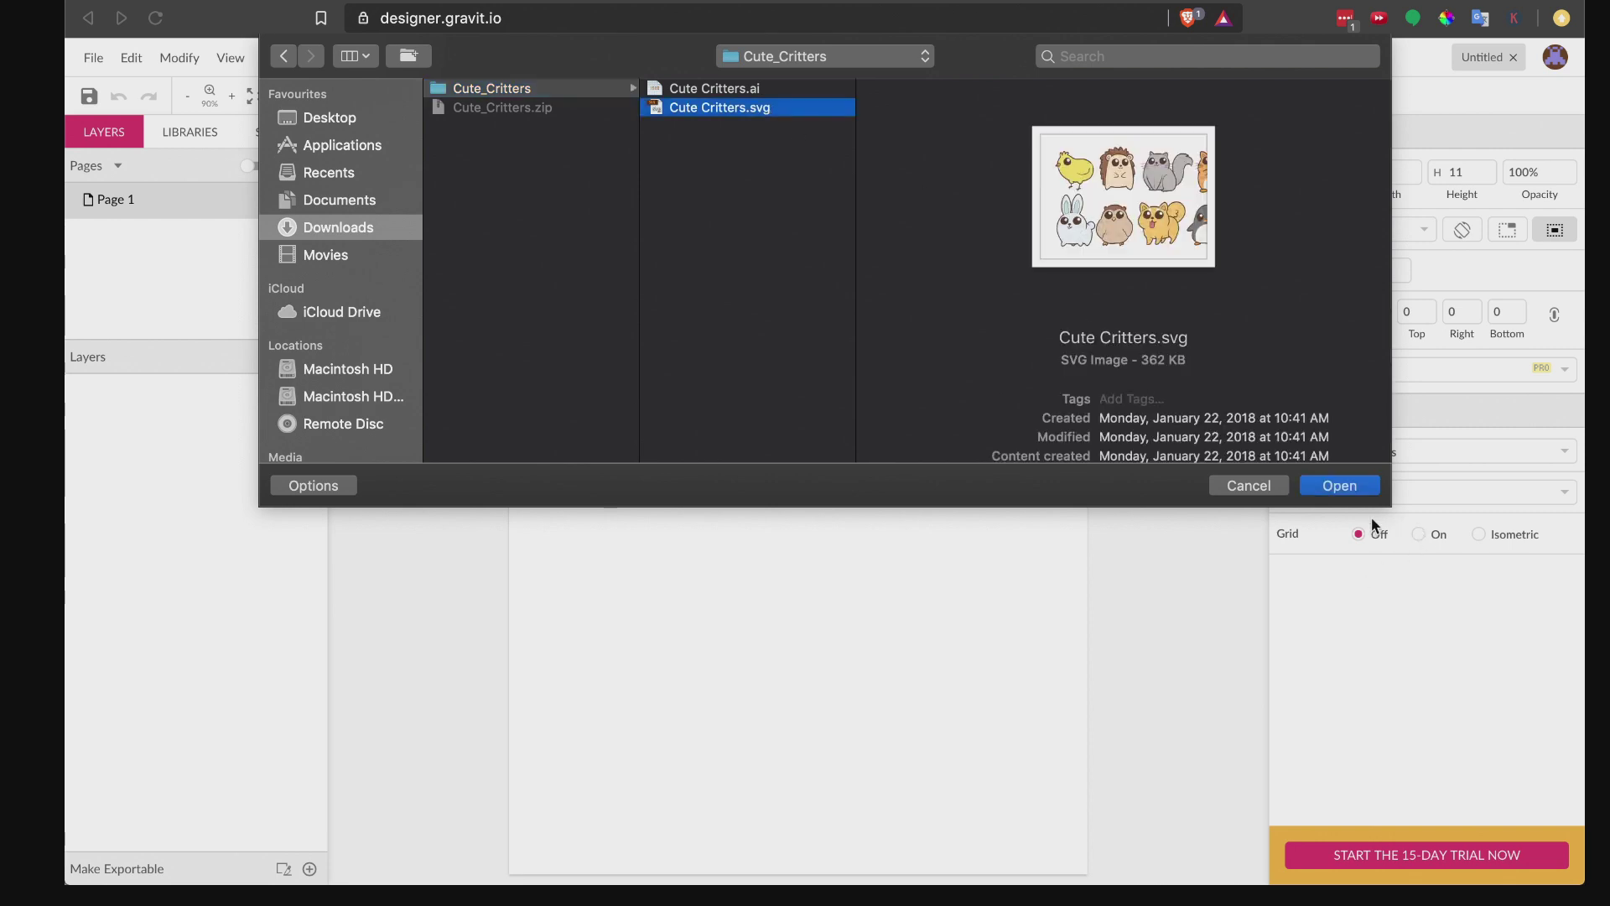
pyautogui.click(1339, 485)
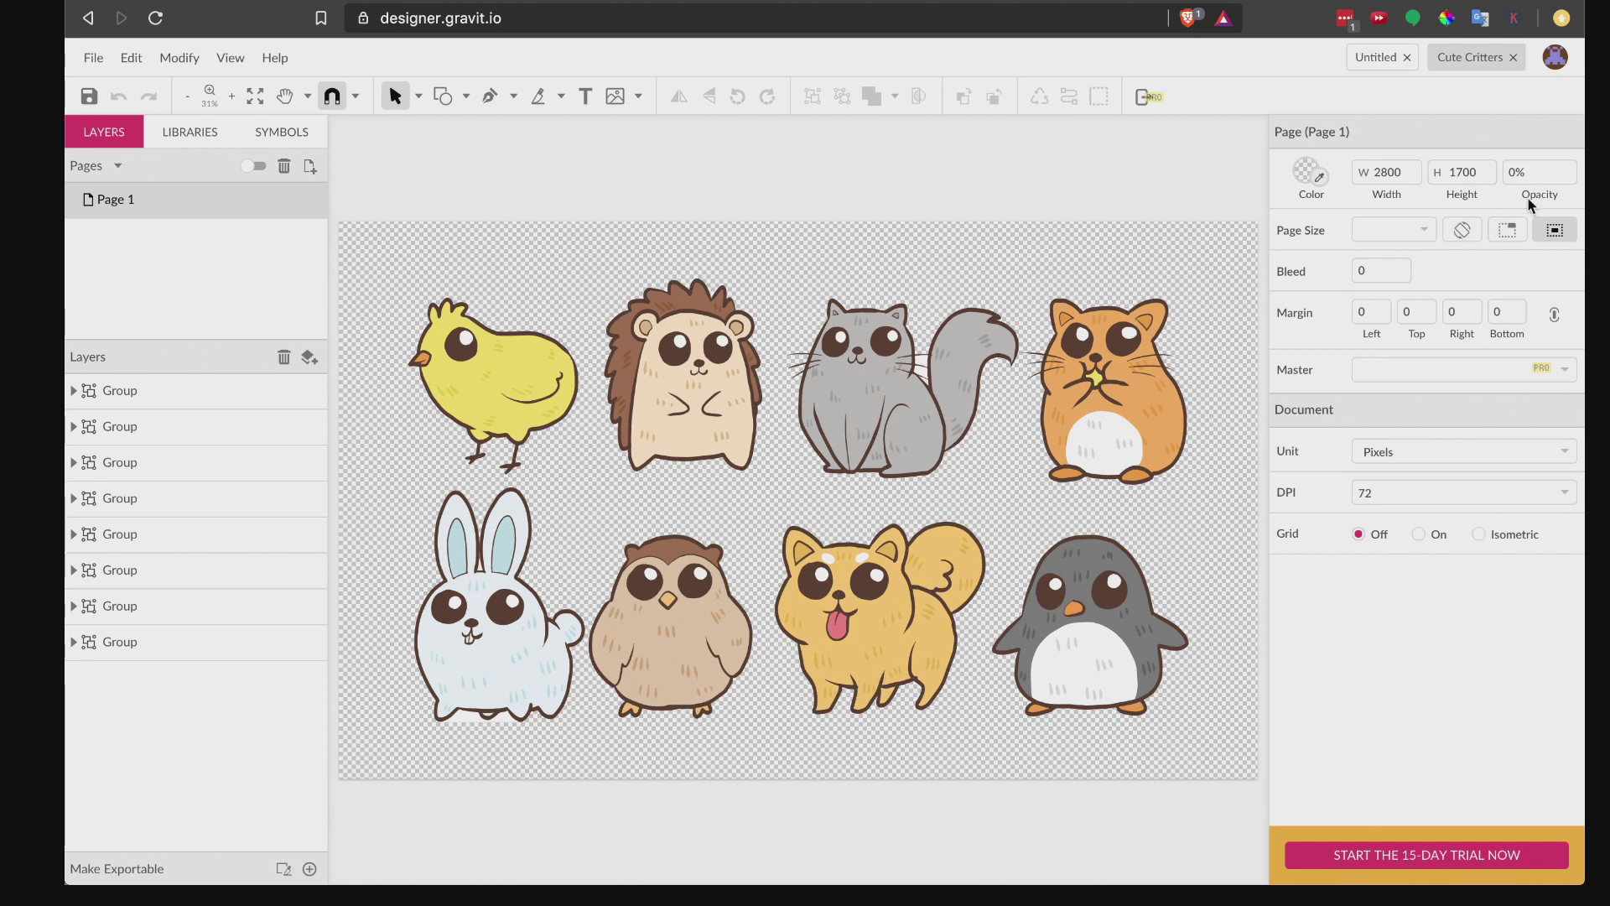
# Step: Set document units to inches and the page to US-Letter portrait
pyautogui.click(1441, 451)
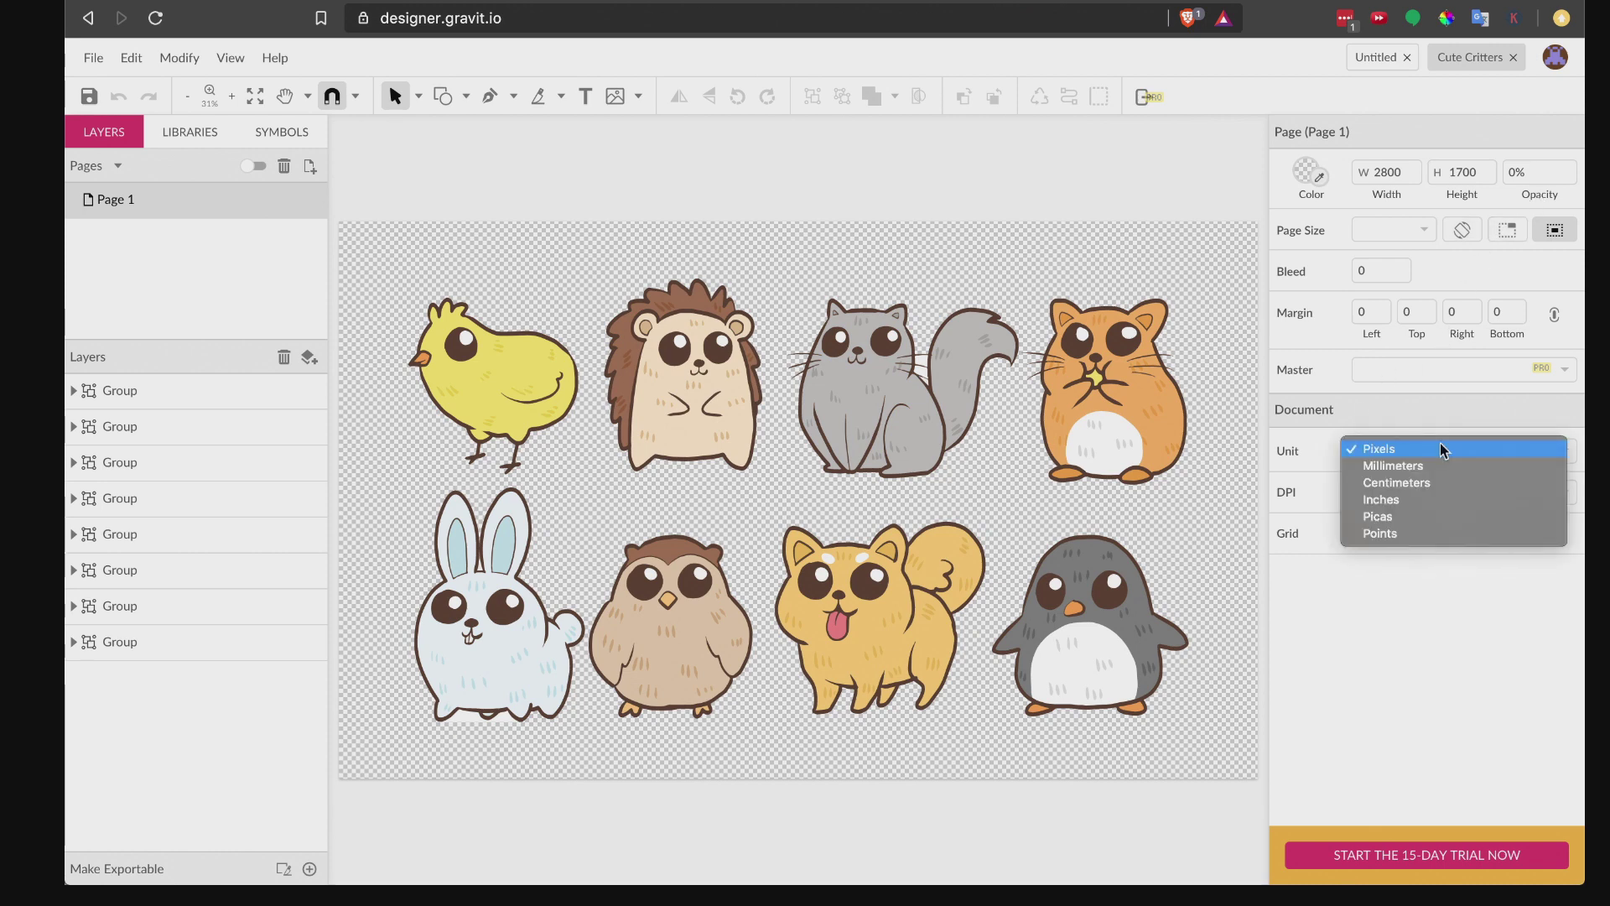
pyautogui.click(1413, 500)
pyautogui.click(1419, 231)
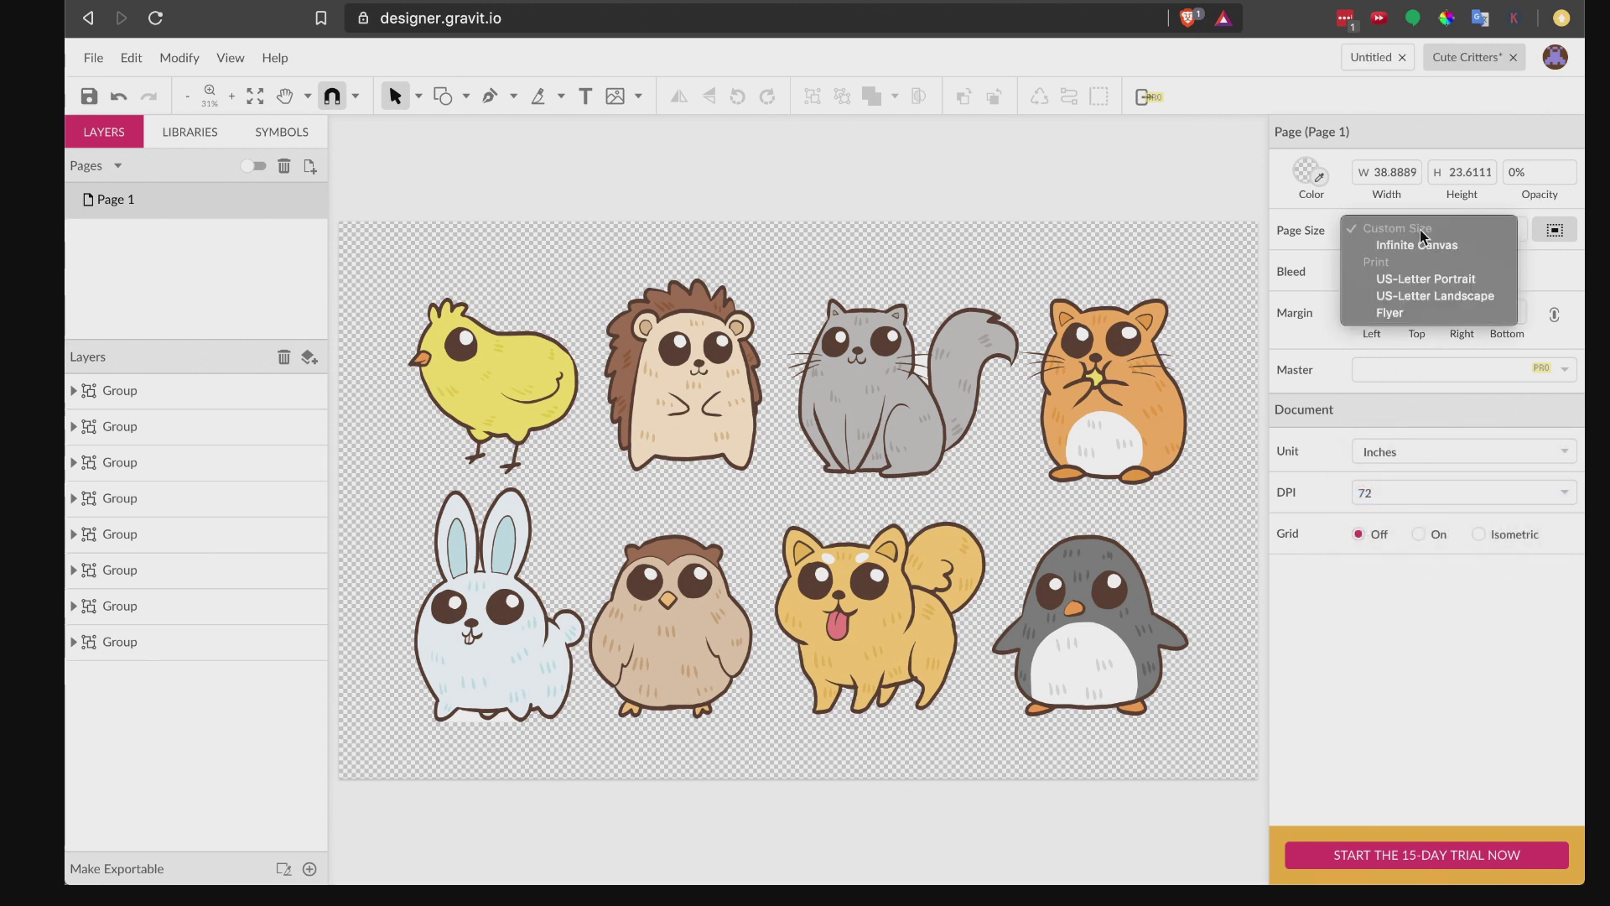
pyautogui.click(1424, 279)
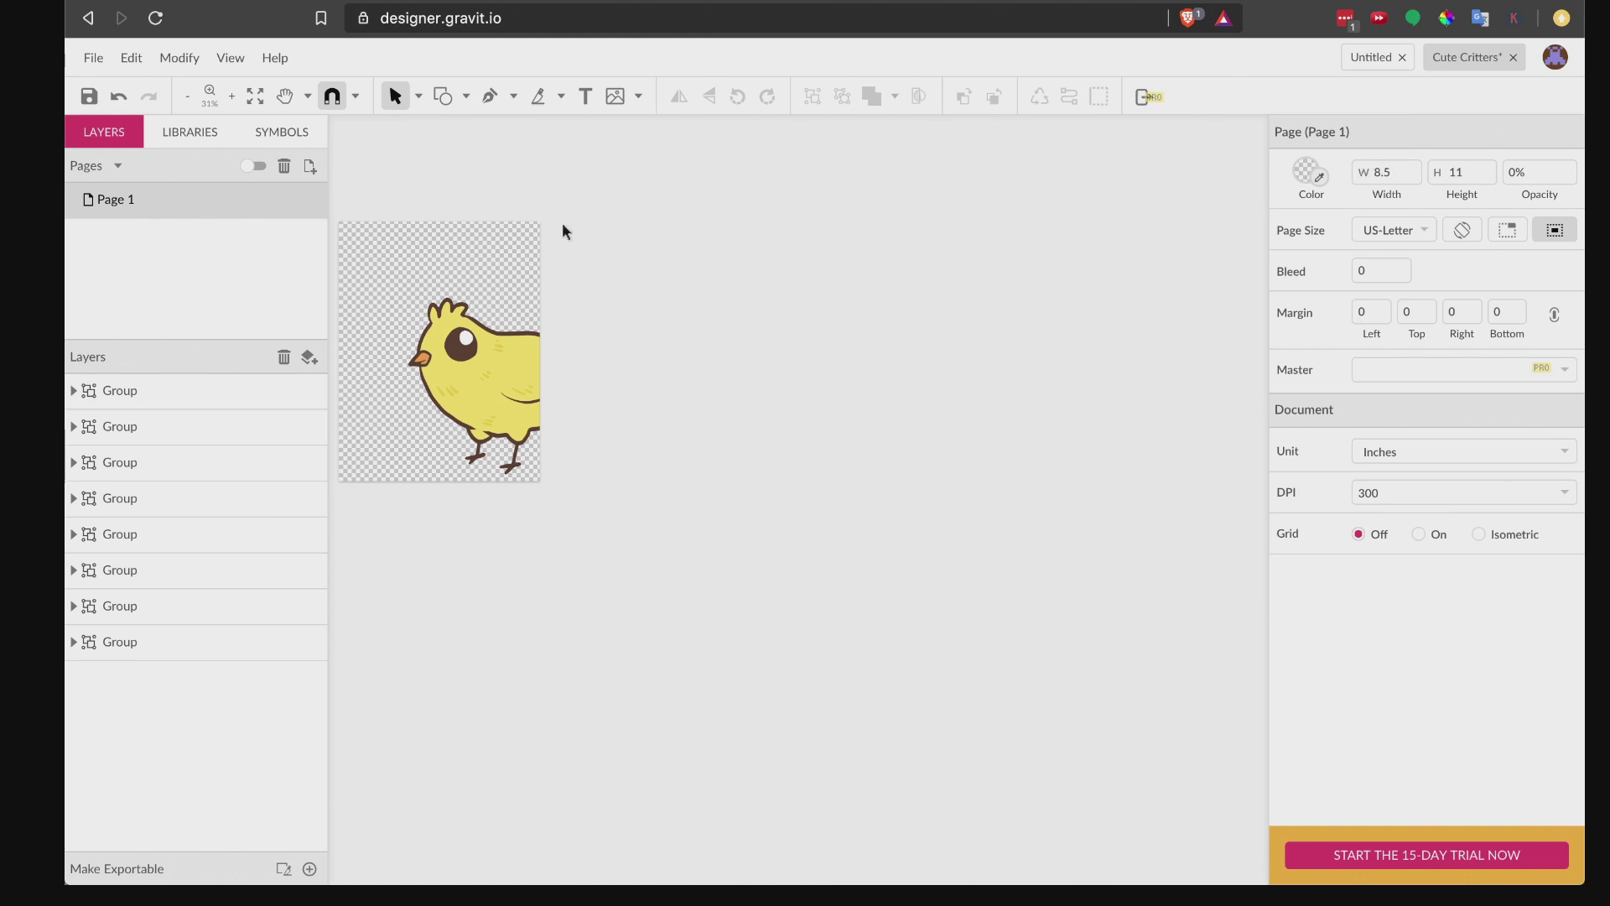
# Step: Scale all eight critters down onto Page 1 and confirm 300 DPI
pyautogui.moveTo(349, 198); pyautogui.dragTo(1216, 757)
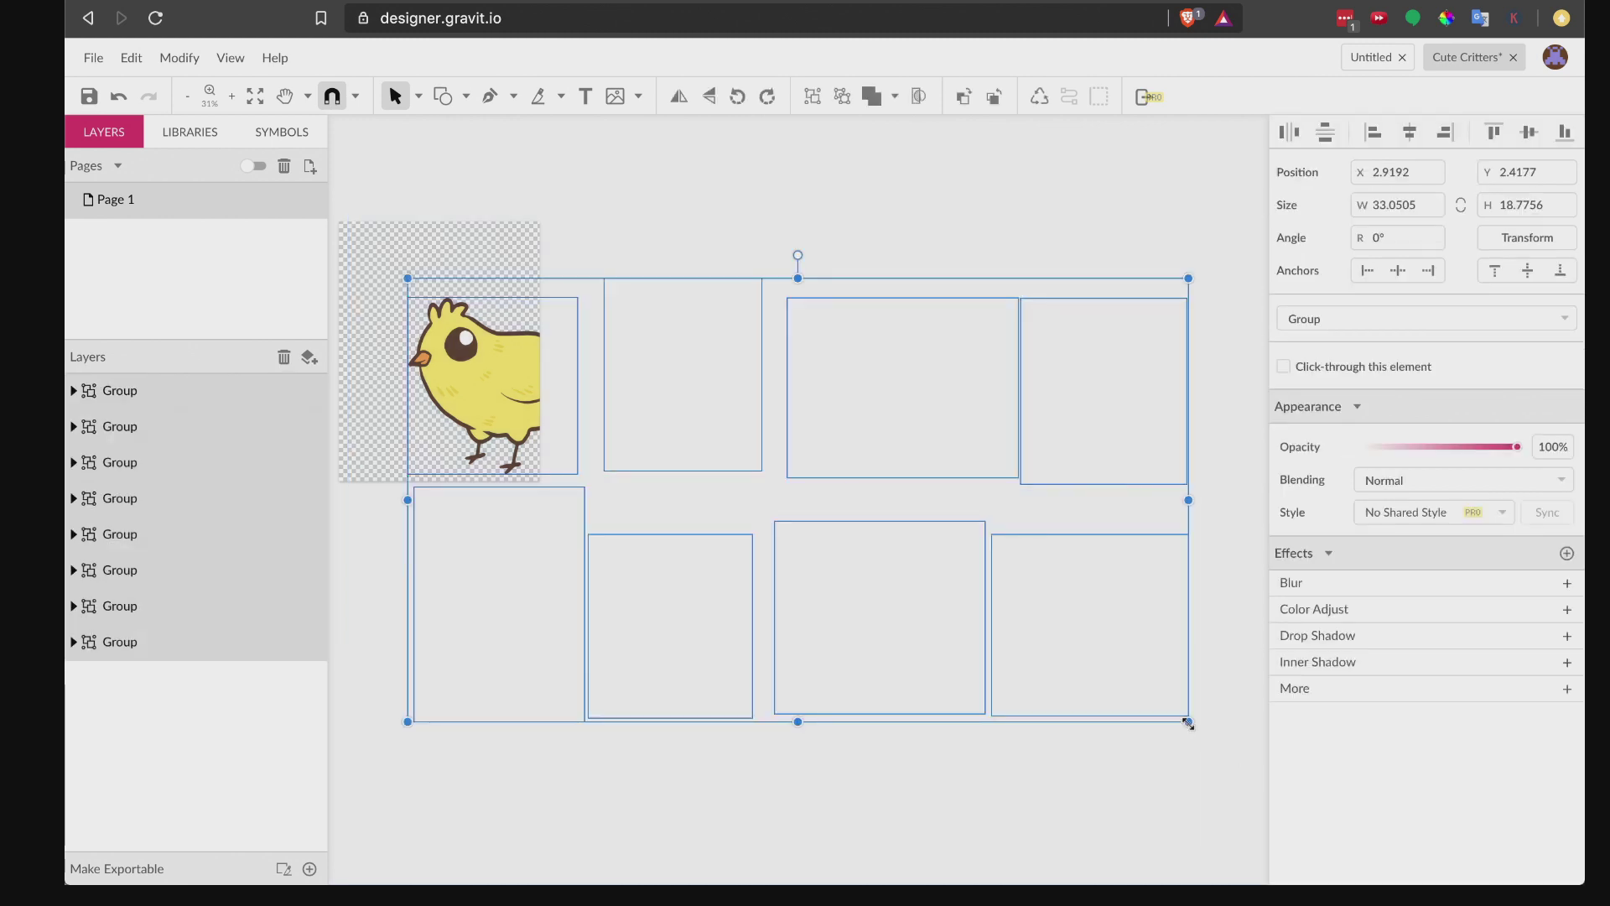
pyautogui.moveTo(1188, 723); pyautogui.dragTo(483, 366)
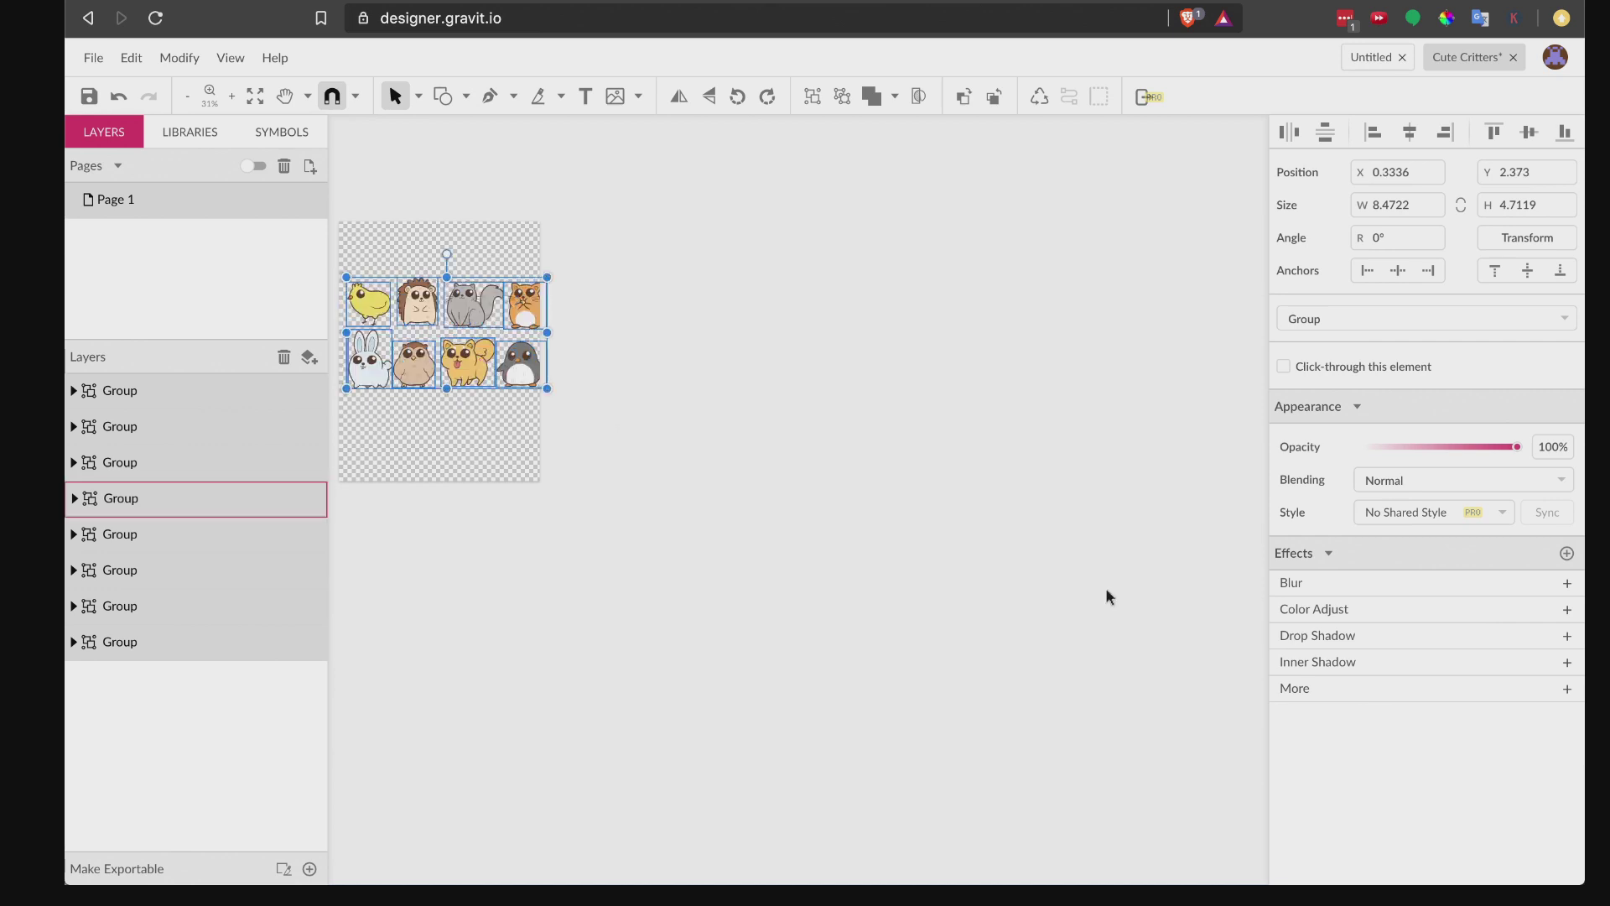
pyautogui.click(1244, 632)
pyautogui.click(1425, 499)
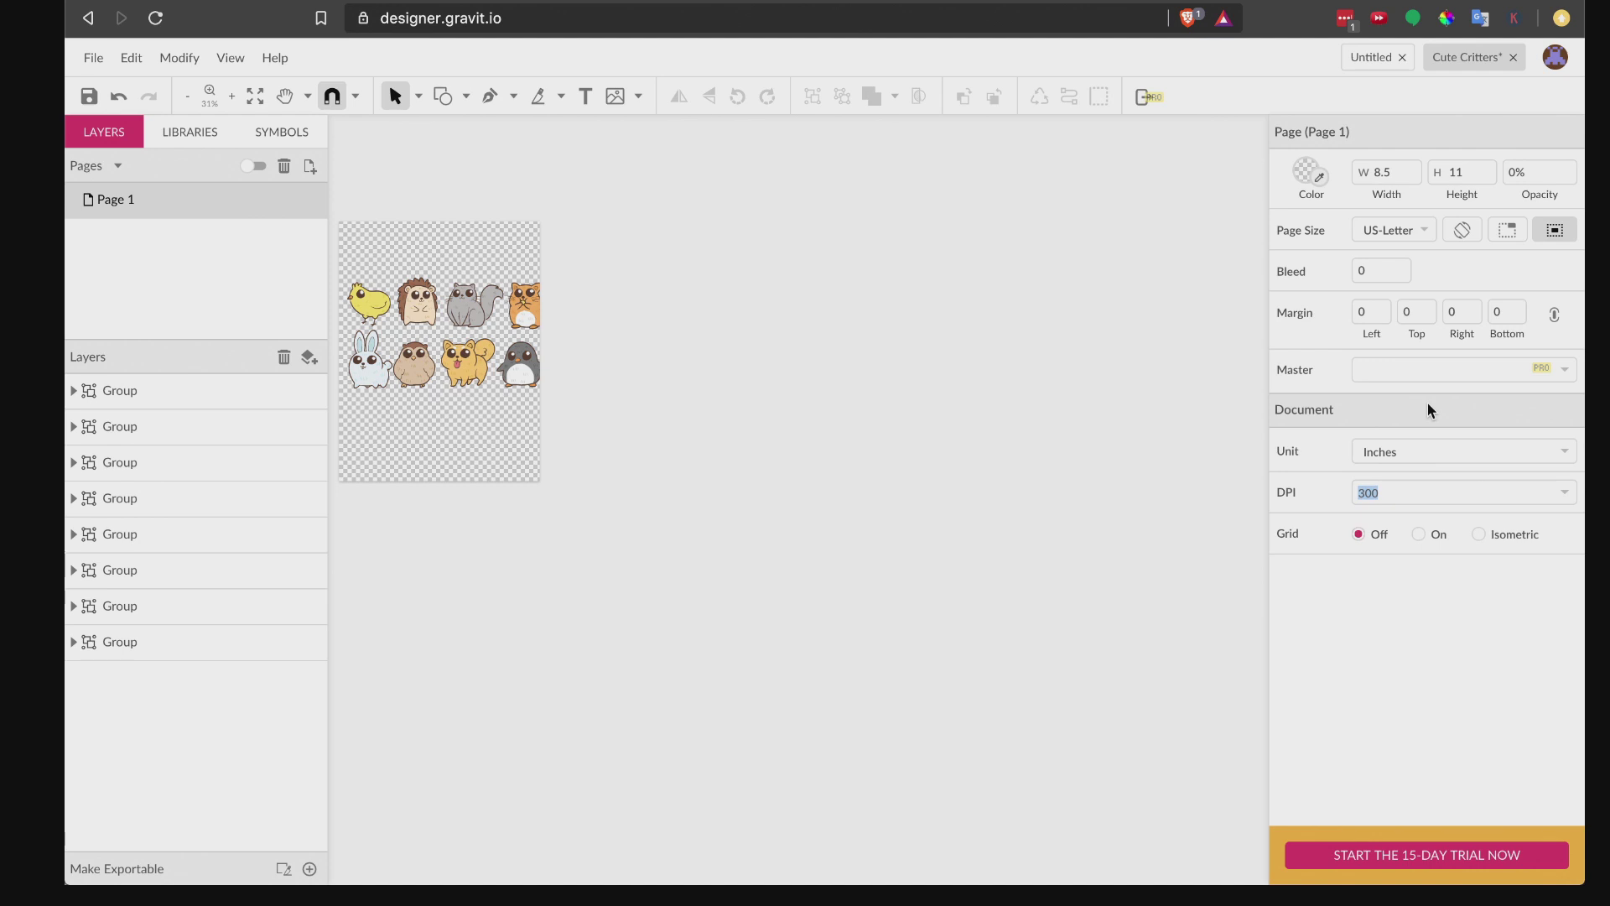
# Step: Set Page 1's background colour to white
pyautogui.click(1061, 239)
pyautogui.click(1306, 175)
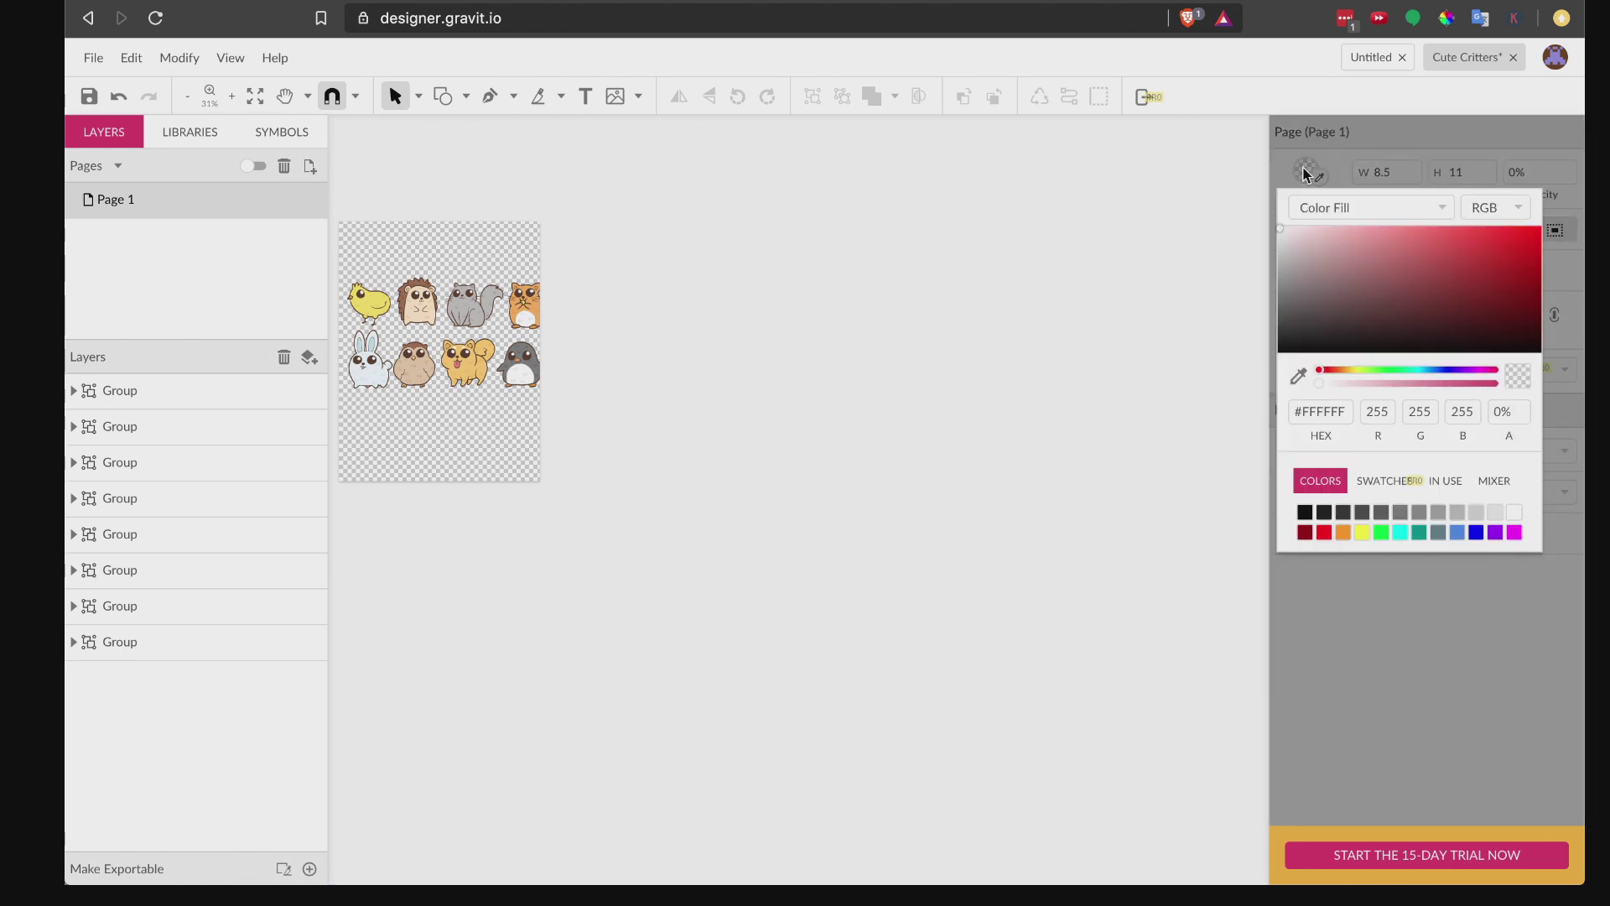
pyautogui.click(1513, 513)
pyautogui.click(1416, 611)
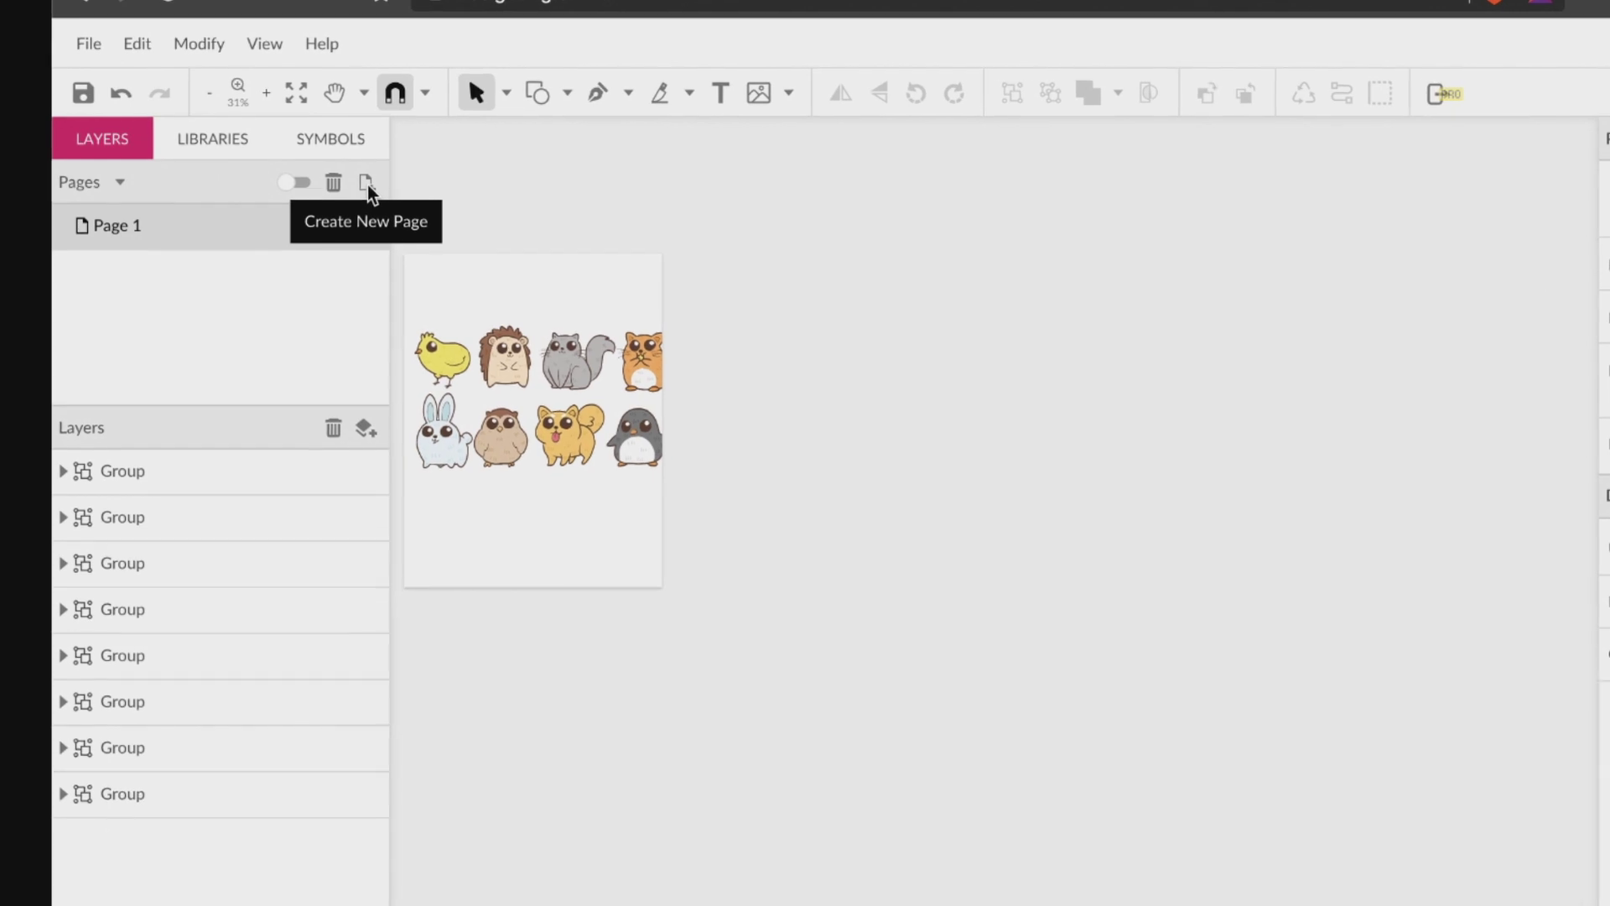
# Step: Add several new blank pages after Page 1
pyautogui.click(386, 188)
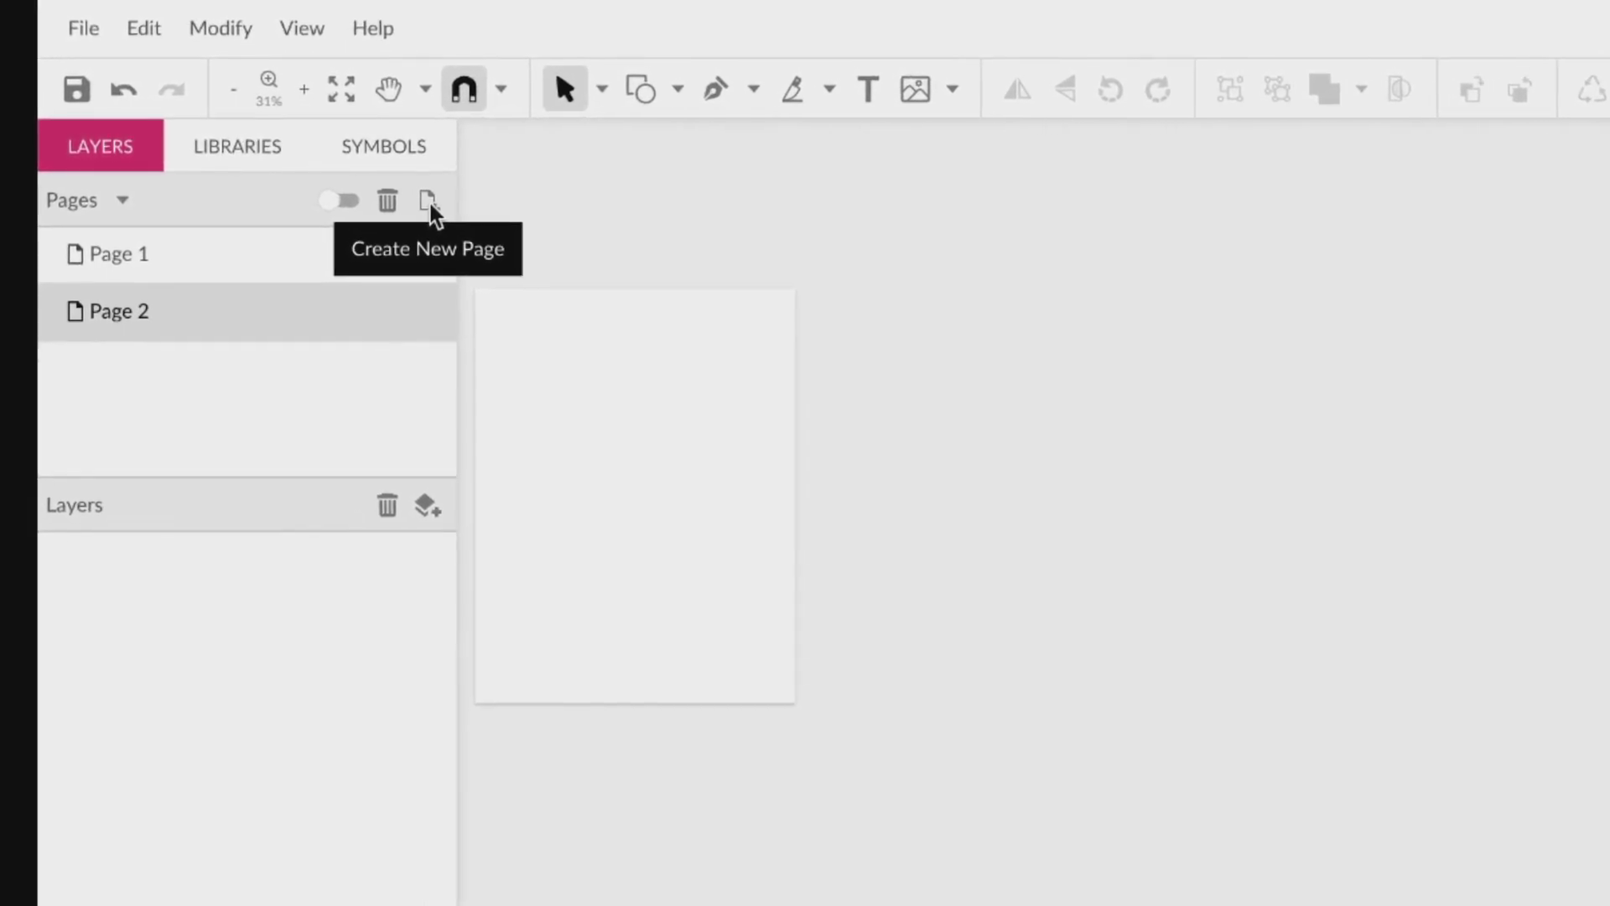
pyautogui.click(420, 200)
pyautogui.click(421, 200)
pyautogui.click(460, 210)
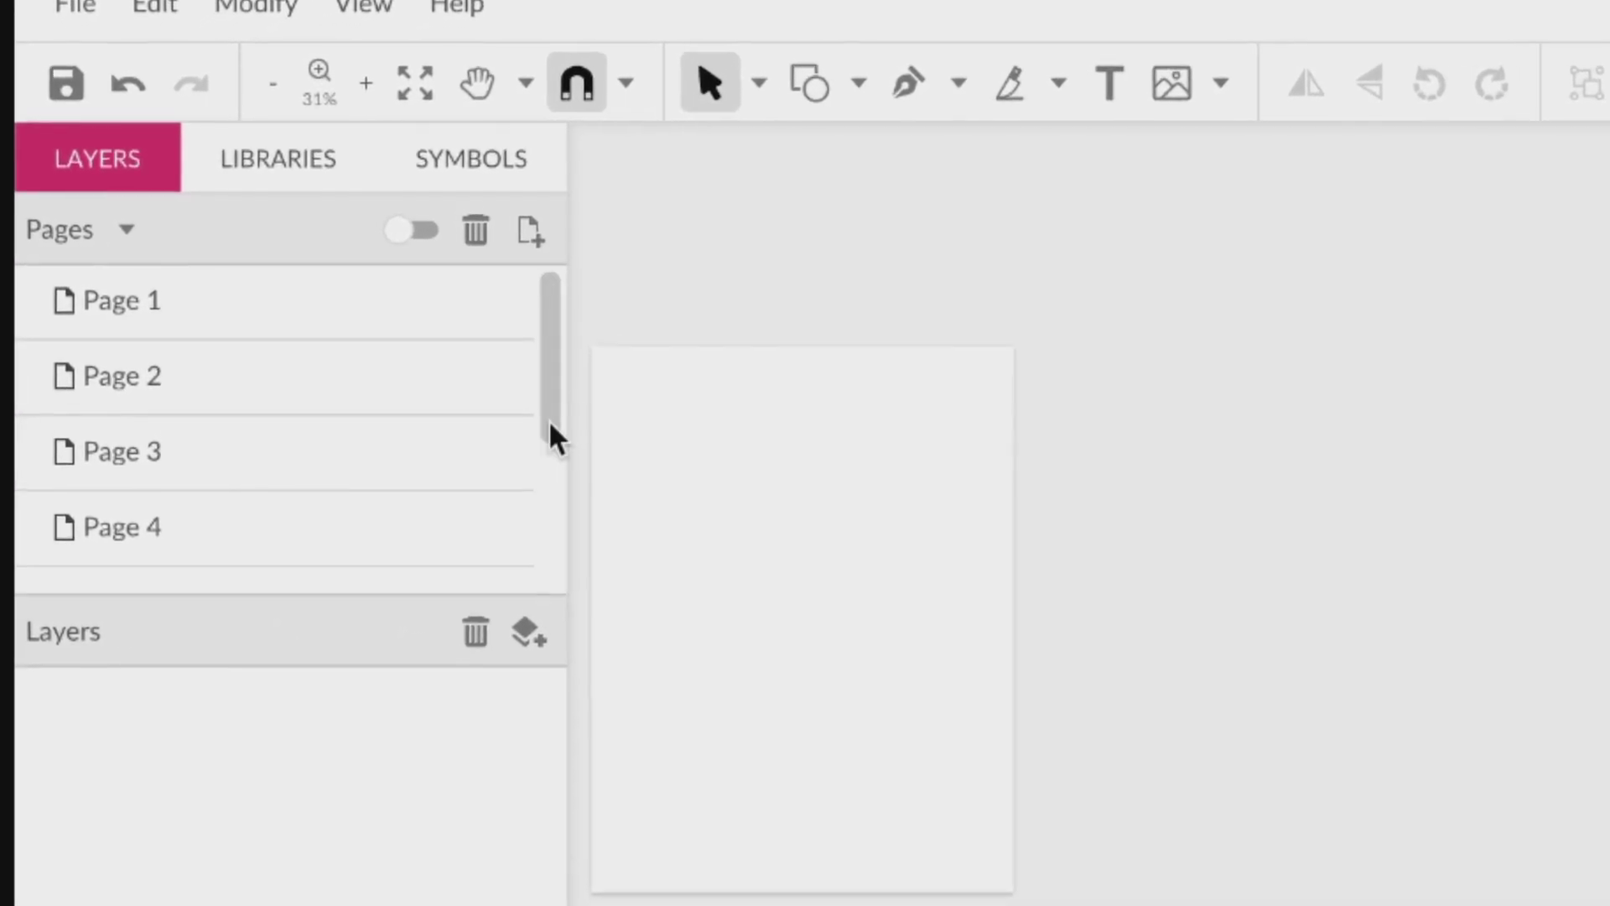
pyautogui.moveTo(545, 430); pyautogui.dragTo(567, 575)
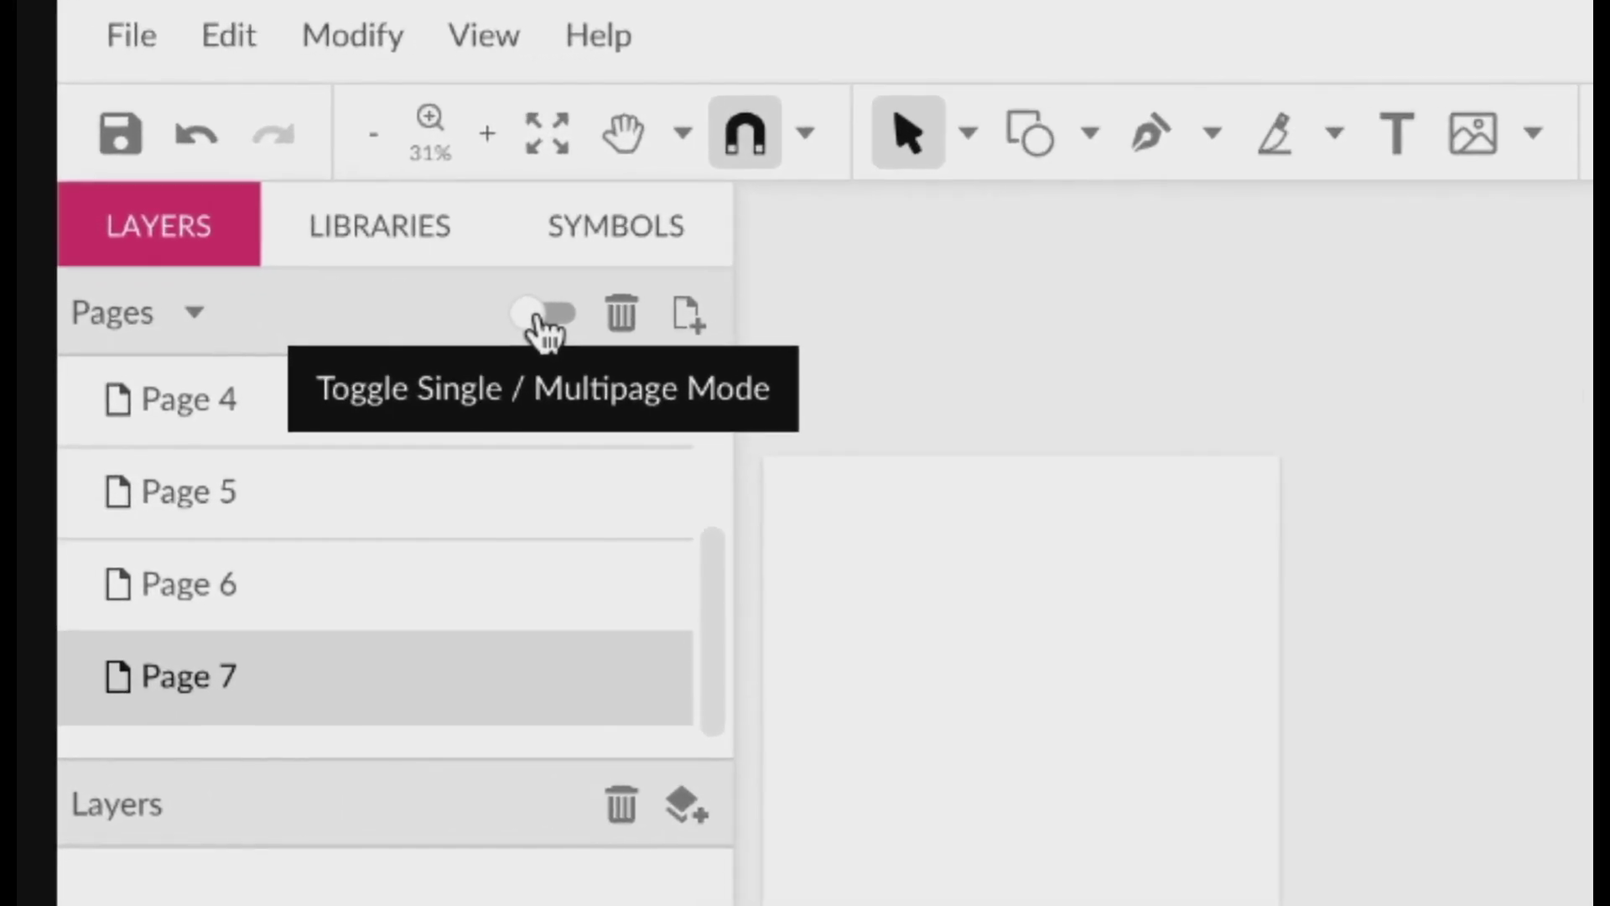
# Step: Turn on Multipage Mode, fit all pages in view, and add an eighth page
pyautogui.click(466, 279)
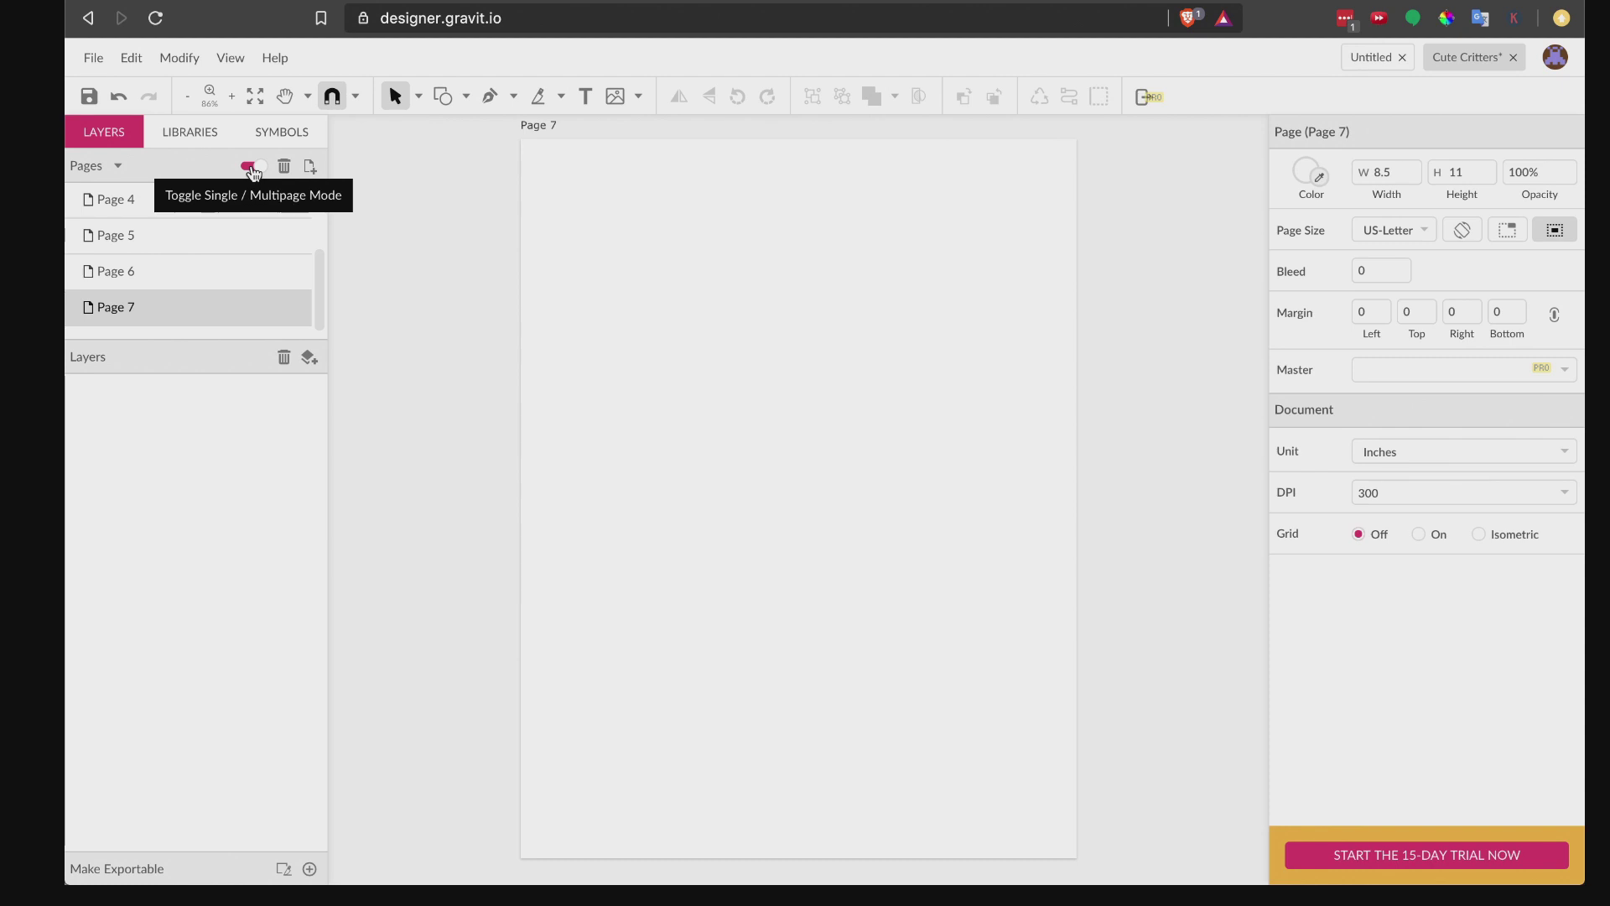
pyautogui.click(257, 100)
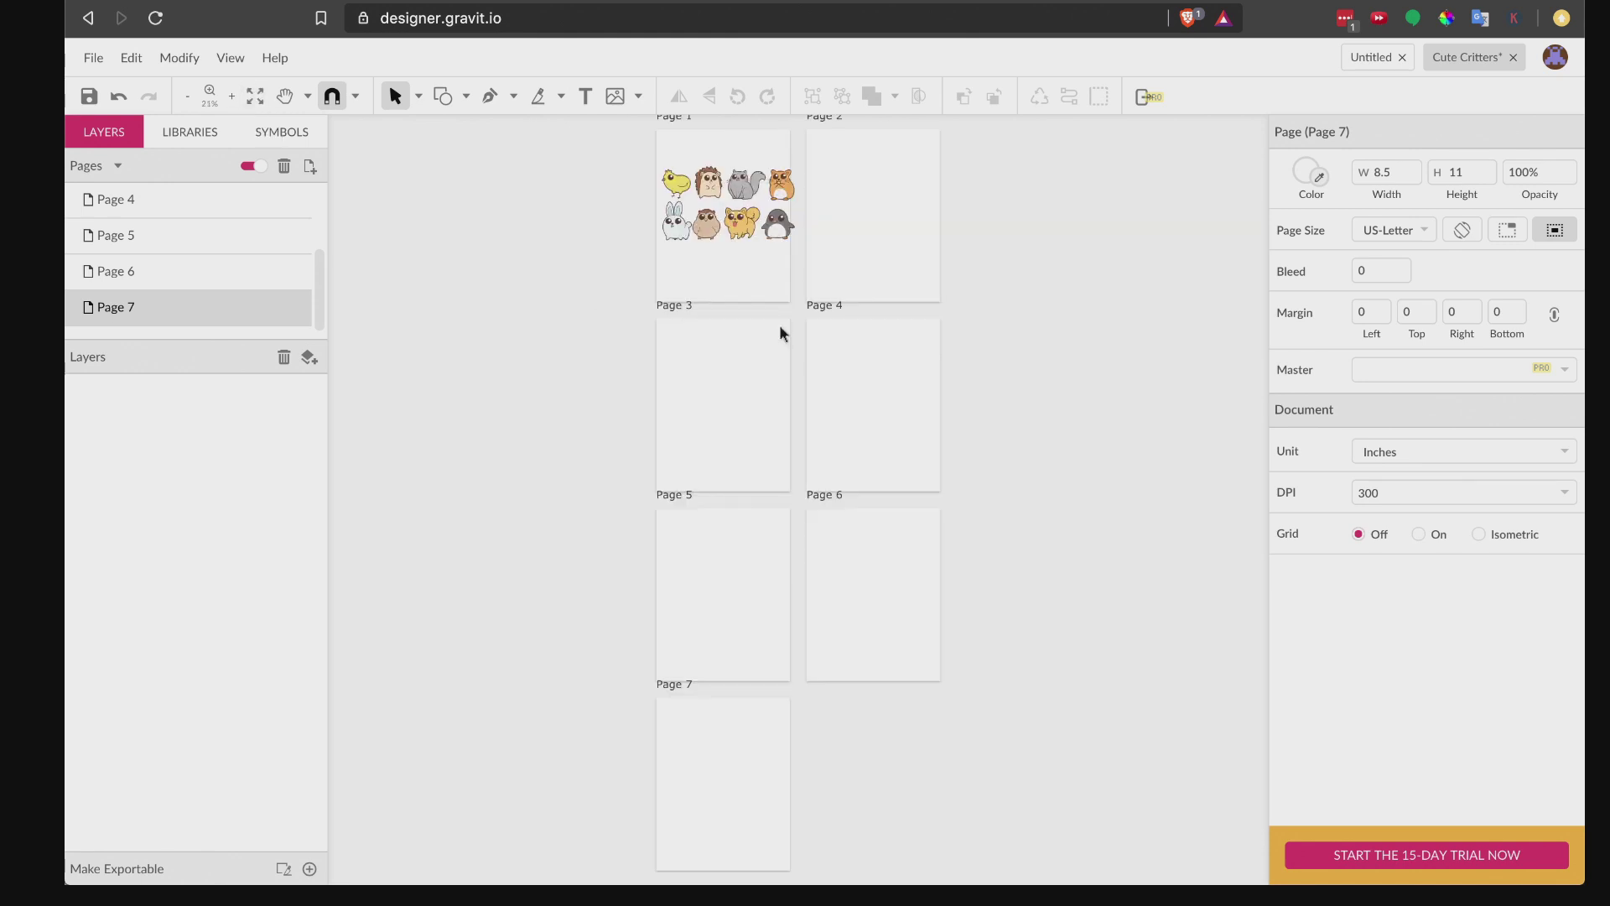
pyautogui.scroll(-3, 971, 300)
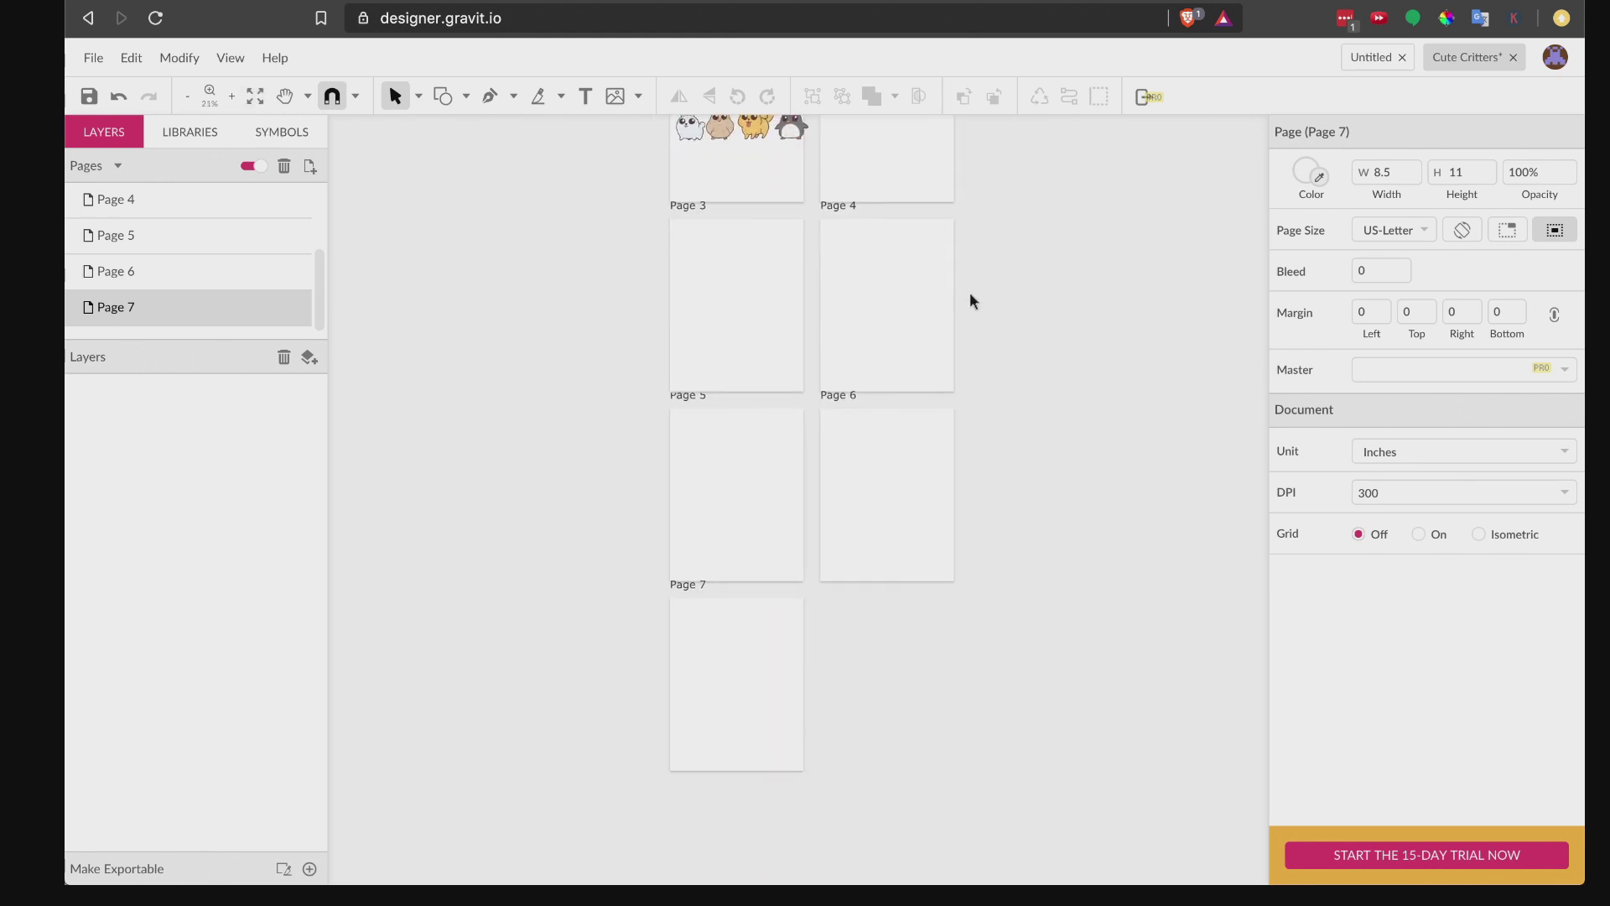
pyautogui.scroll(4, 970, 295)
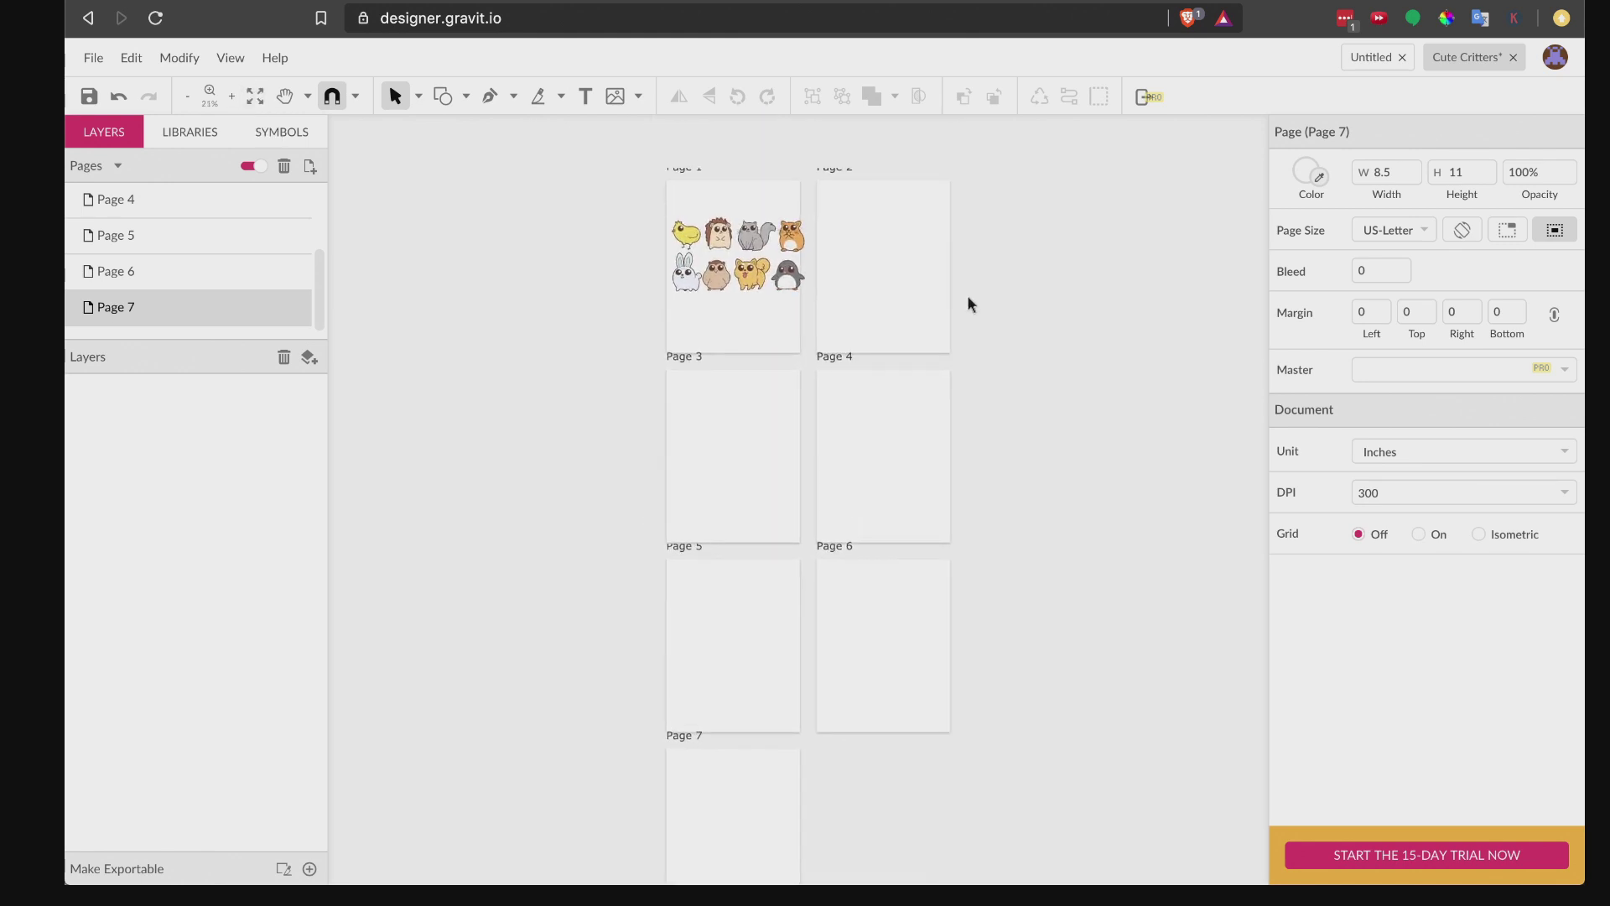
pyautogui.click(681, 279)
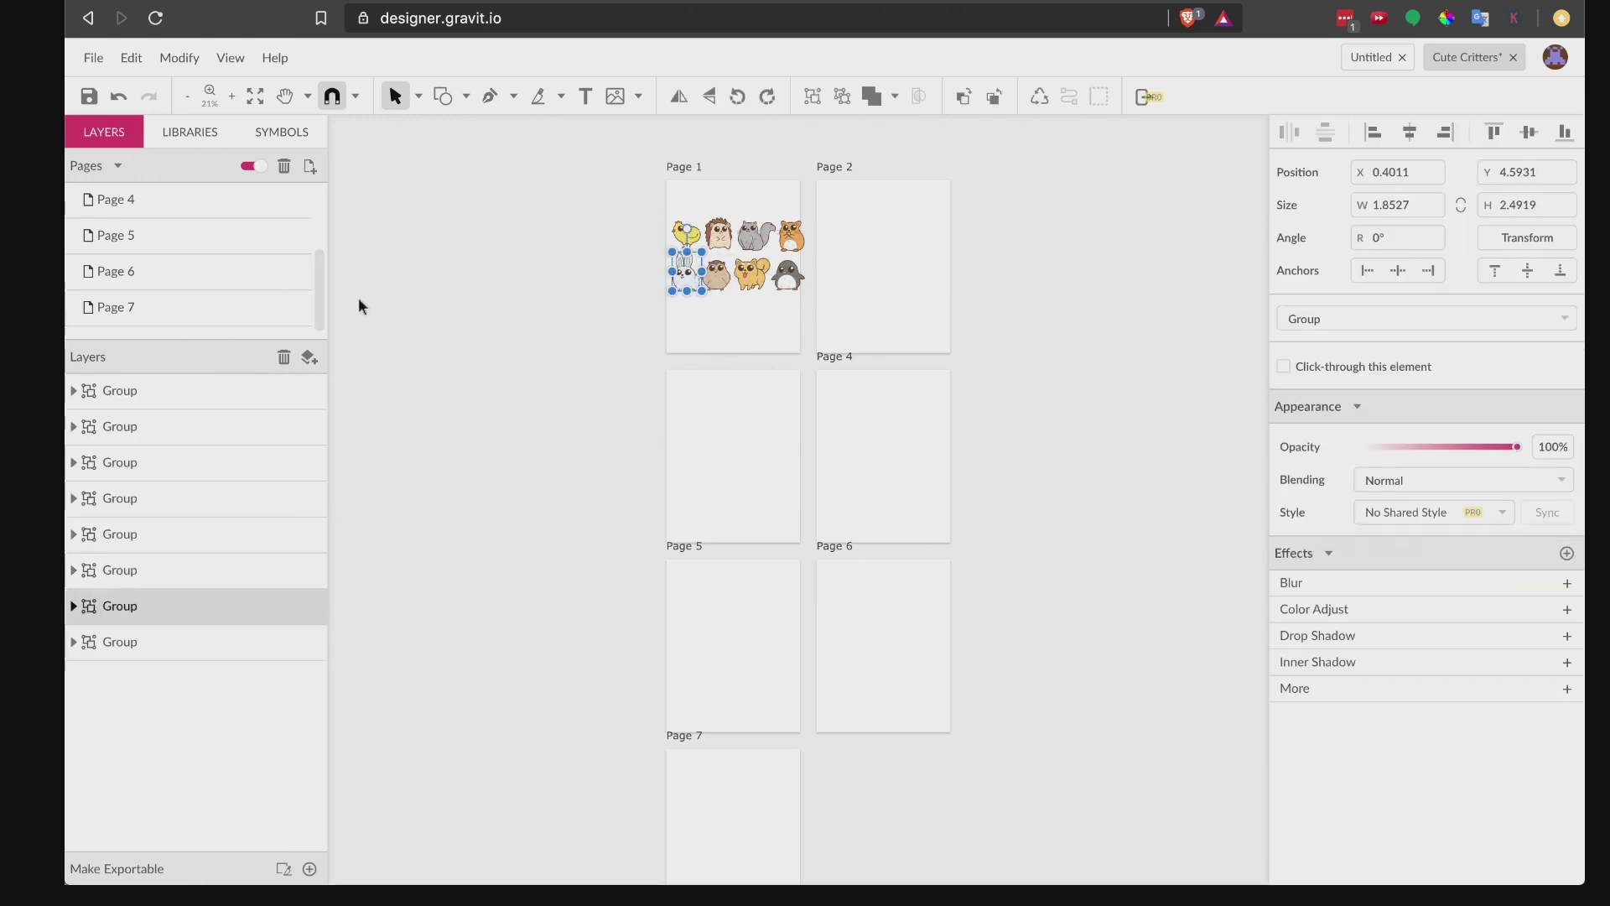
pyautogui.click(310, 164)
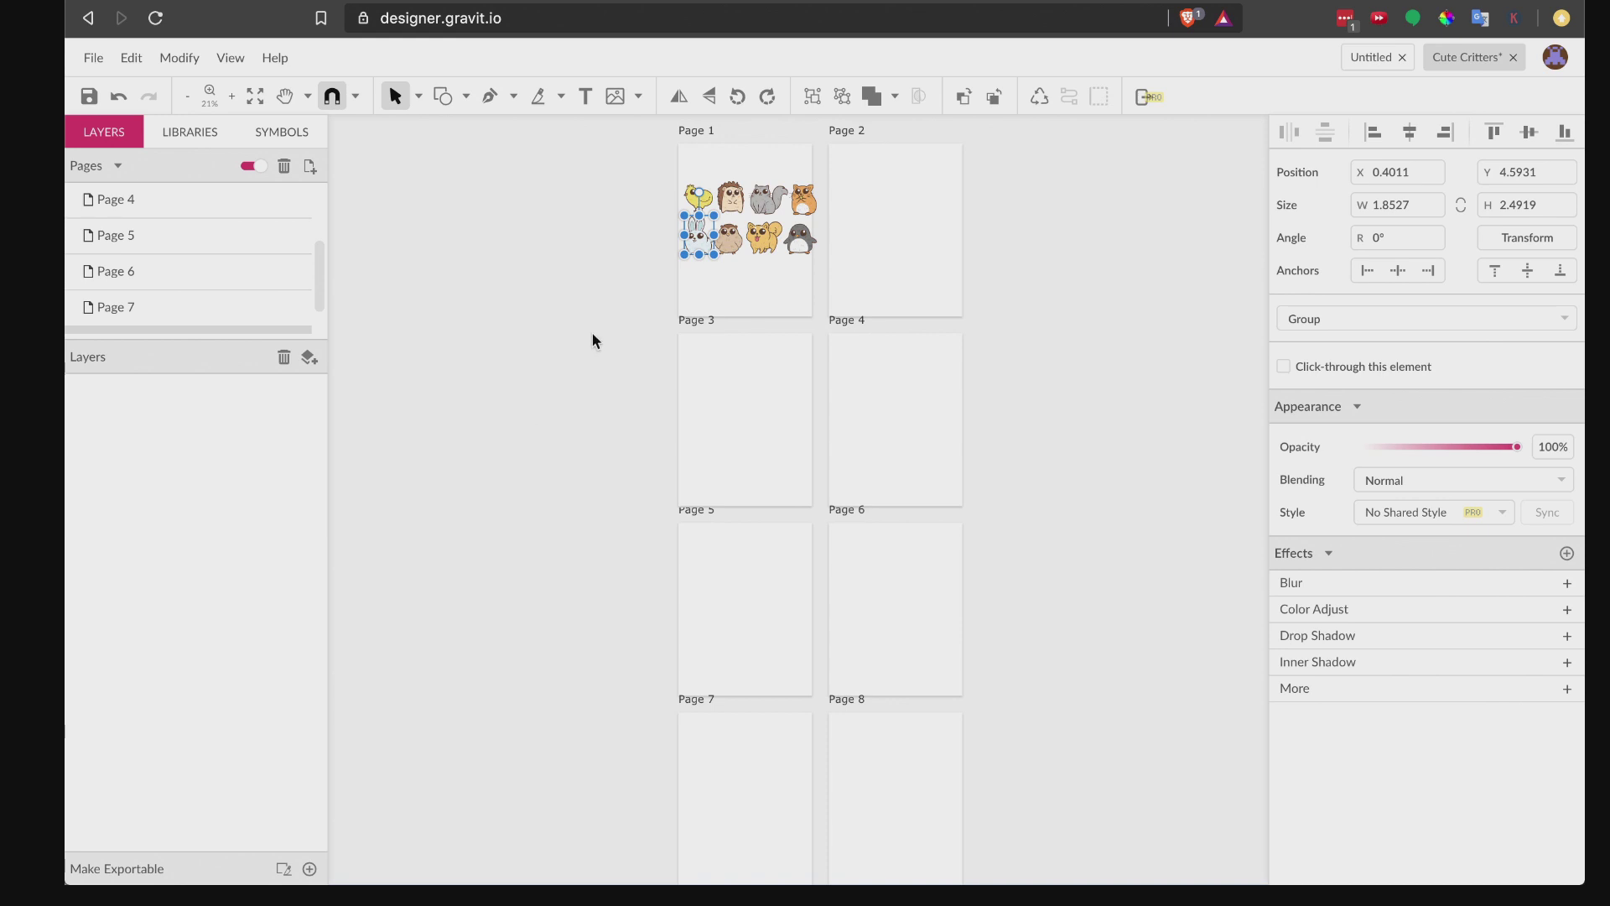
# Step: Move the penguin, orange critter, squirrel, cat, owl, bunny and hedgehog onto Pages 2–8
pyautogui.click(801, 243)
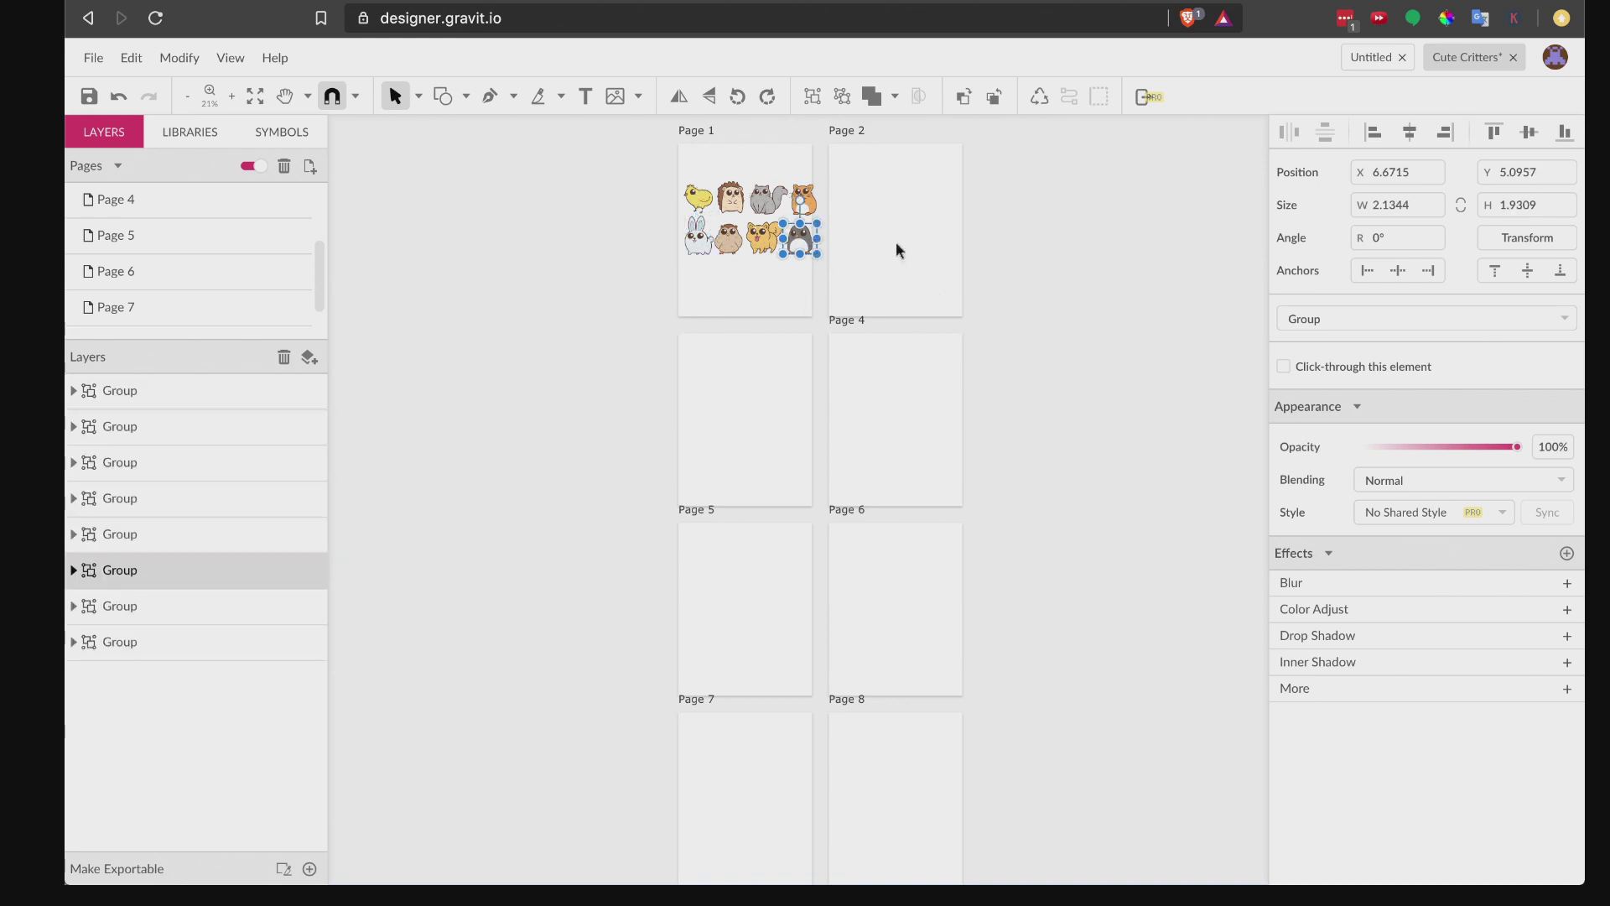
pyautogui.moveTo(803, 243); pyautogui.dragTo(905, 227)
pyautogui.click(807, 204)
pyautogui.moveTo(742, 428); pyautogui.dragTo(740, 414)
pyautogui.moveTo(763, 237); pyautogui.dragTo(898, 427)
pyautogui.moveTo(769, 200); pyautogui.dragTo(736, 606)
pyautogui.moveTo(735, 246); pyautogui.dragTo(914, 598)
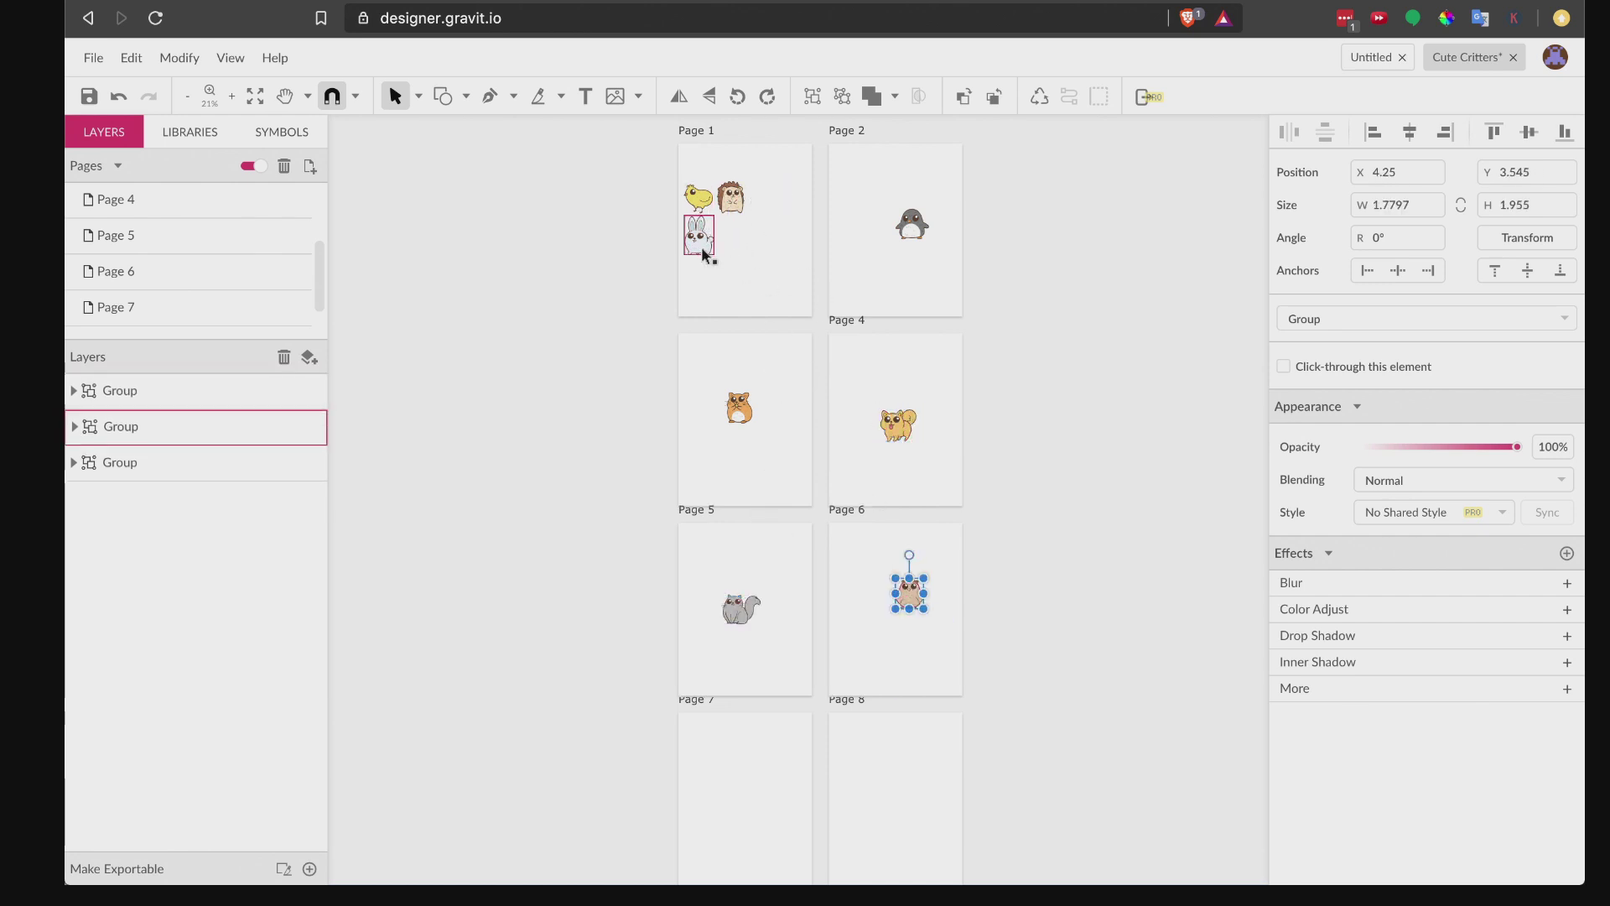
pyautogui.moveTo(700, 244); pyautogui.dragTo(748, 767)
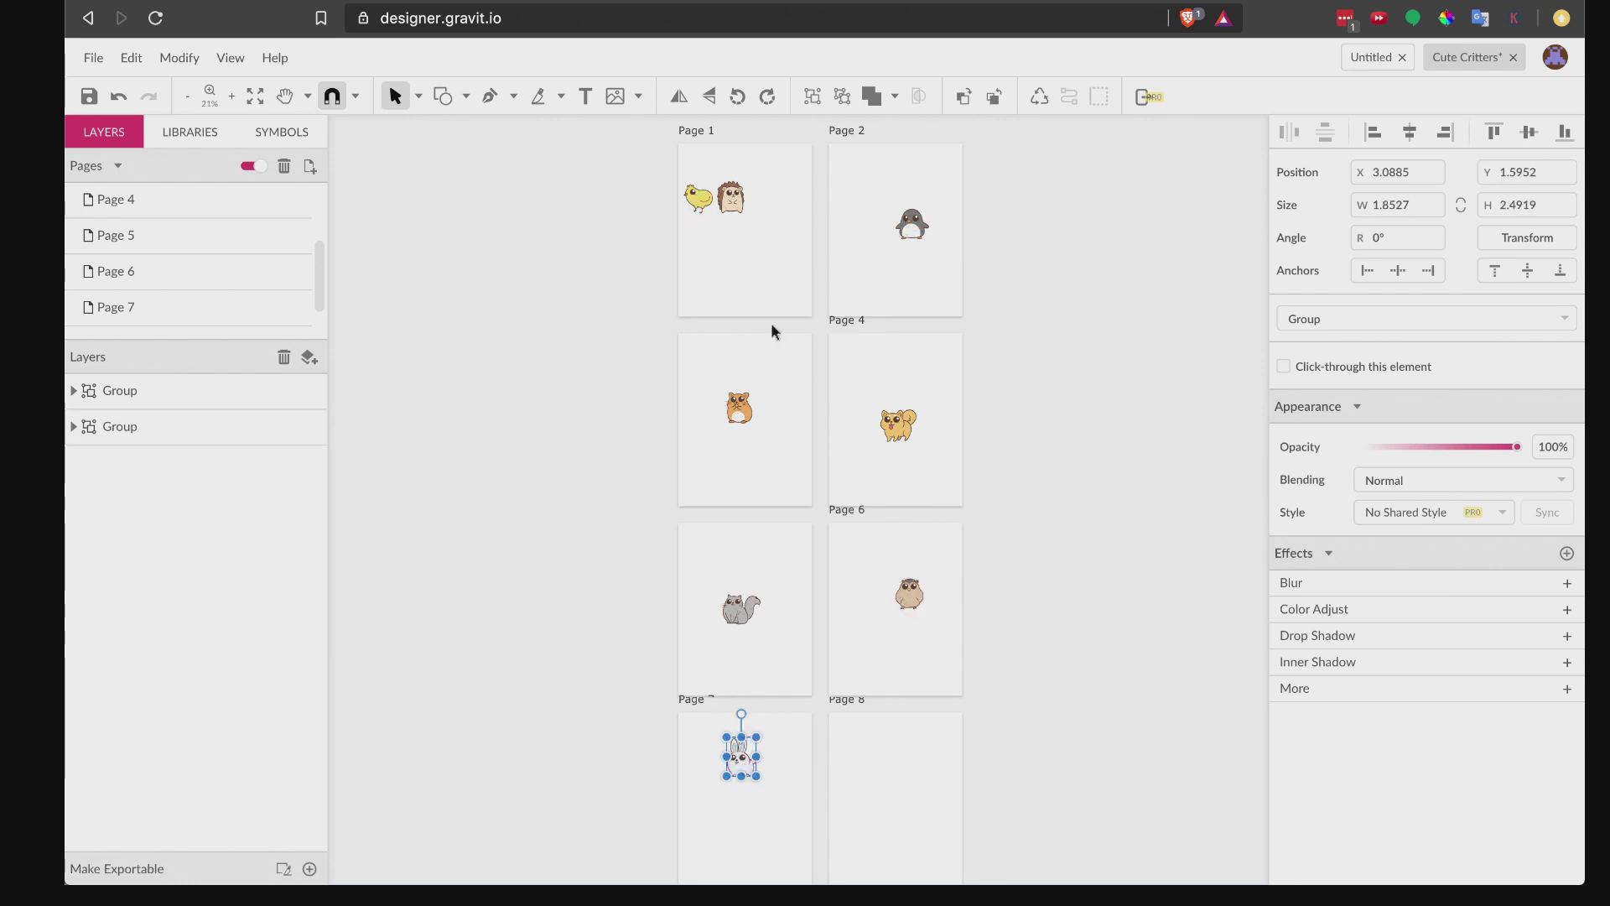
pyautogui.moveTo(731, 198); pyautogui.dragTo(888, 779)
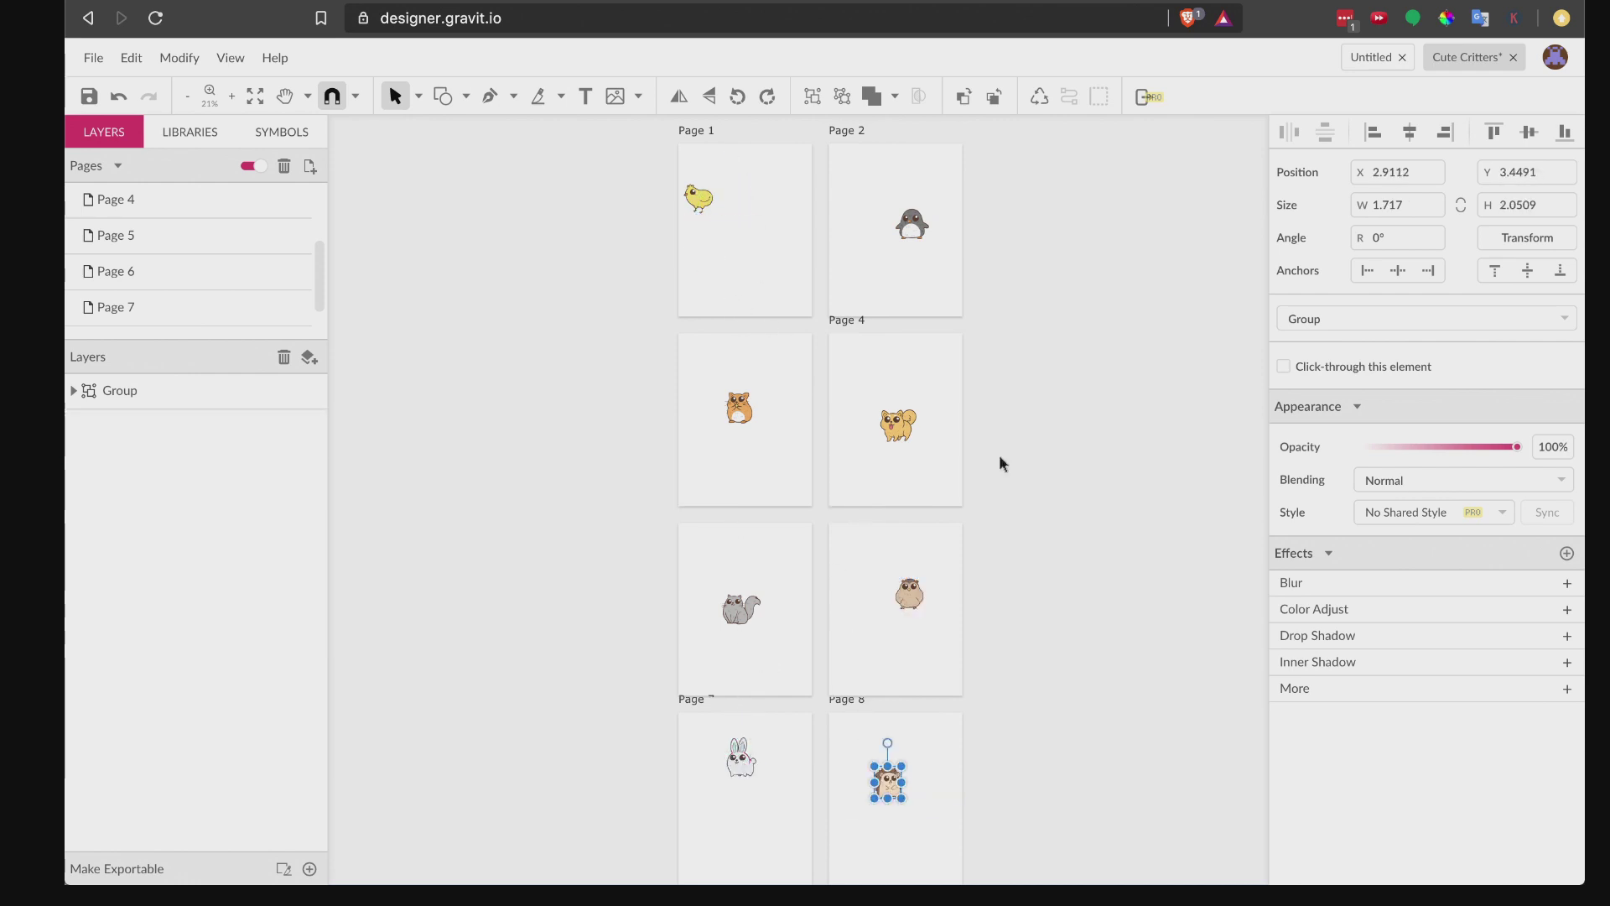
# Step: Switch off Multipage Mode to show only Page 1 with the chick
pyautogui.click(752, 243)
pyautogui.scroll(-1, 131, 213)
pyautogui.moveTo(319, 270); pyautogui.dragTo(322, 184)
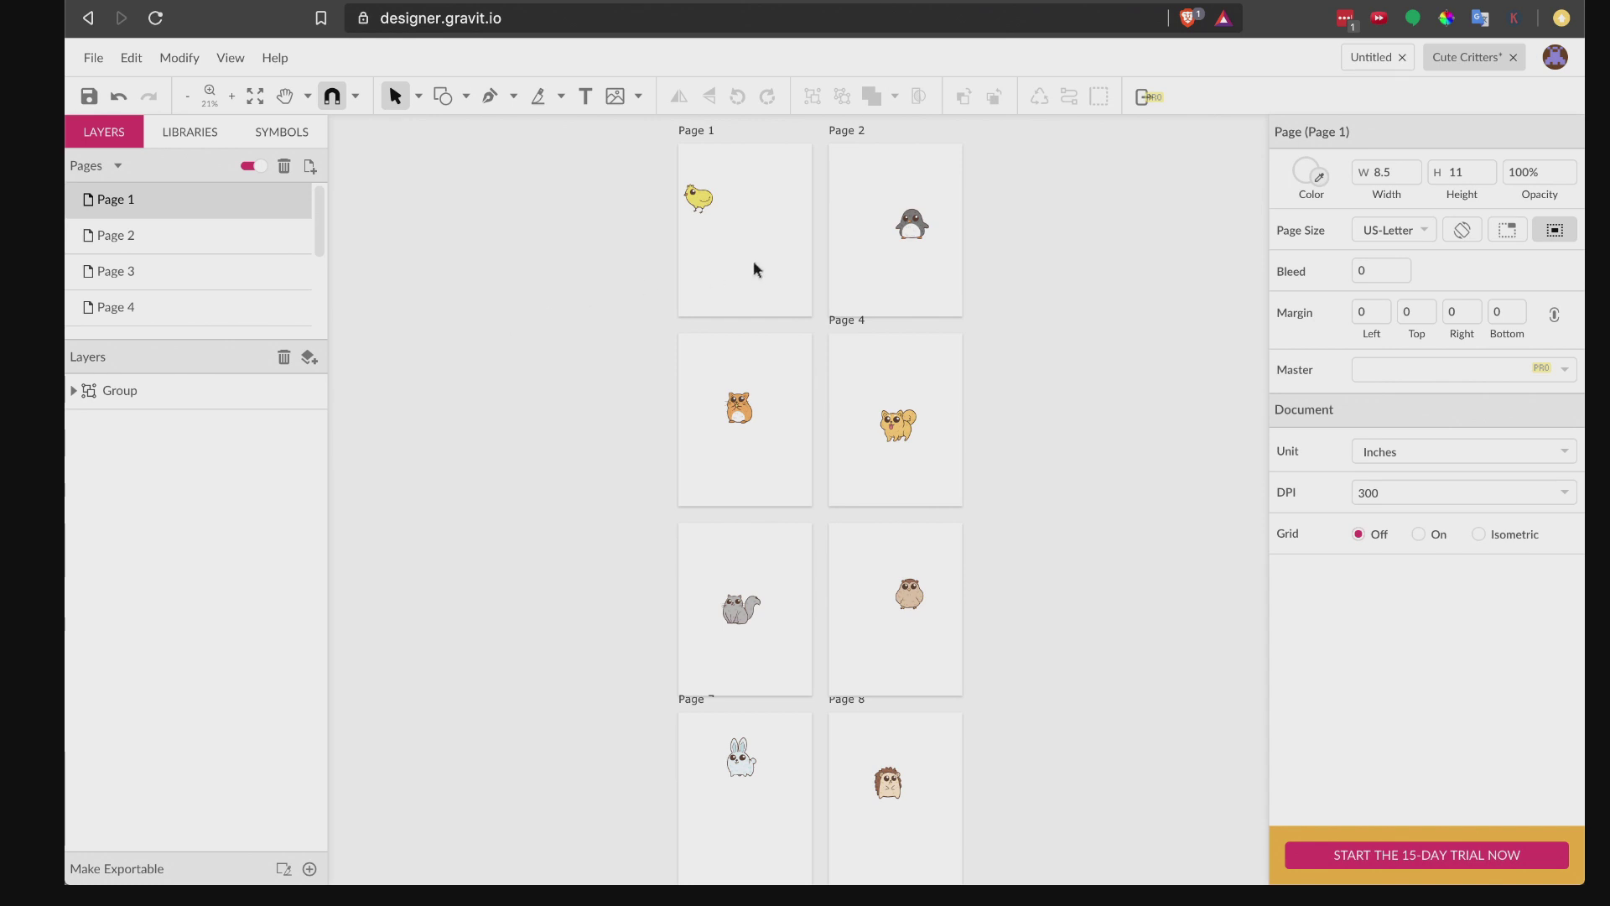
pyautogui.click(256, 167)
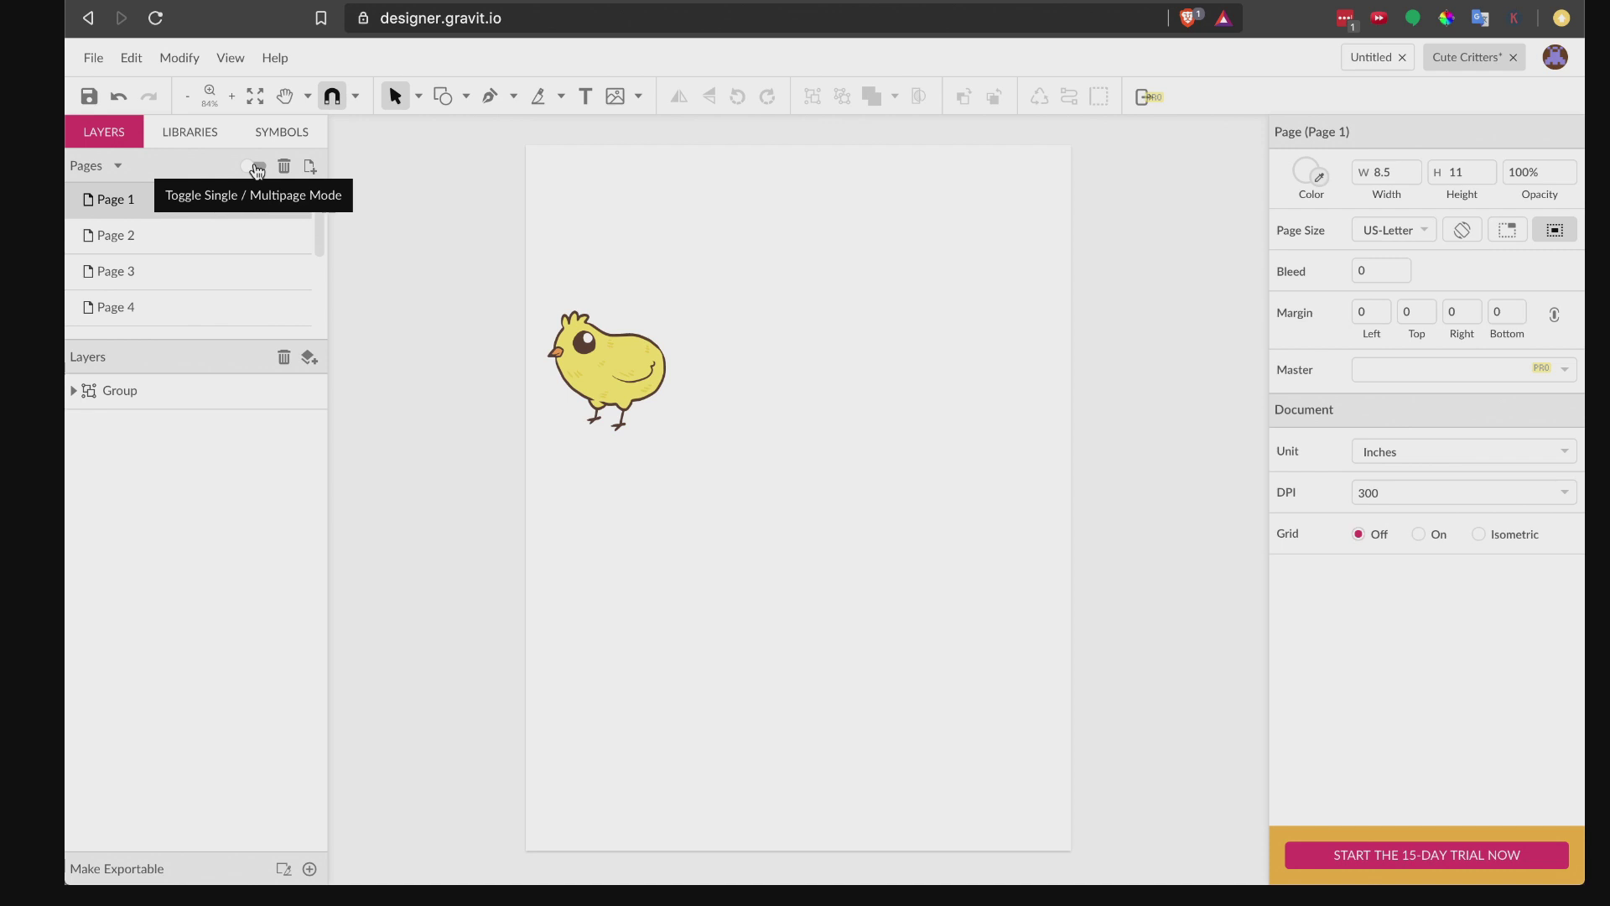
# Step: Scale the chick up to about 7.82 × 8.16 in so it fills Page 1
pyautogui.click(639, 399)
pyautogui.click(639, 399)
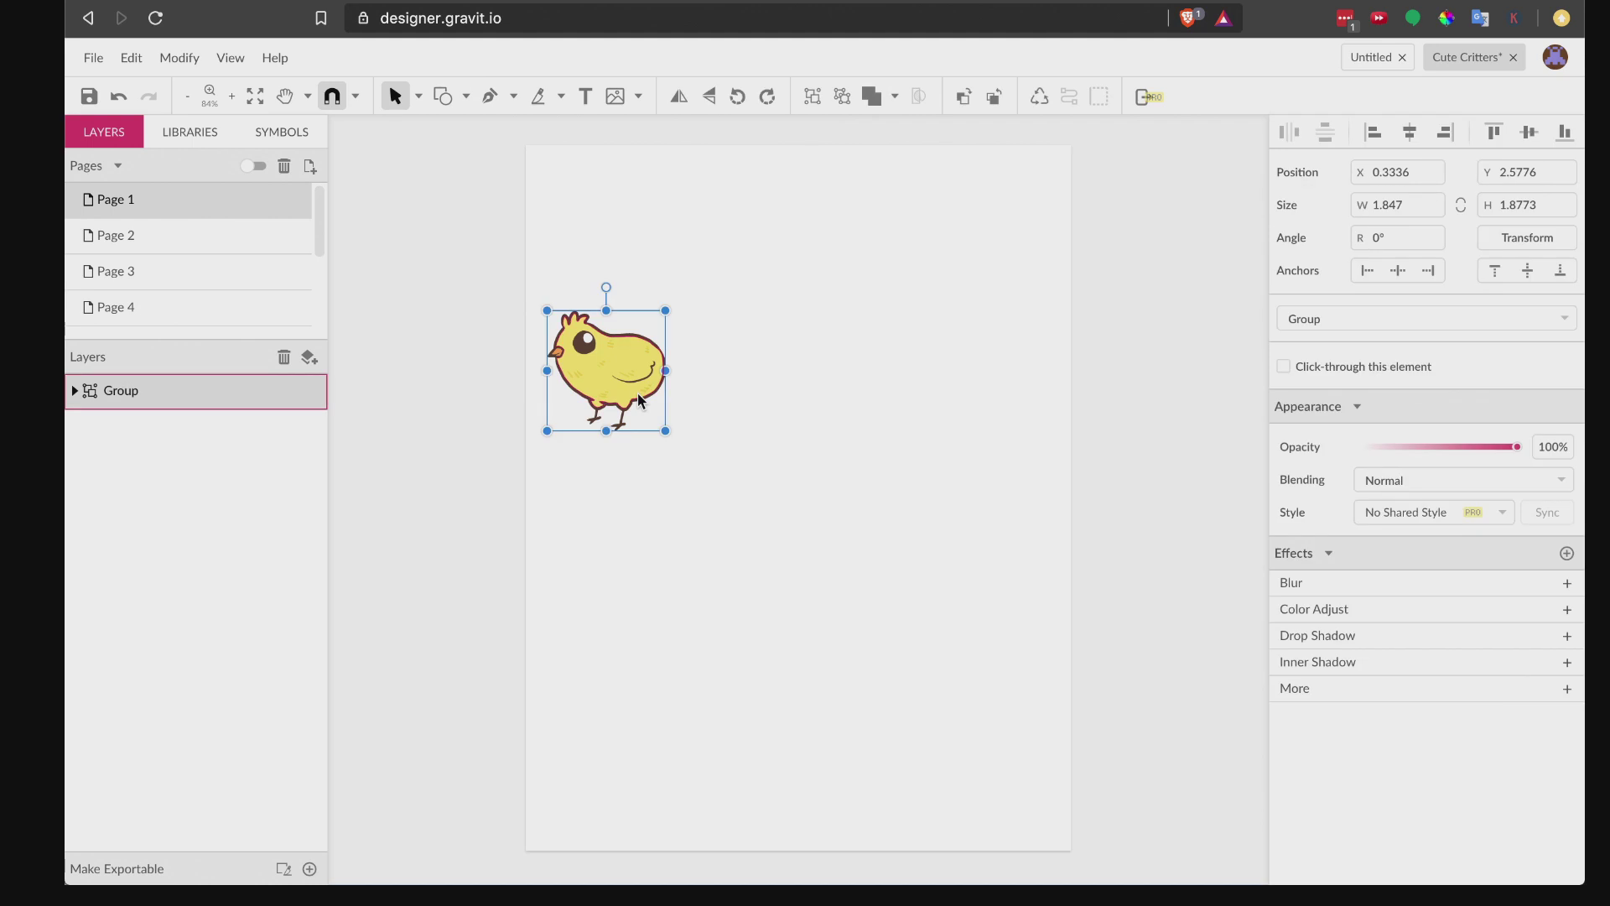
pyautogui.moveTo(692, 447); pyautogui.dragTo(1036, 736)
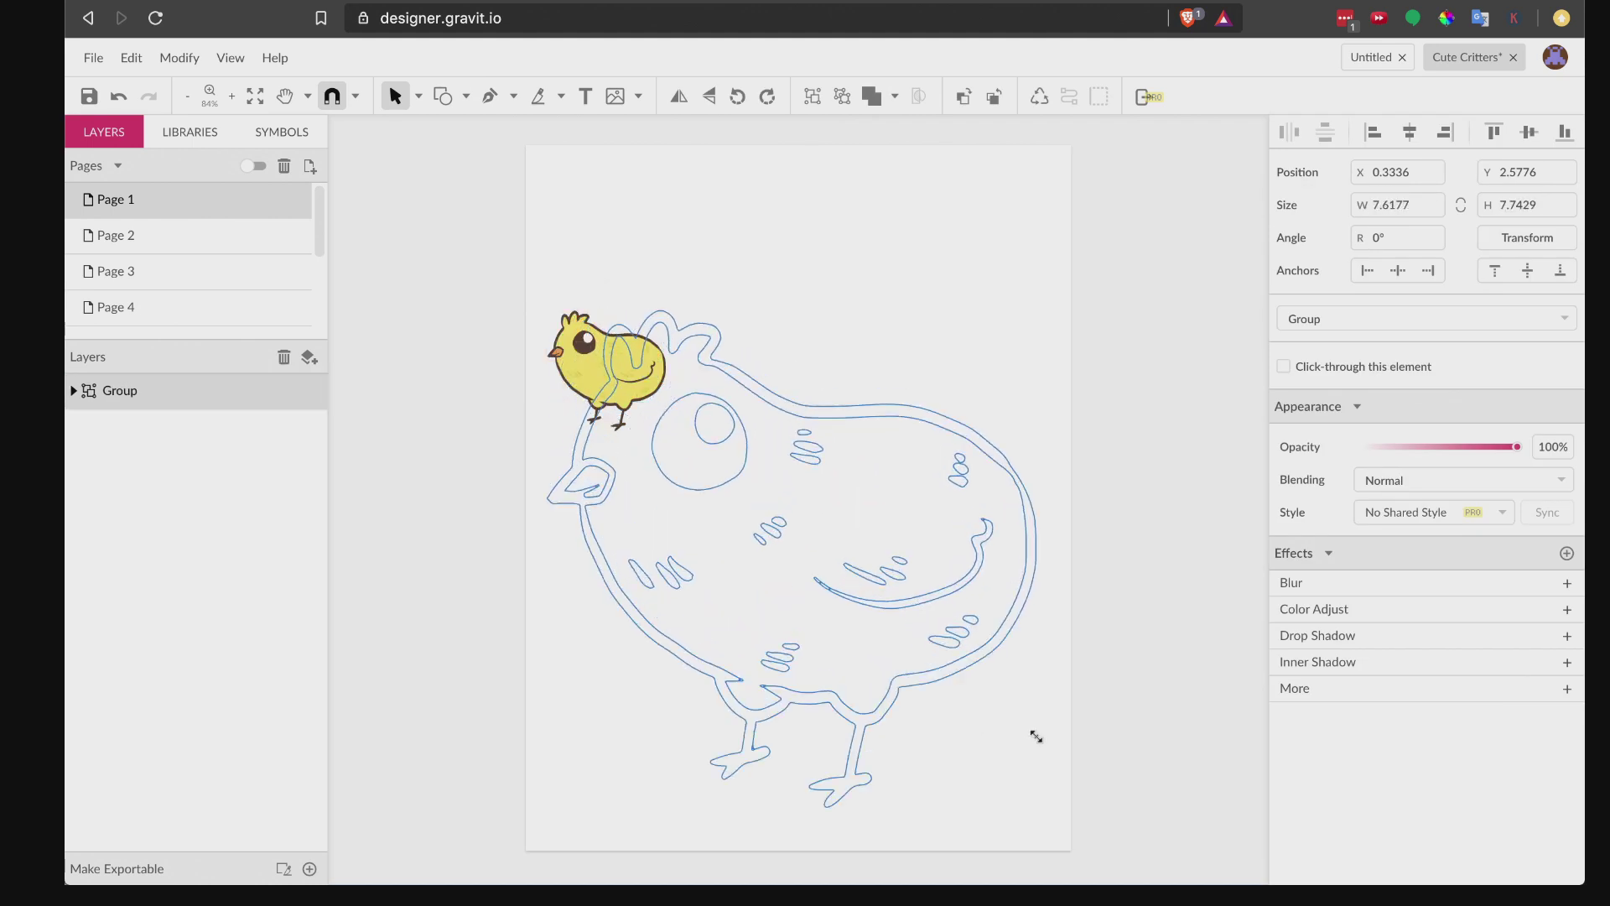
pyautogui.moveTo(1036, 736); pyautogui.dragTo(1035, 736)
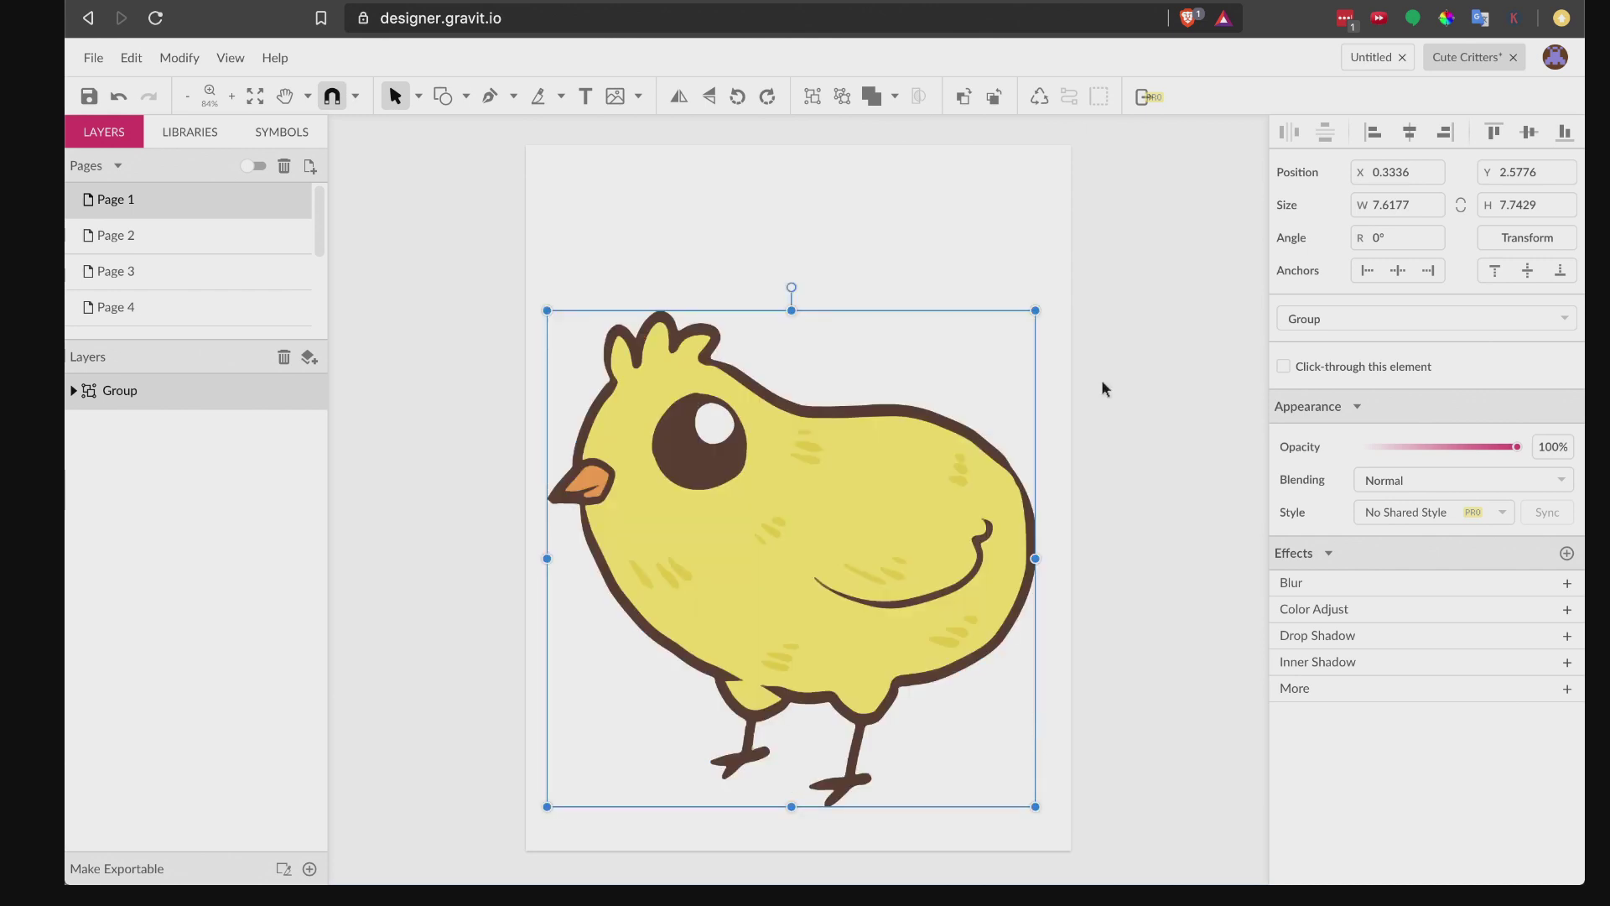
pyautogui.moveTo(1035, 310); pyautogui.dragTo(1048, 284)
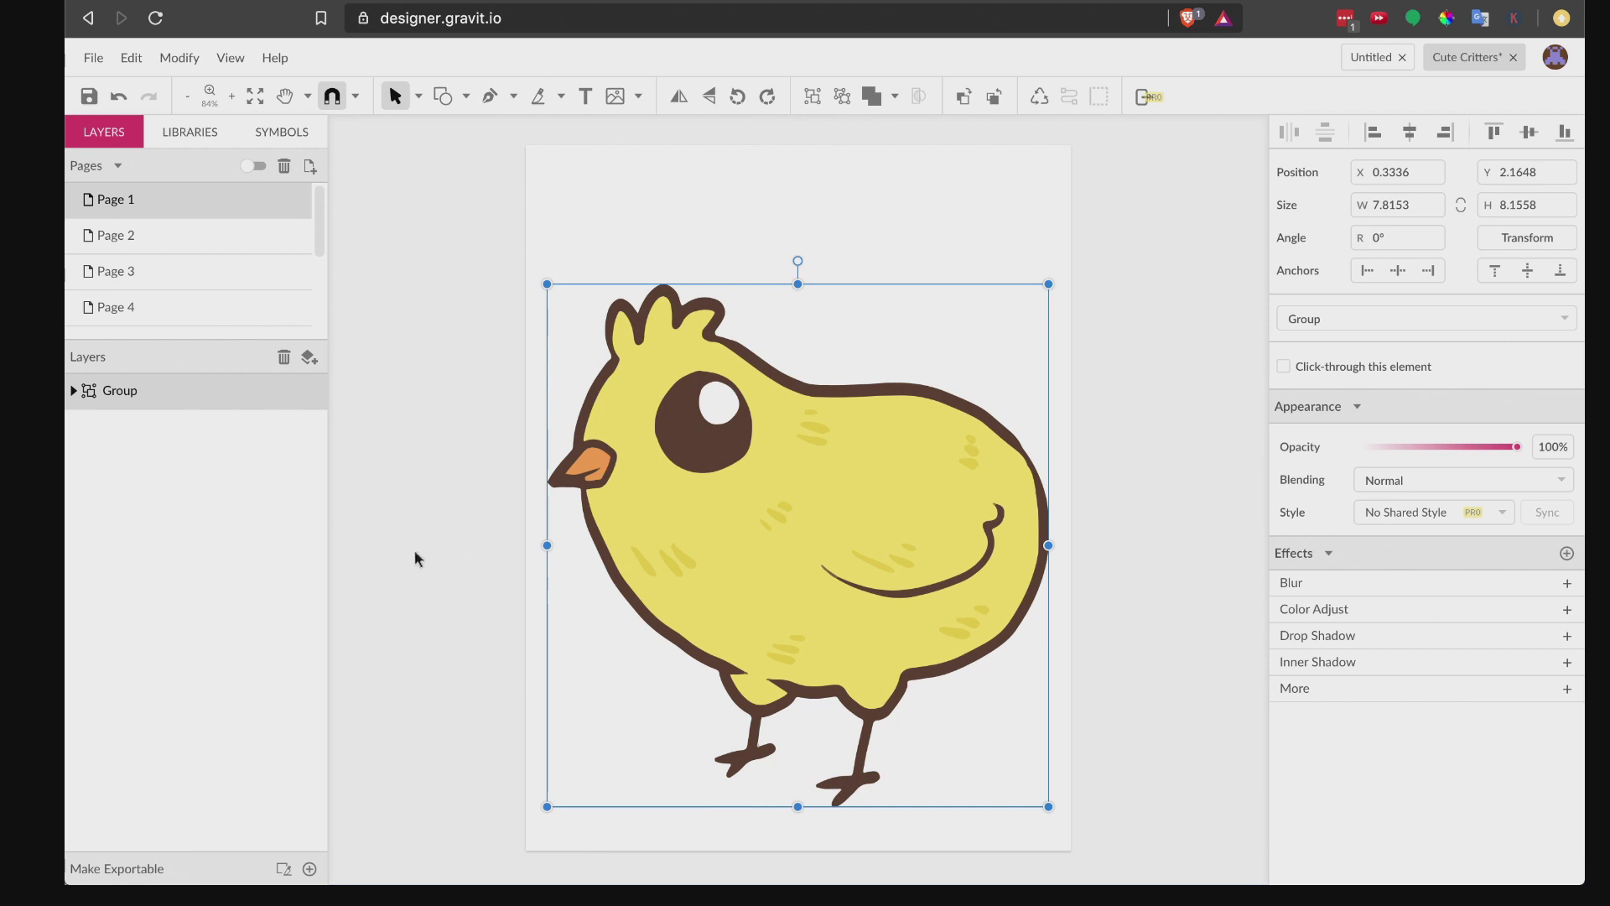
pyautogui.click(435, 531)
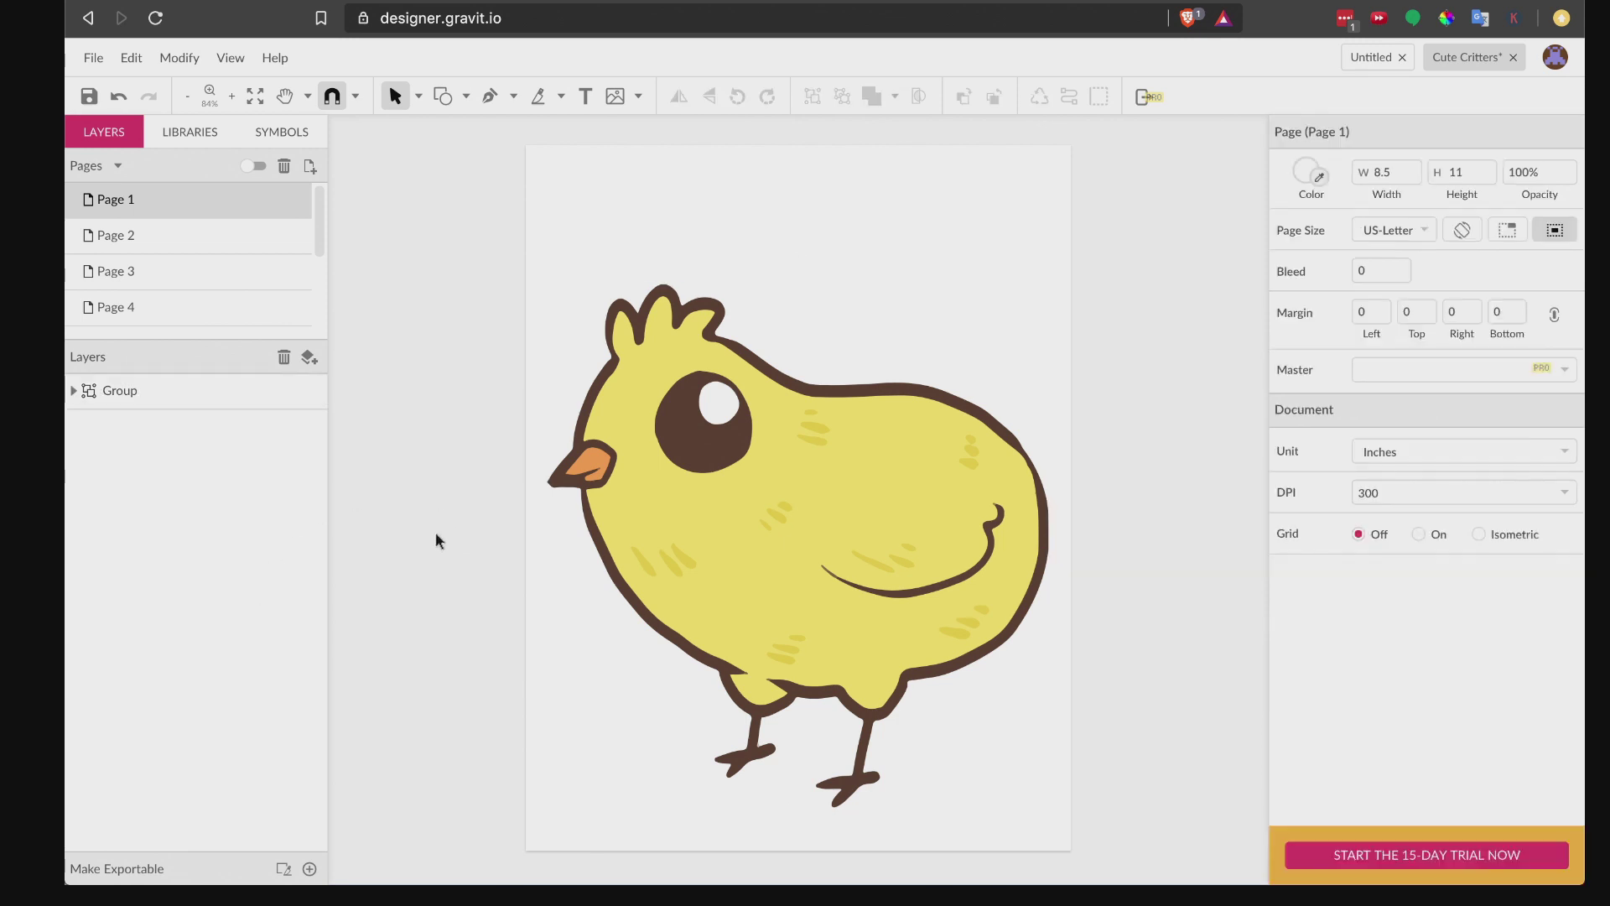
# Step: Ungroup the chick into separate paths and fill its body white
pyautogui.click(852, 467)
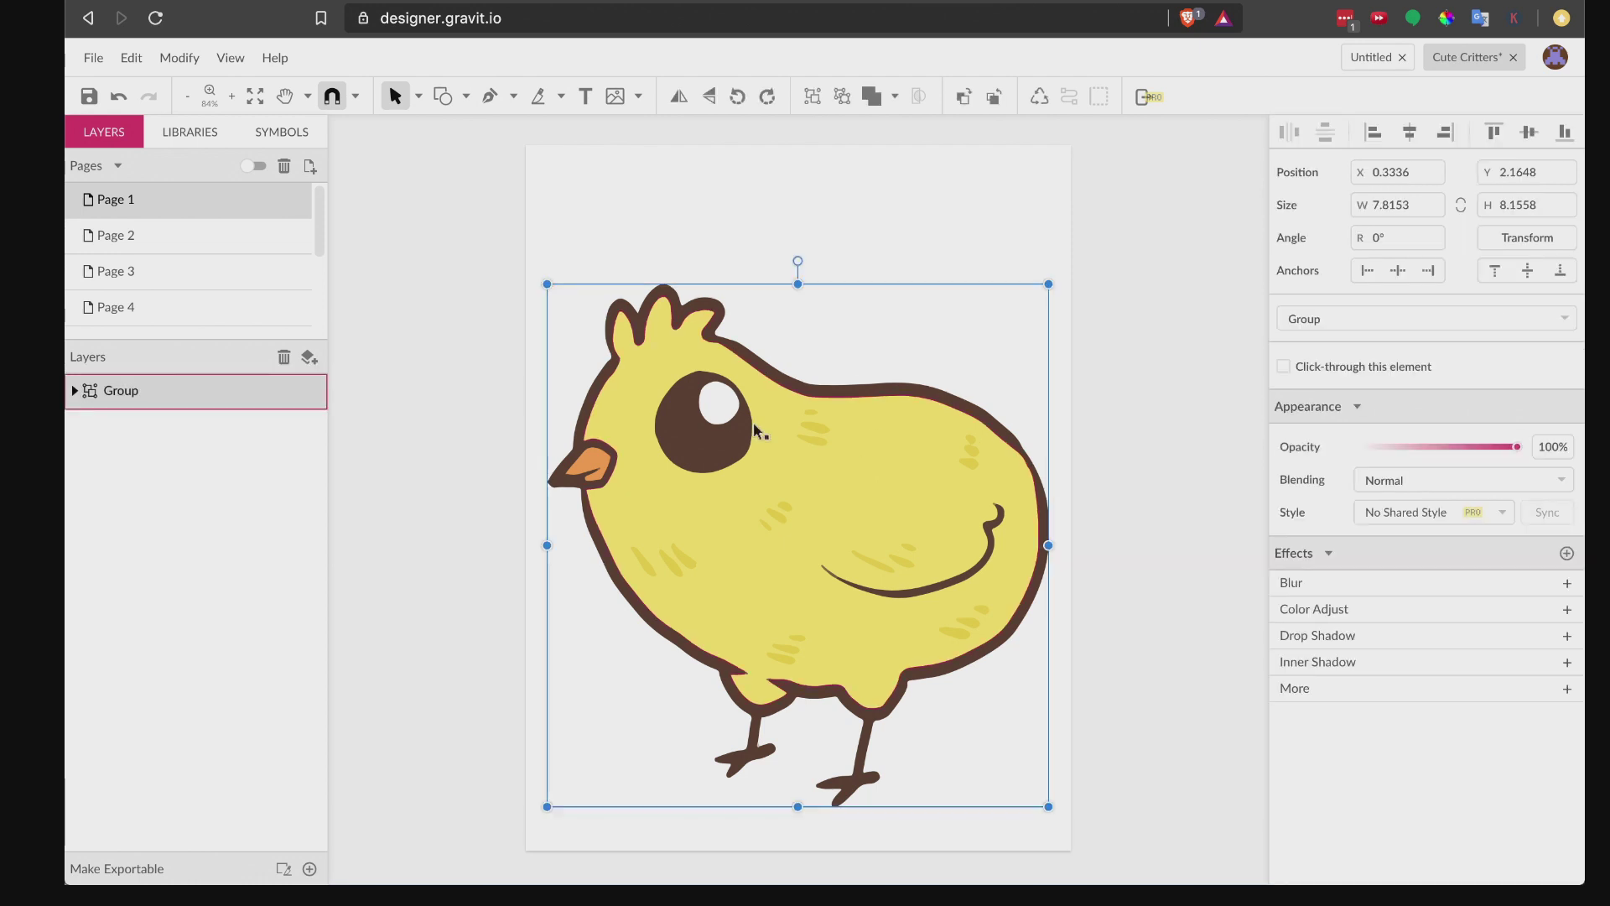
pyautogui.click(842, 97)
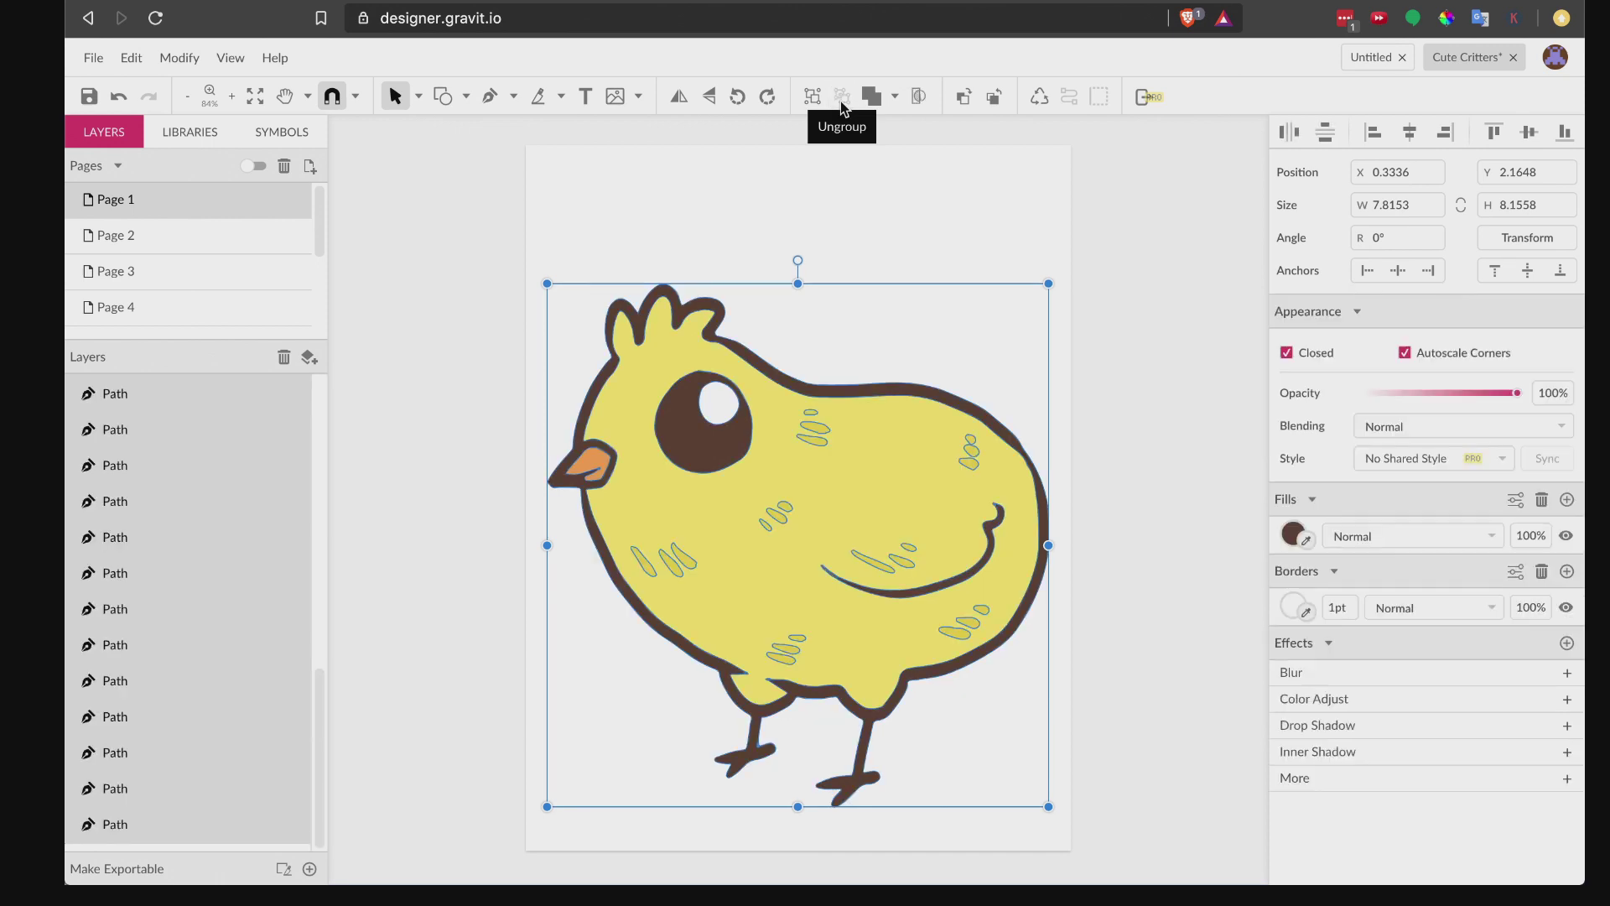
pyautogui.click(1066, 301)
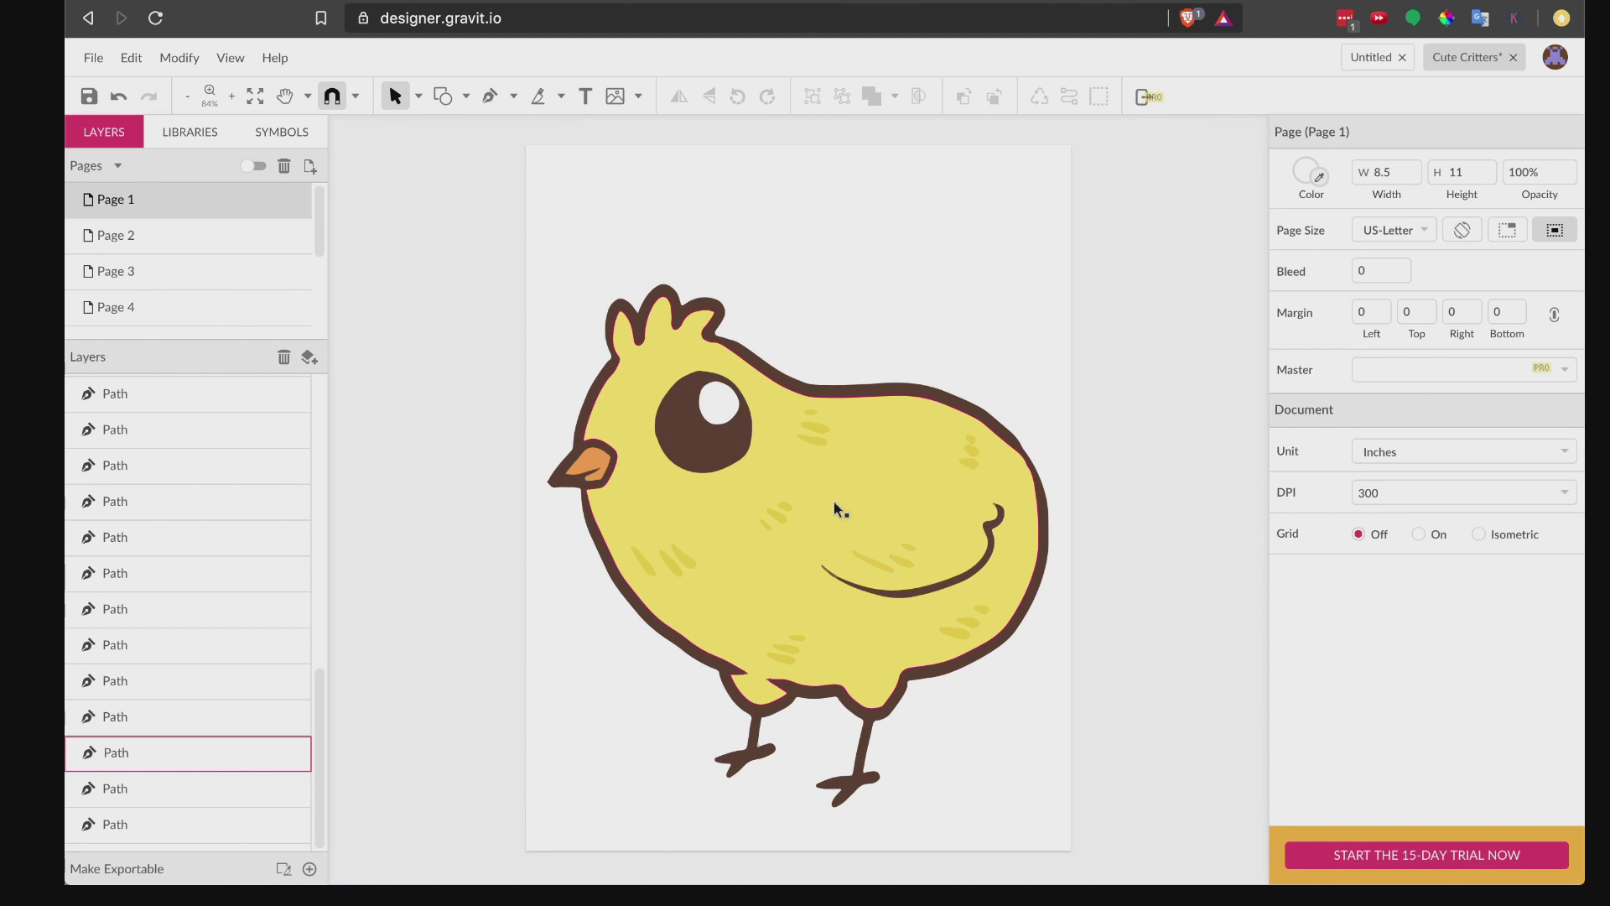
pyautogui.click(892, 458)
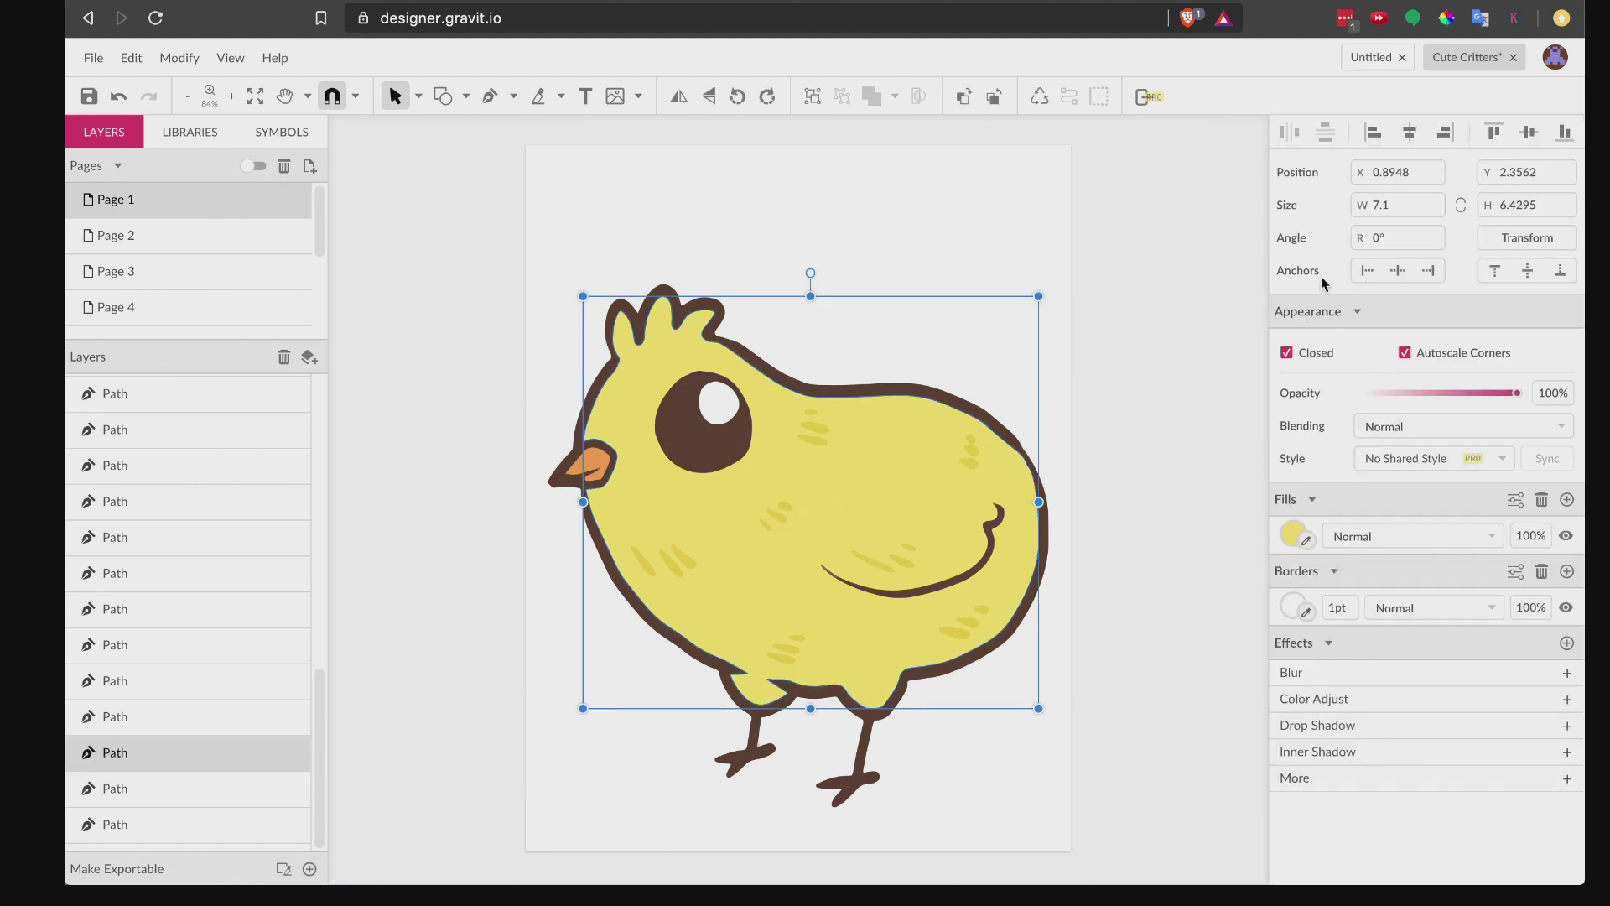
pyautogui.click(1291, 535)
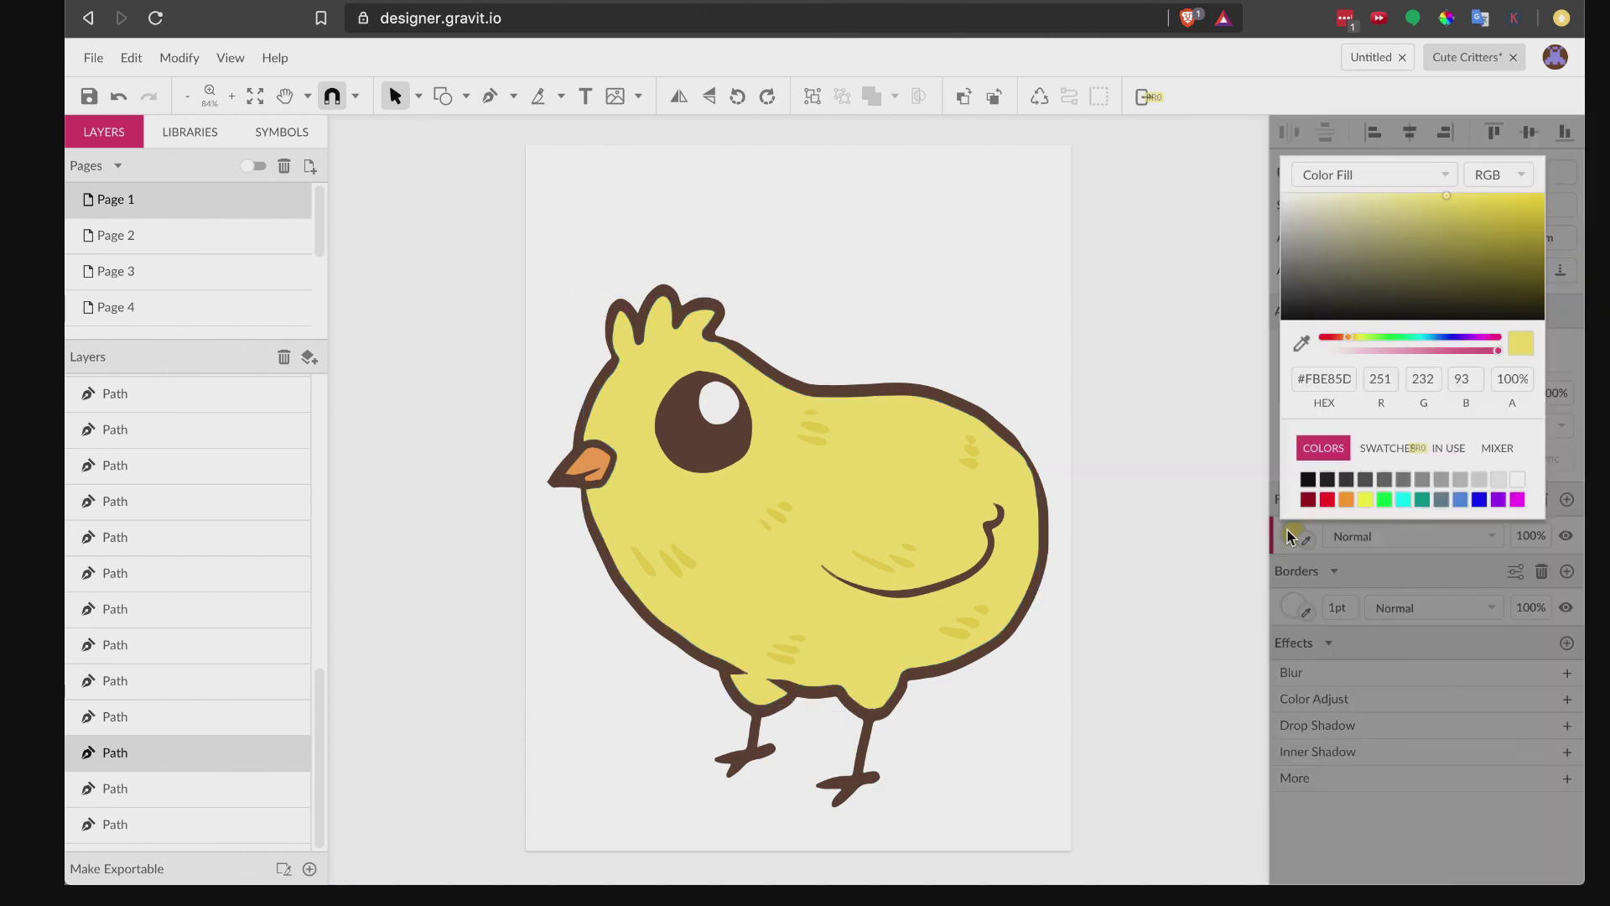
pyautogui.click(1516, 479)
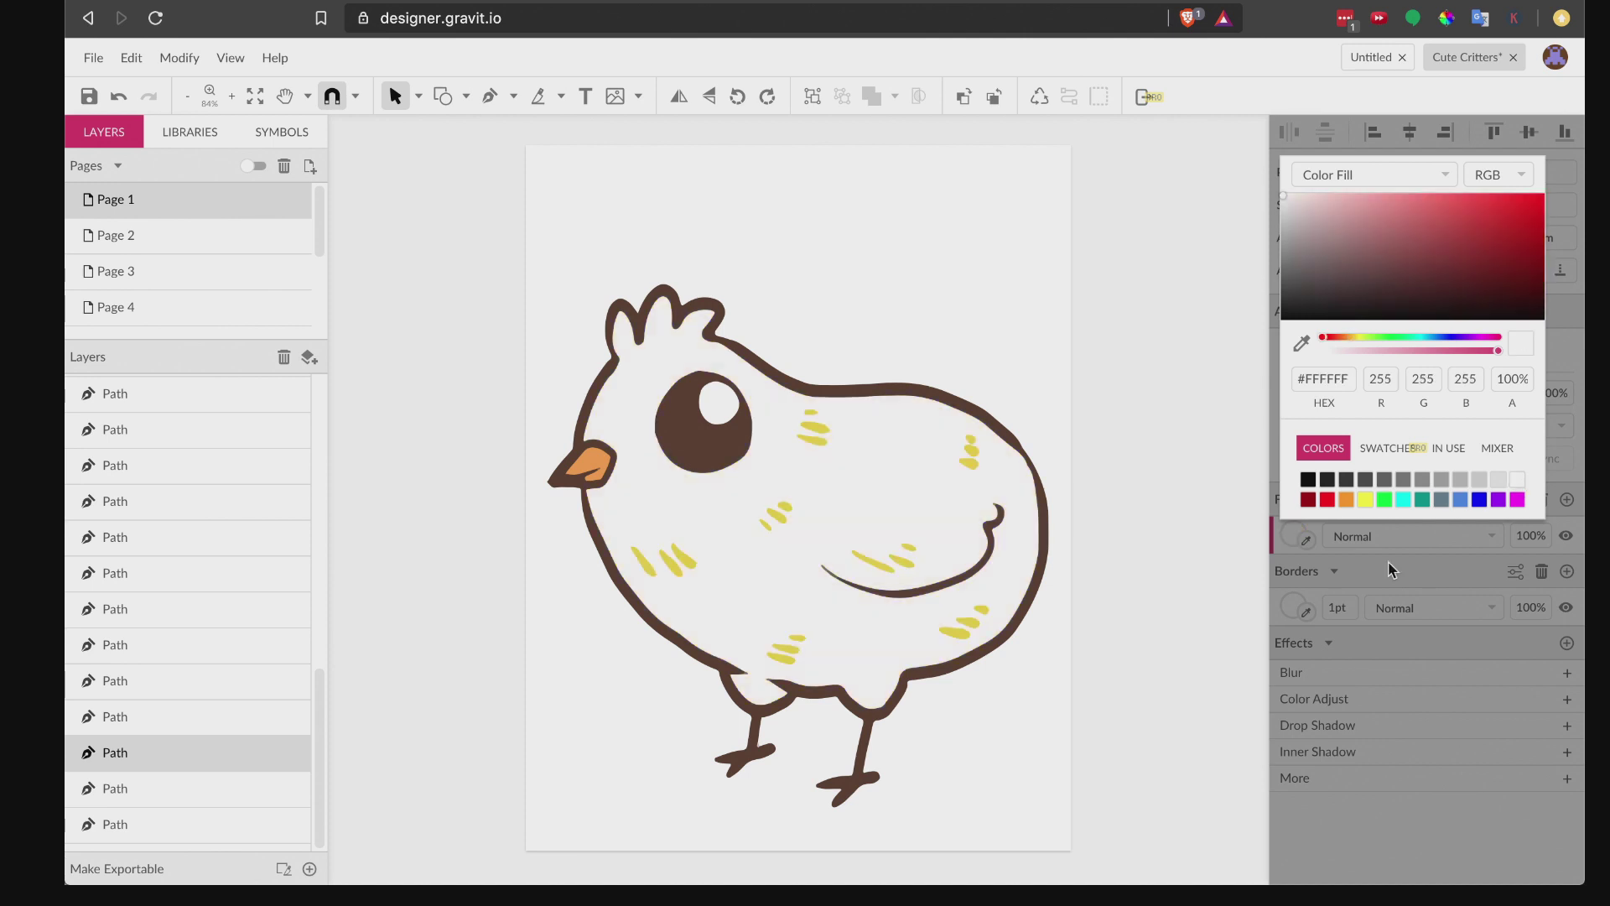
pyautogui.click(1228, 600)
# Step: Give the chick's outline path a solid black 4 pt border
pyautogui.click(957, 465)
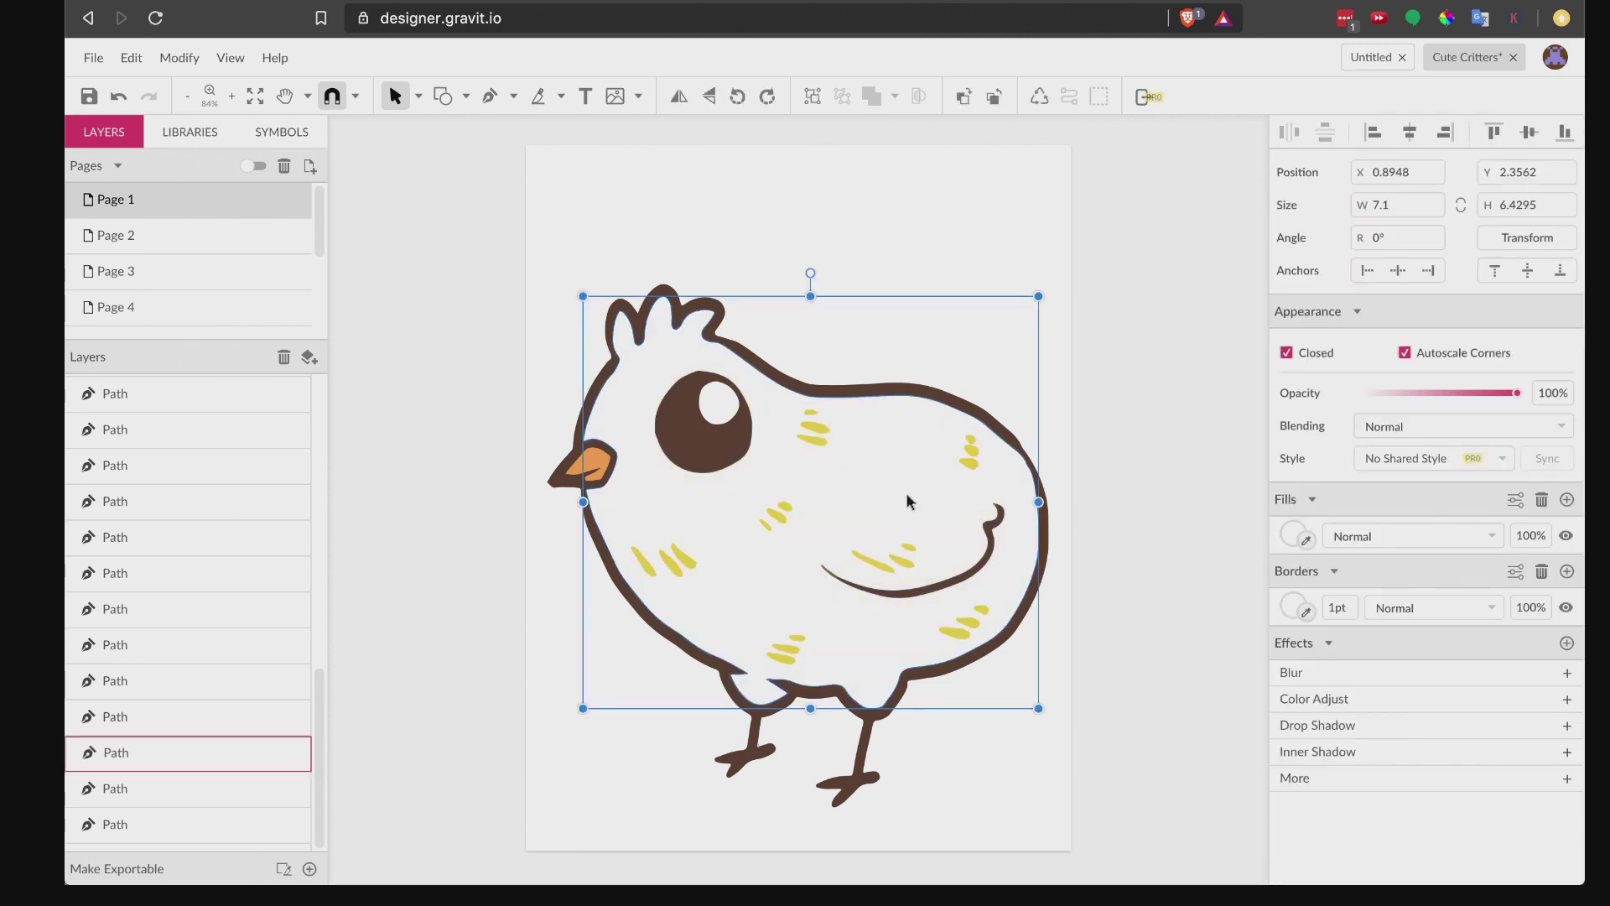
pyautogui.click(1292, 605)
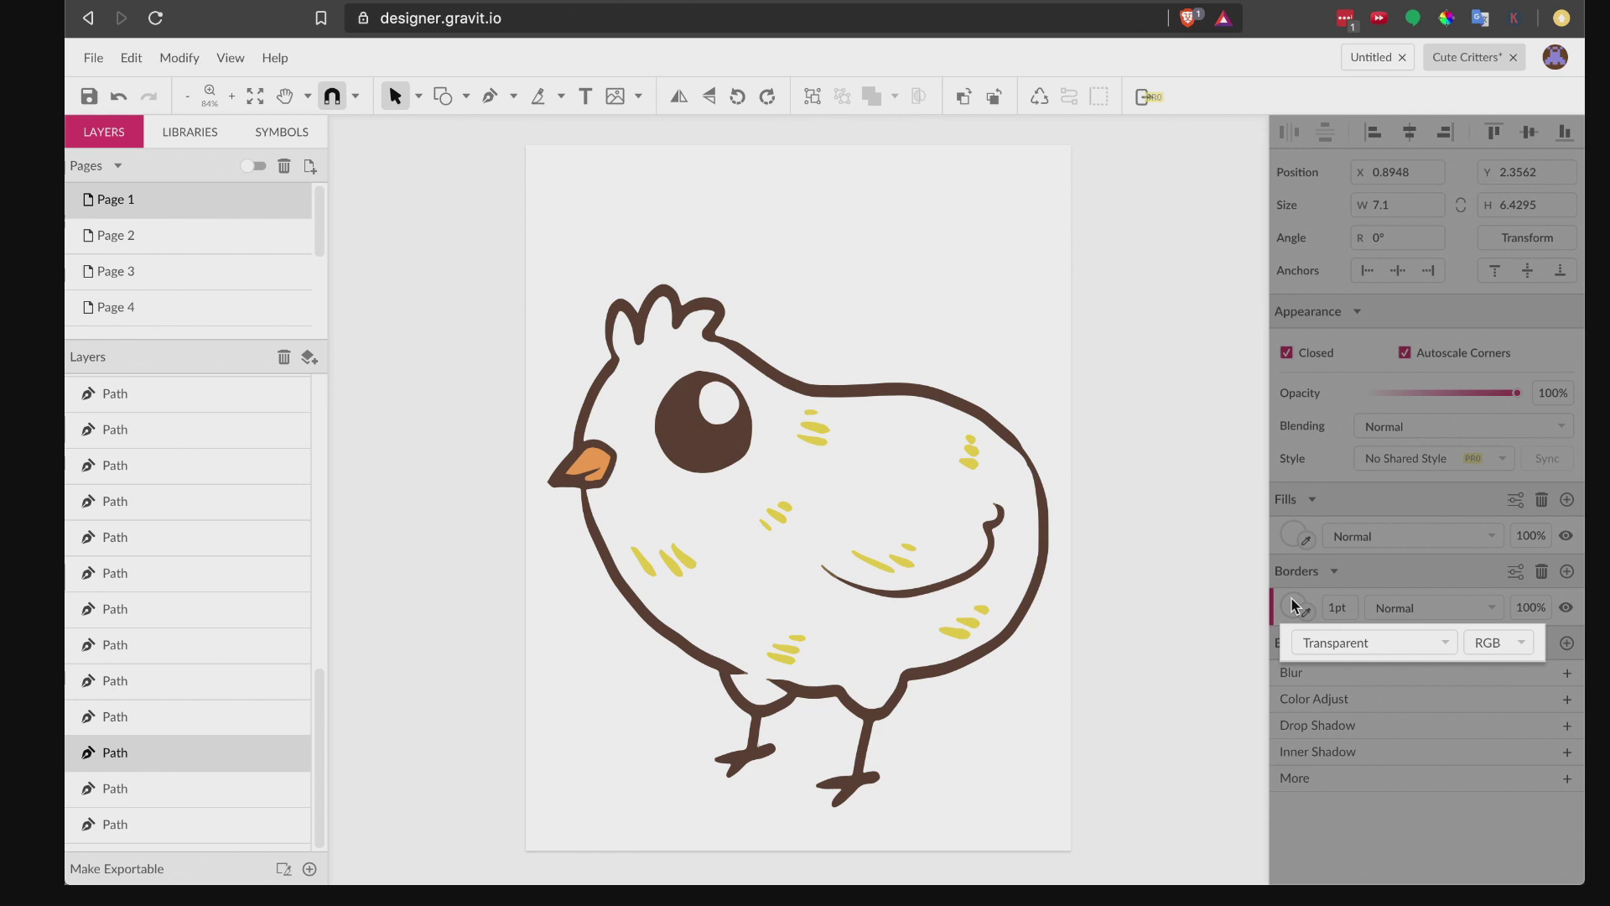
pyautogui.click(1379, 648)
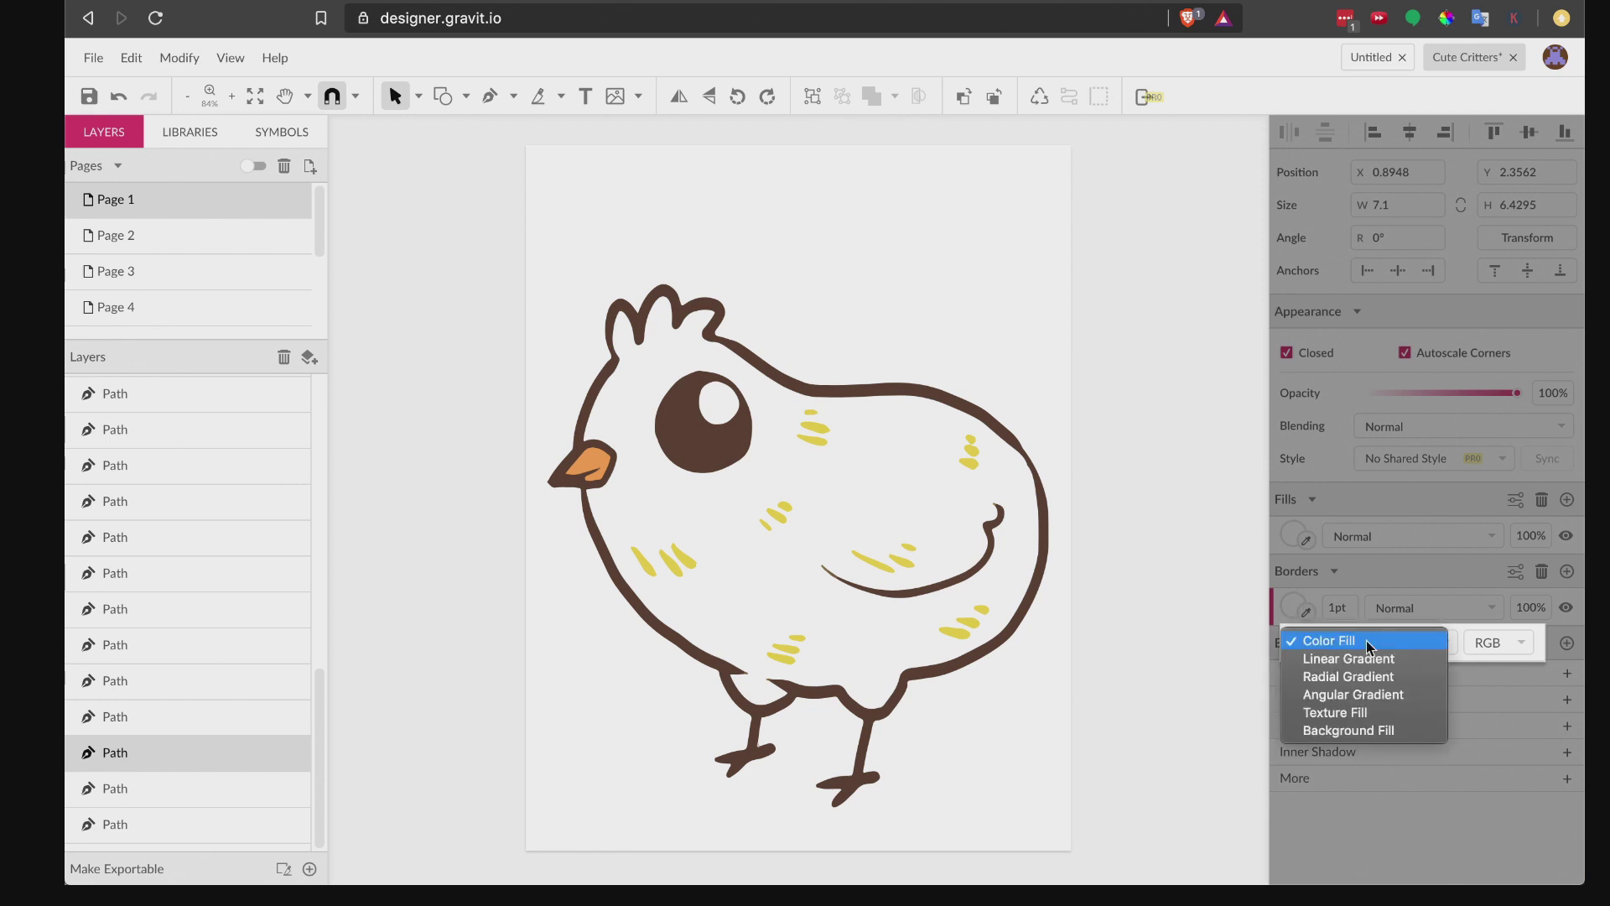
pyautogui.click(1366, 640)
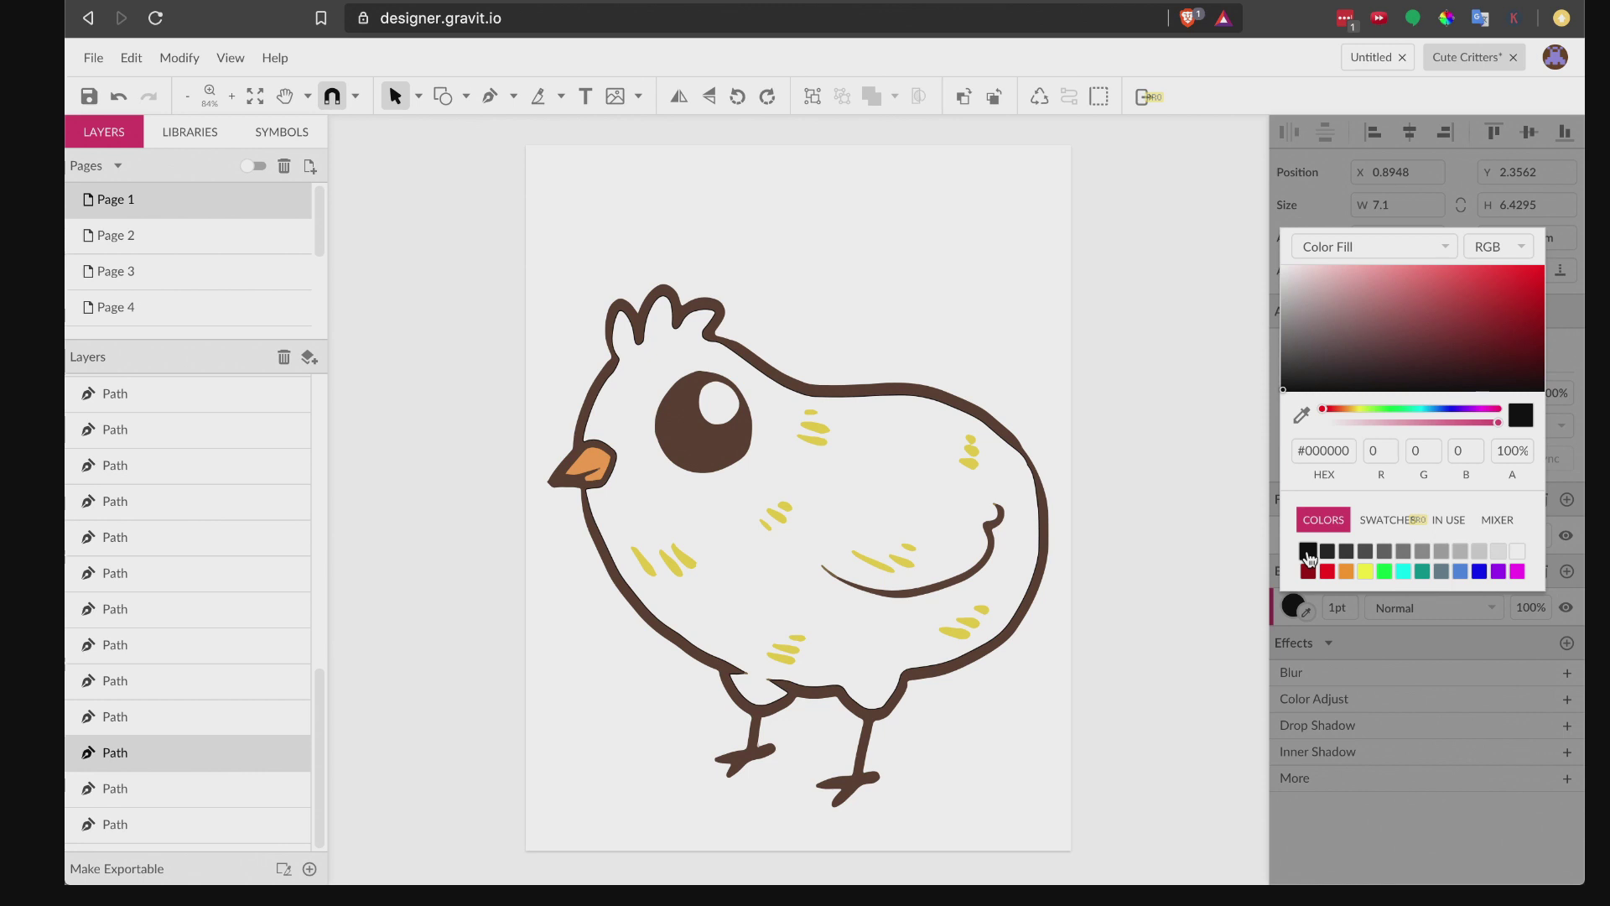
pyautogui.click(857, 449)
pyautogui.click(857, 449)
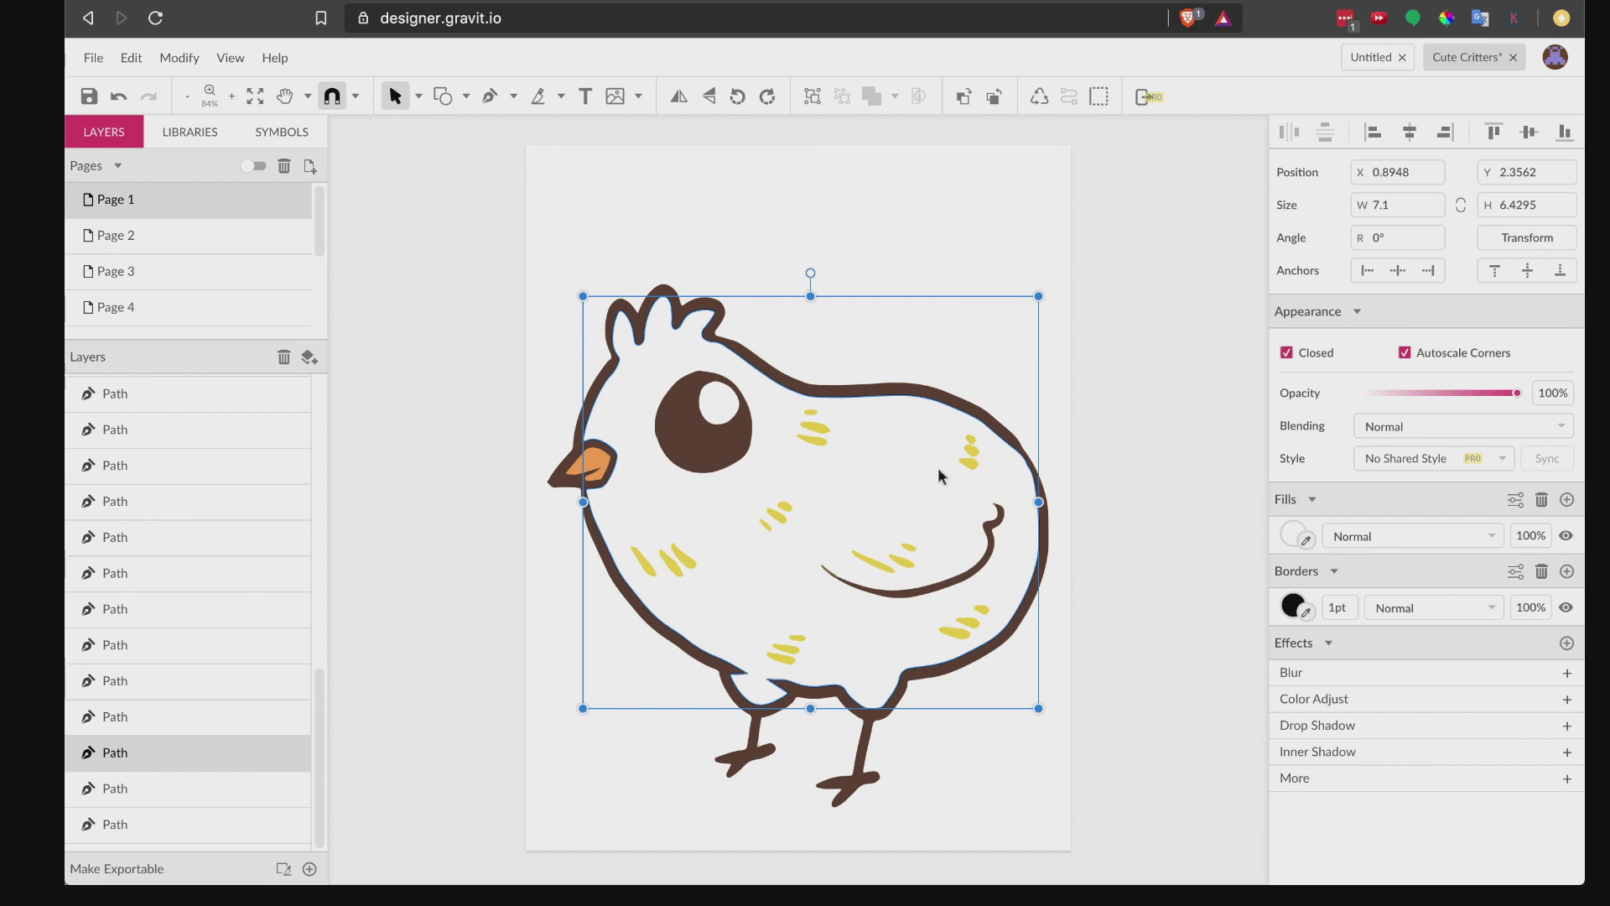
pyautogui.click(1339, 607)
pyautogui.write('4')
pyautogui.press('Return')
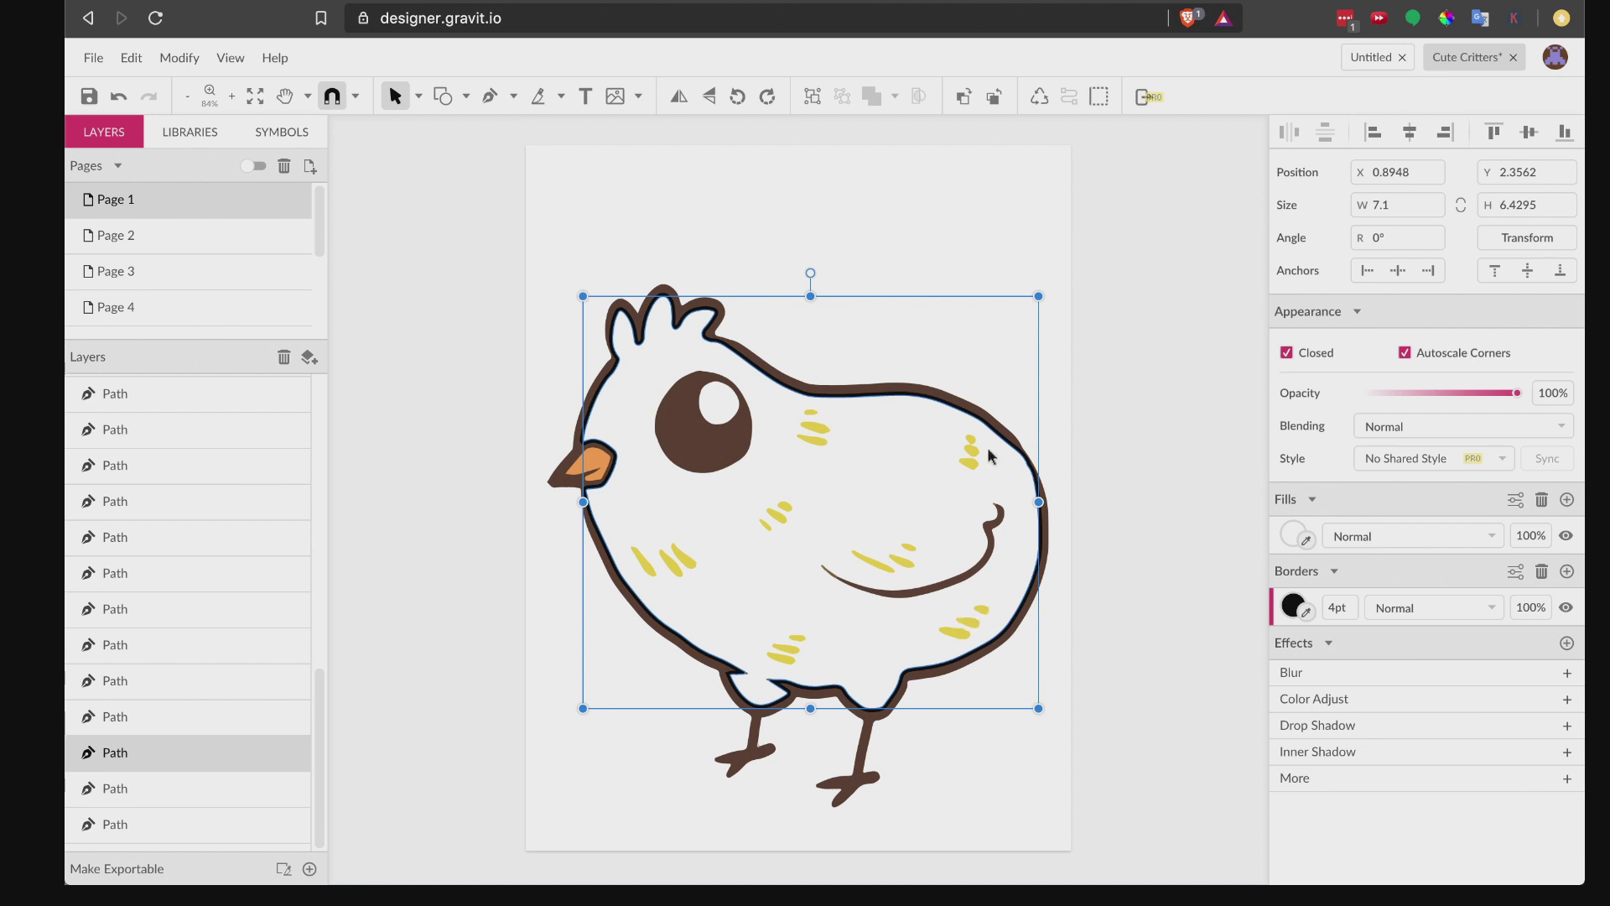
pyautogui.click(565, 248)
pyautogui.moveTo(540, 241); pyautogui.dragTo(1073, 815)
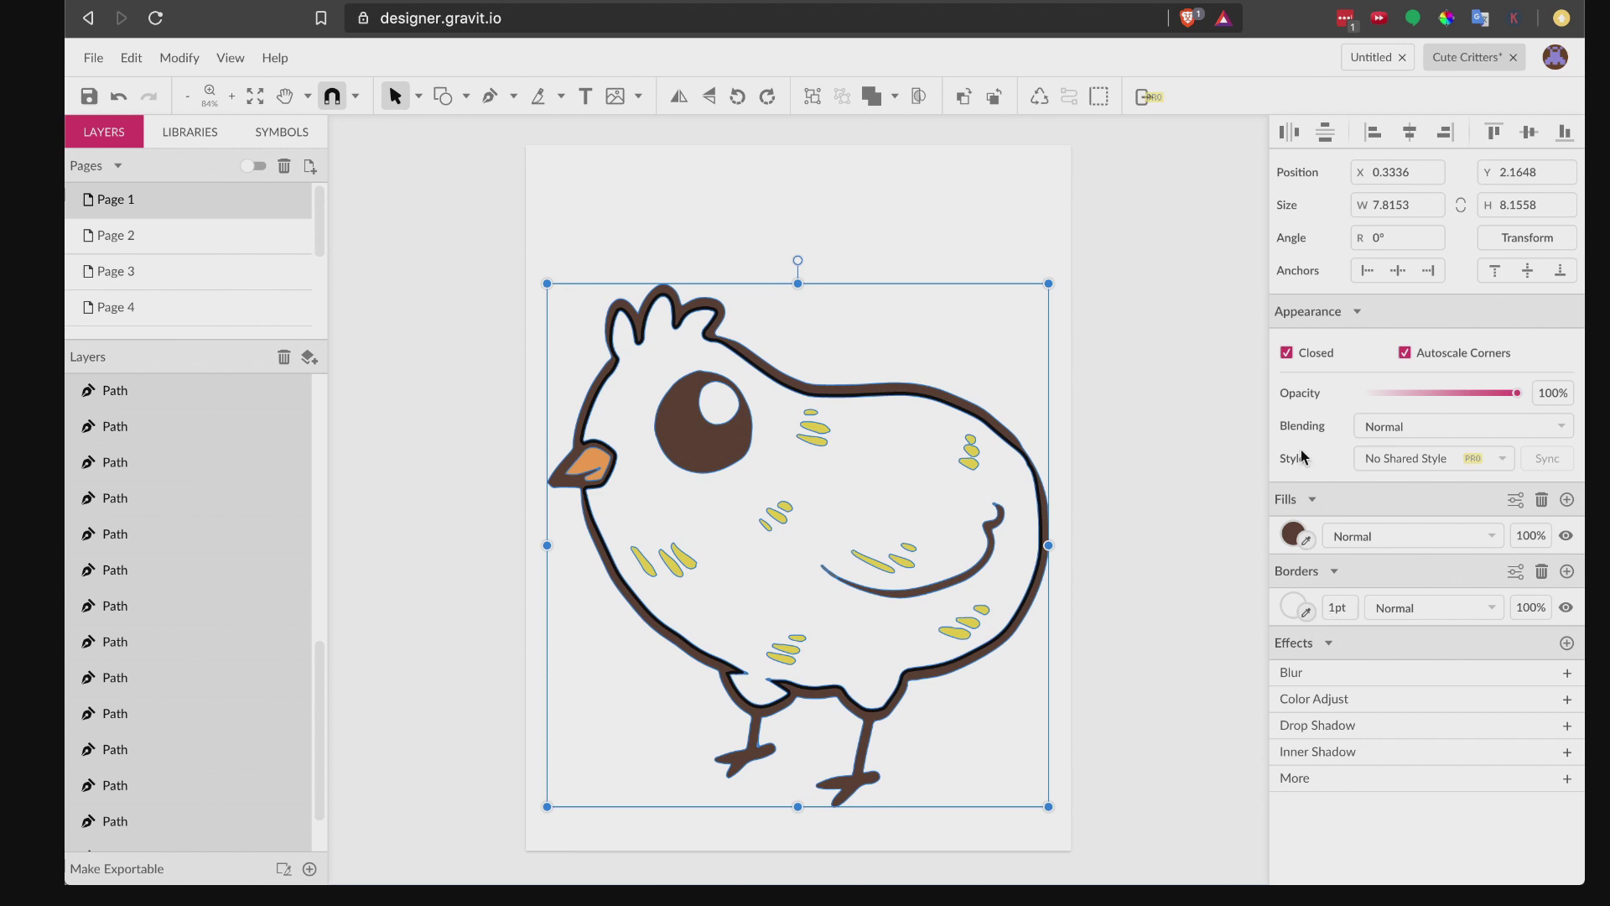
# Step: Fill every part of the chick with white
pyautogui.click(1291, 535)
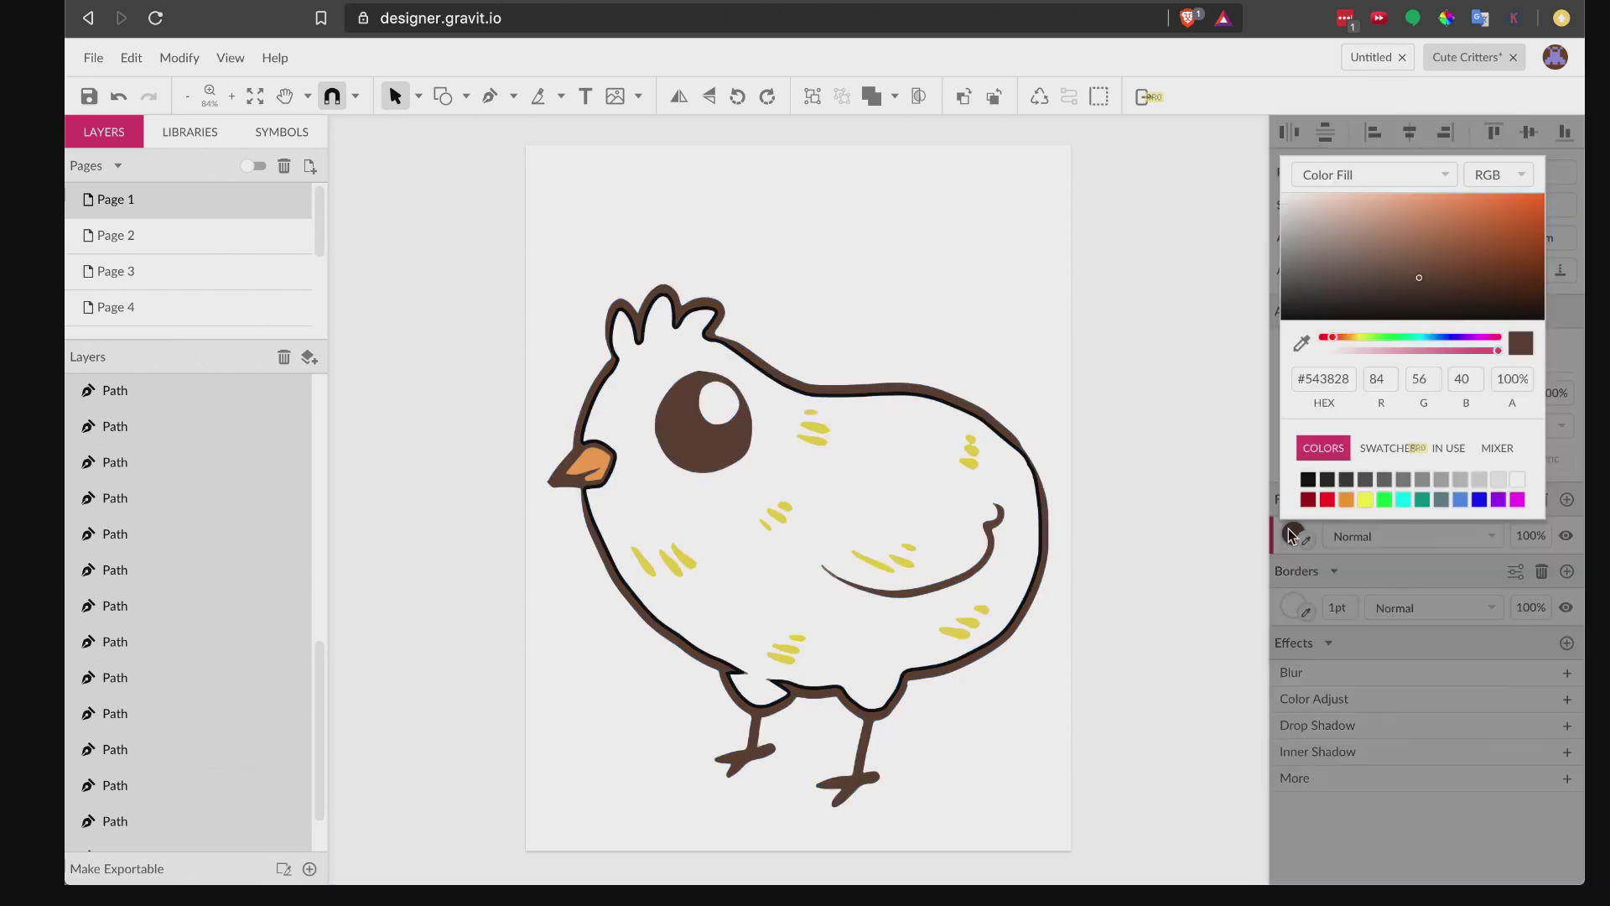
pyautogui.click(1517, 479)
pyautogui.moveTo(1090, 284); pyautogui.dragTo(510, 757)
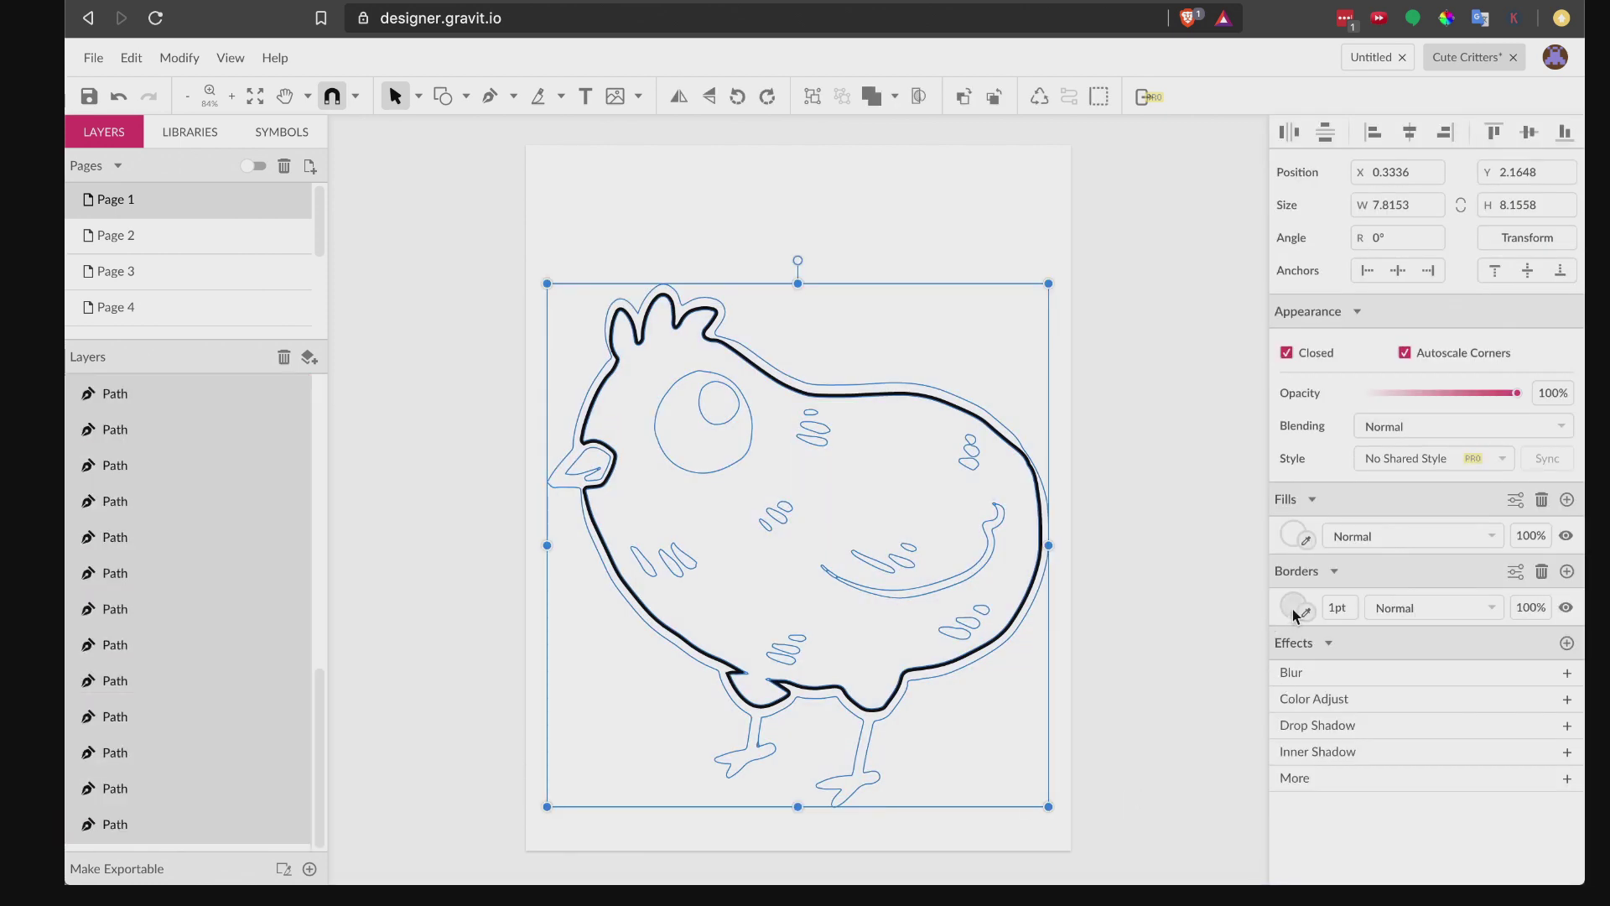
# Step: Give all the chick's parts solid black 4 pt borders
pyautogui.click(1291, 607)
pyautogui.click(1331, 642)
pyautogui.click(1347, 641)
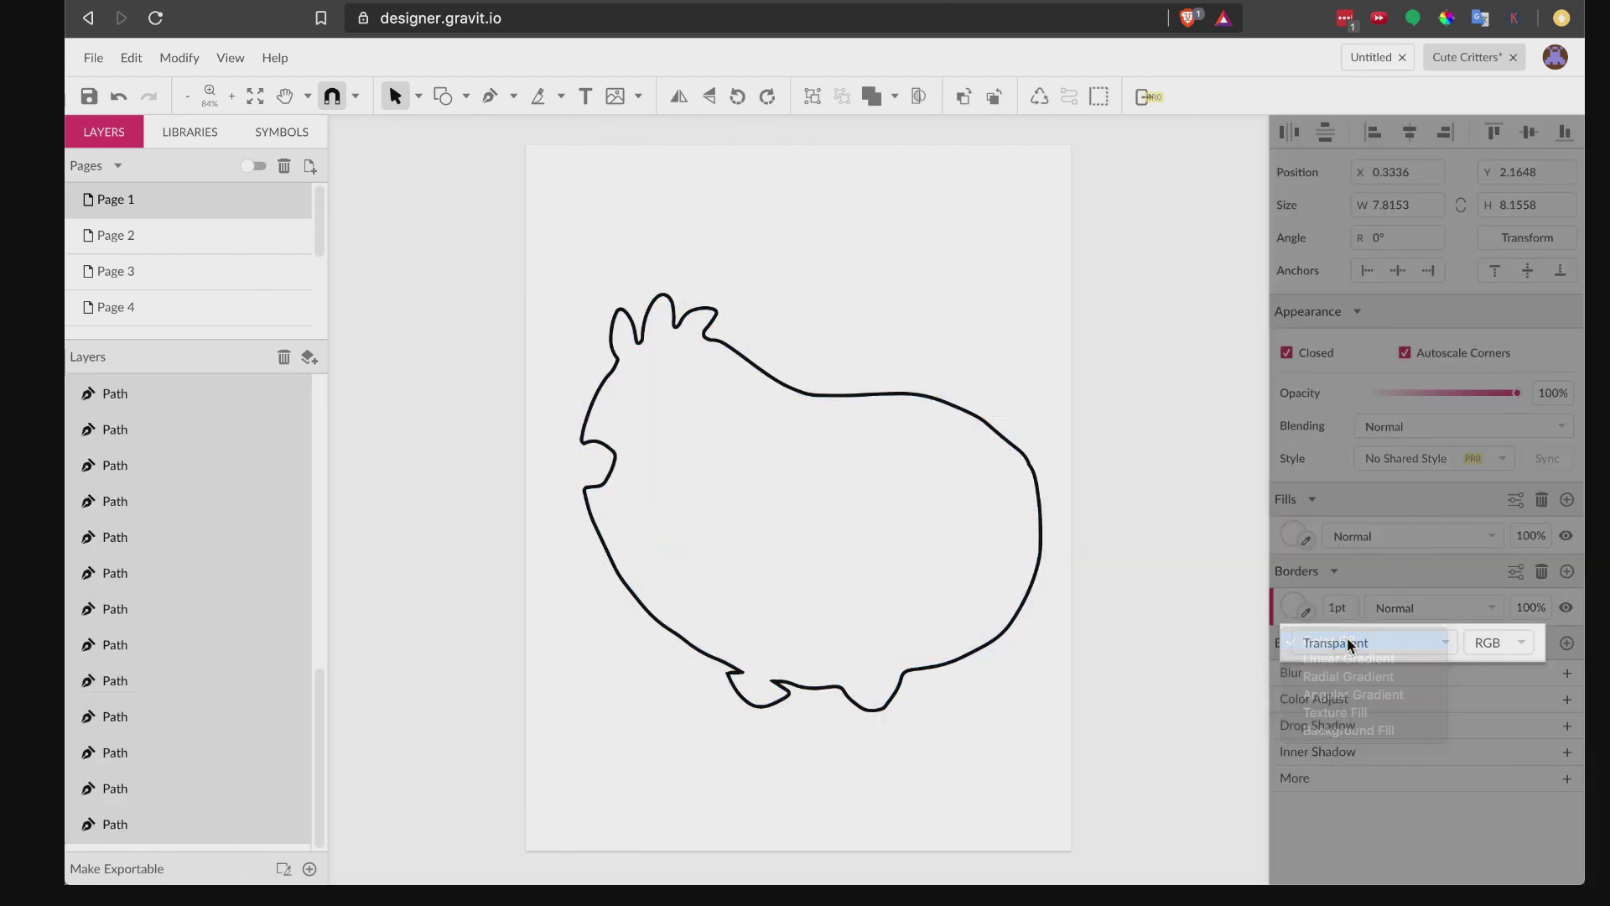
pyautogui.click(1307, 551)
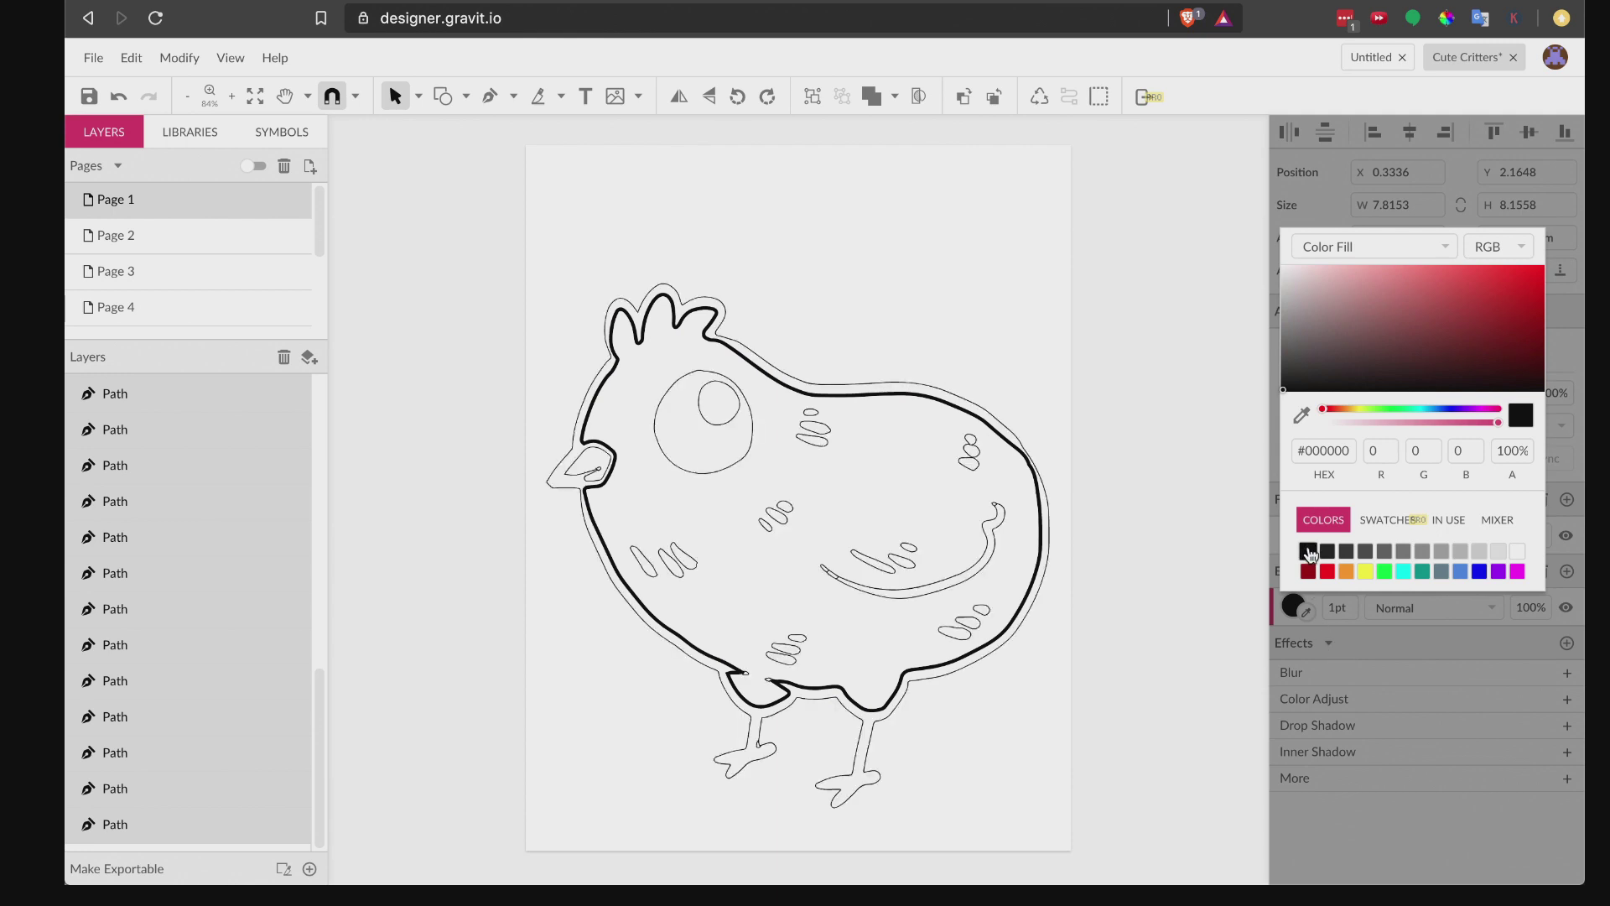
pyautogui.click(1337, 609)
pyautogui.write('4')
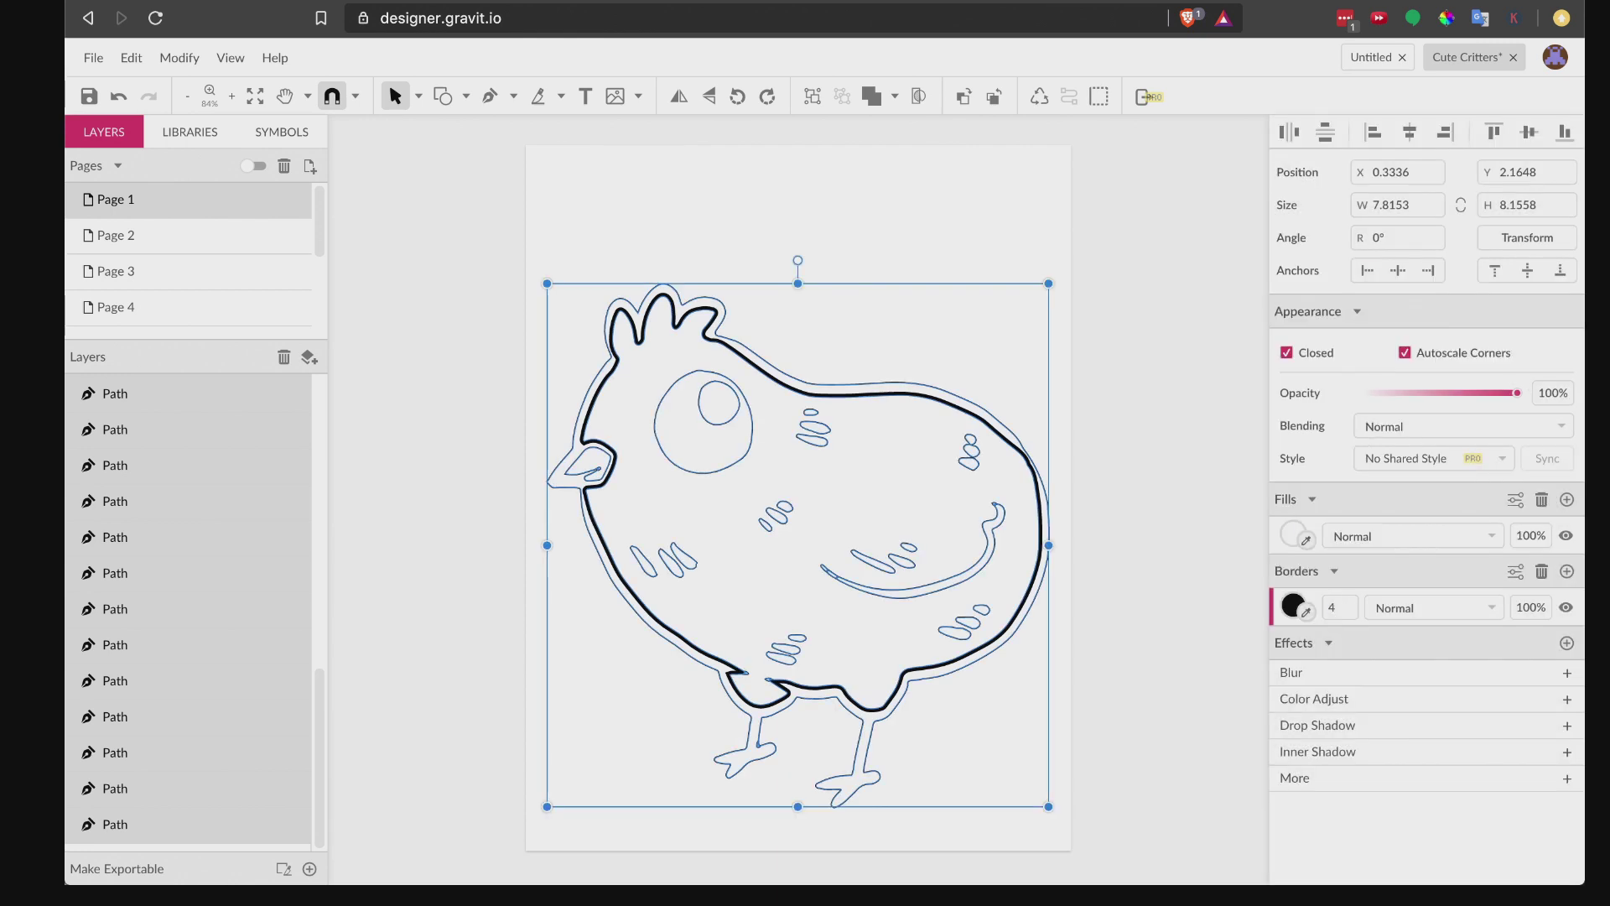
pyautogui.press('Return')
pyautogui.click(1125, 554)
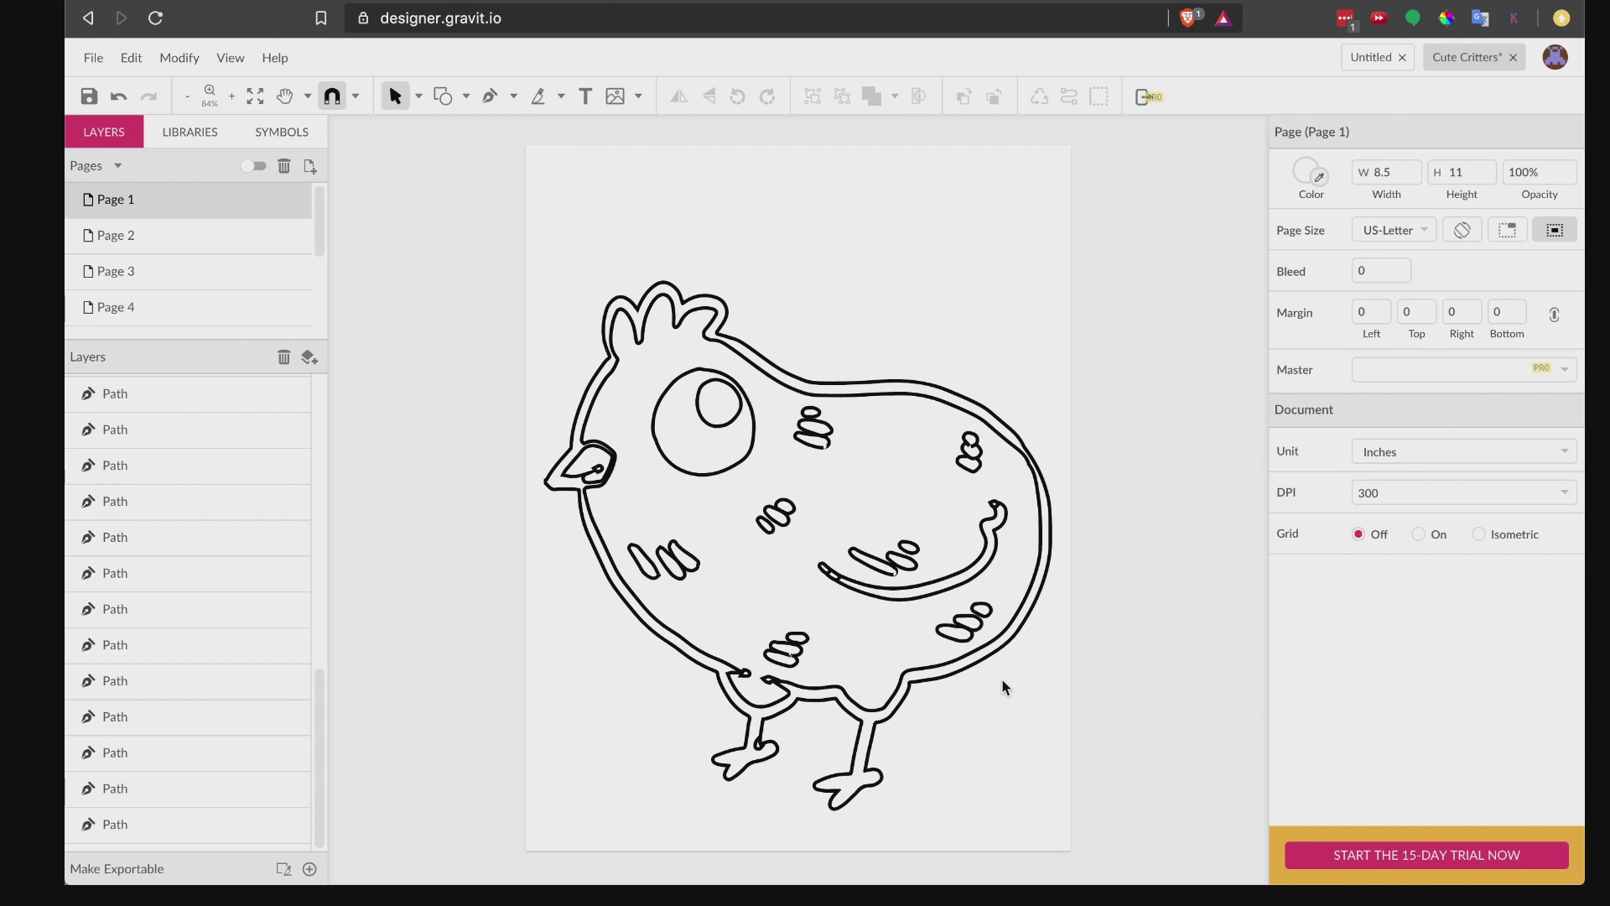
# Step: Make the chick's eye circle solid black with a 0 pt border
pyautogui.click(726, 459)
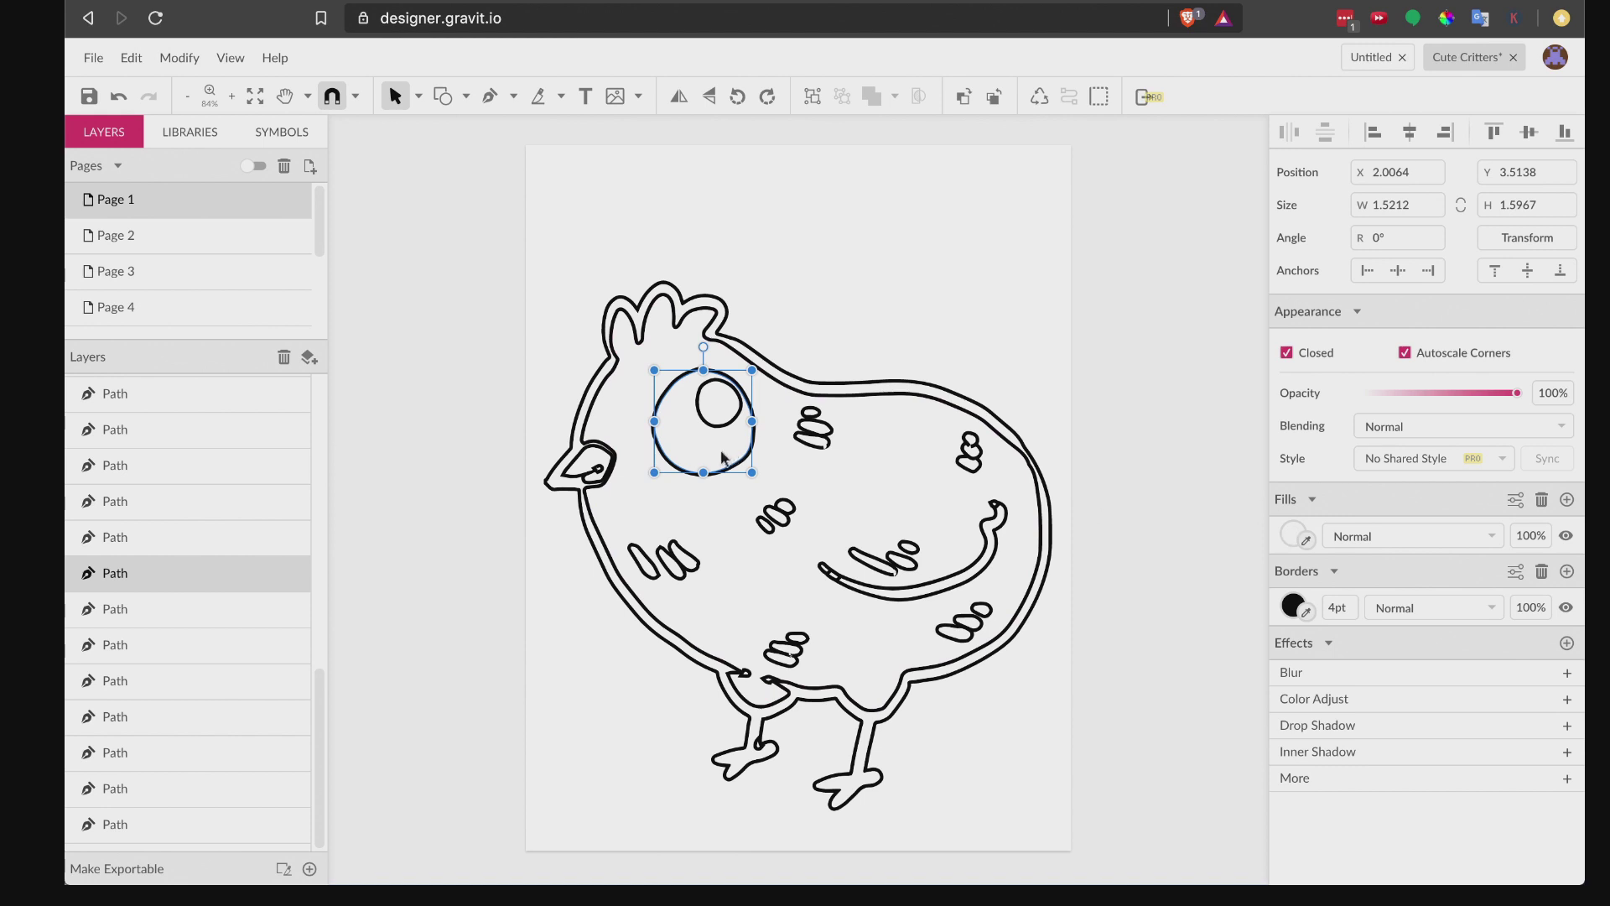
pyautogui.click(1291, 534)
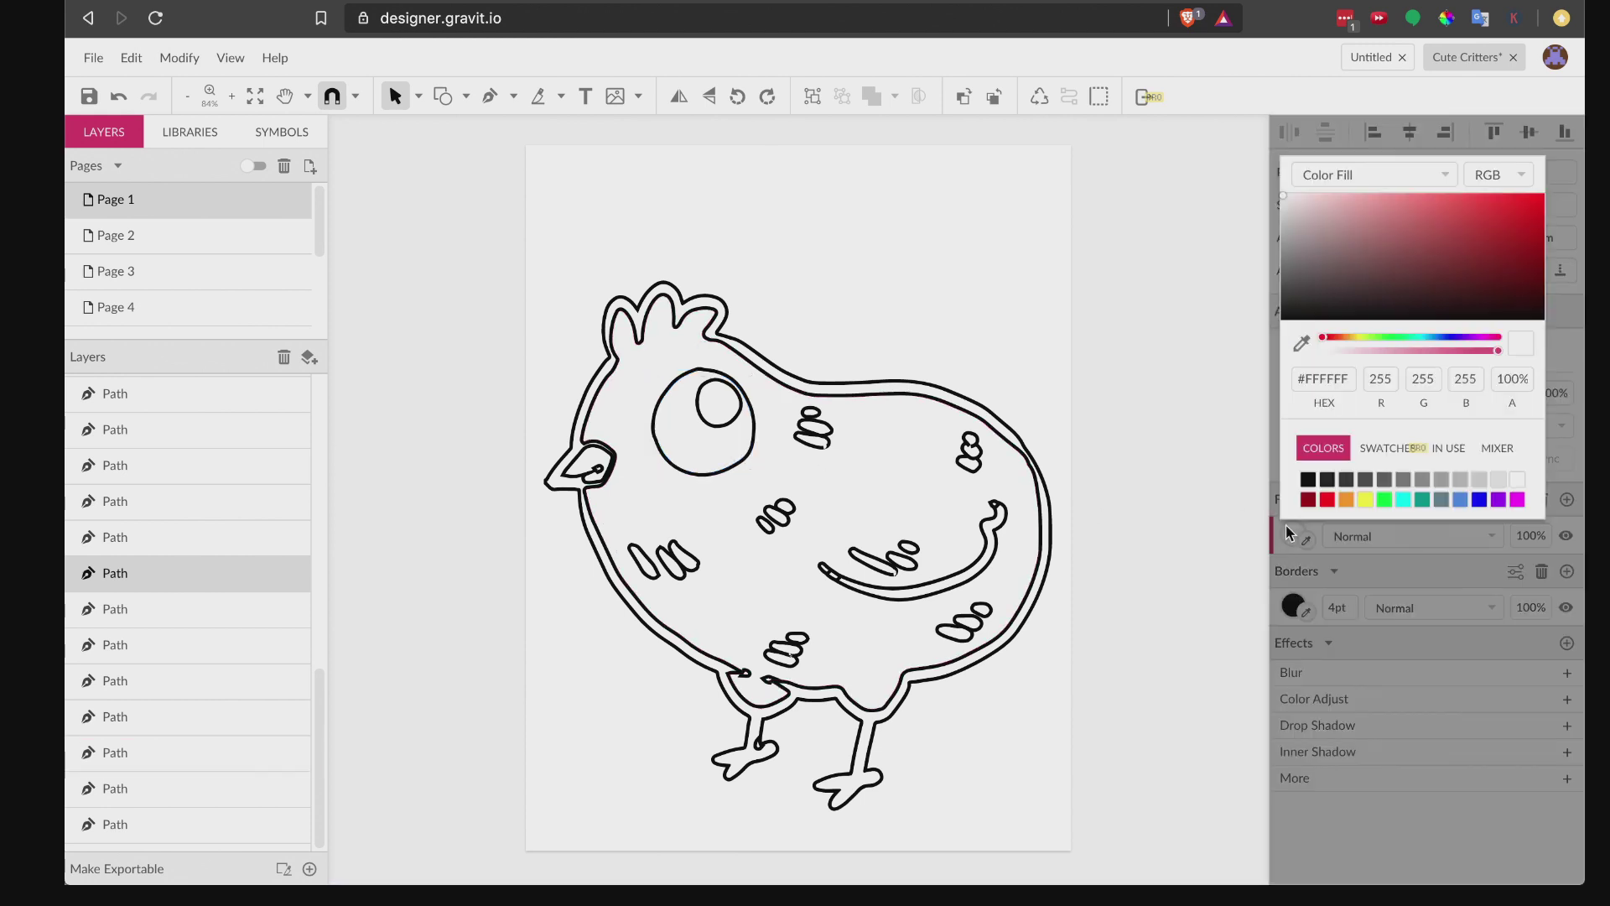
pyautogui.click(1306, 480)
pyautogui.click(1290, 610)
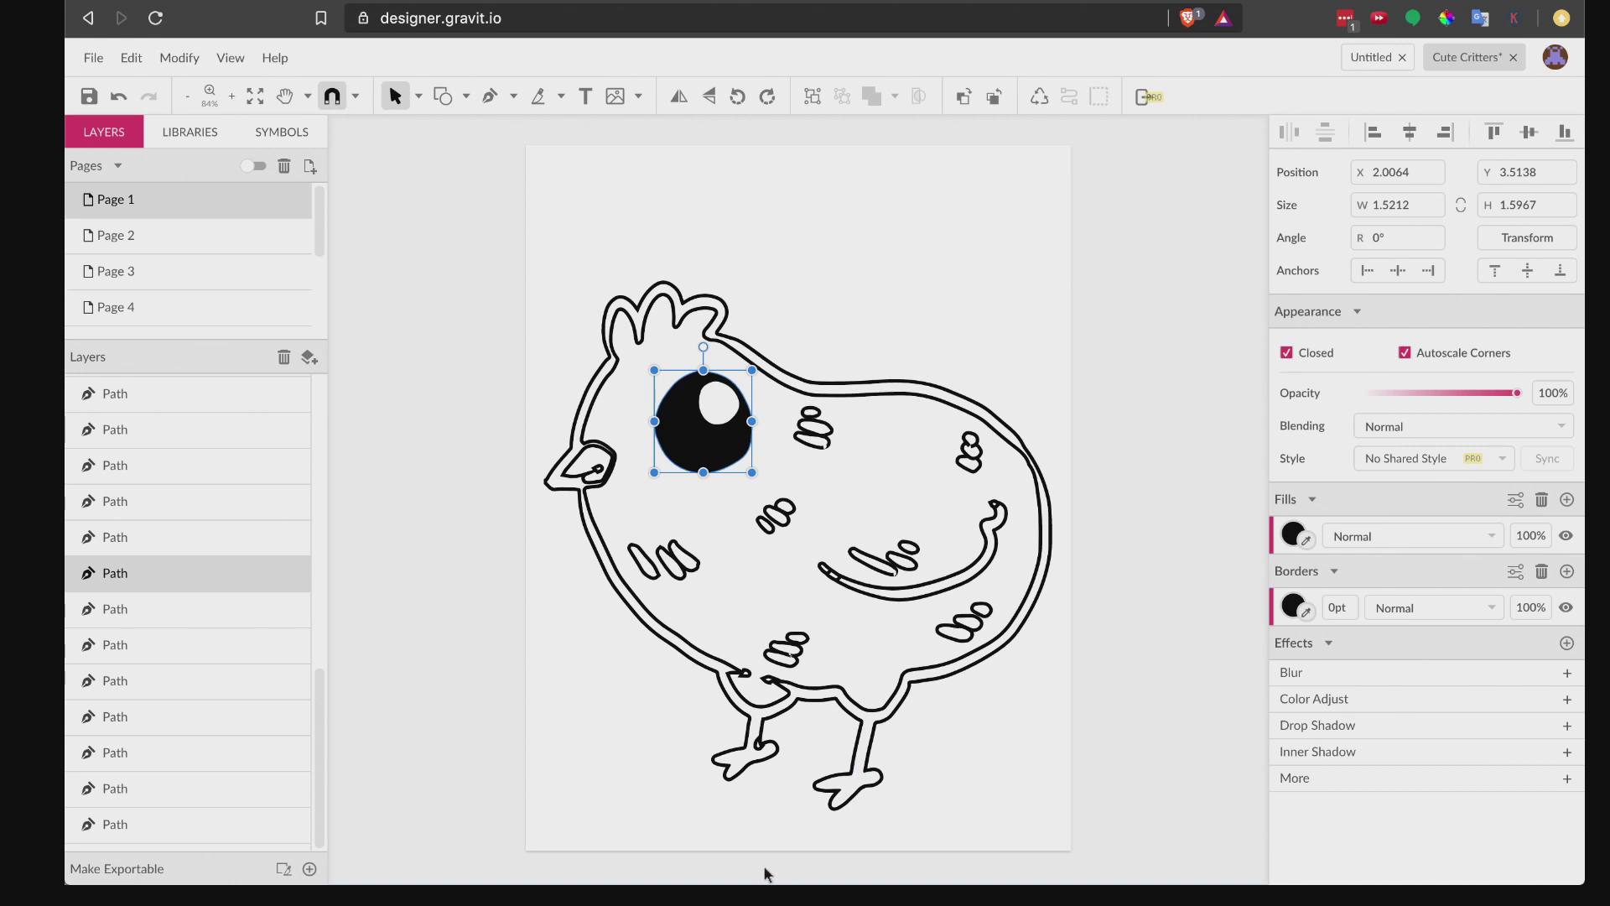
pyautogui.click(1034, 491)
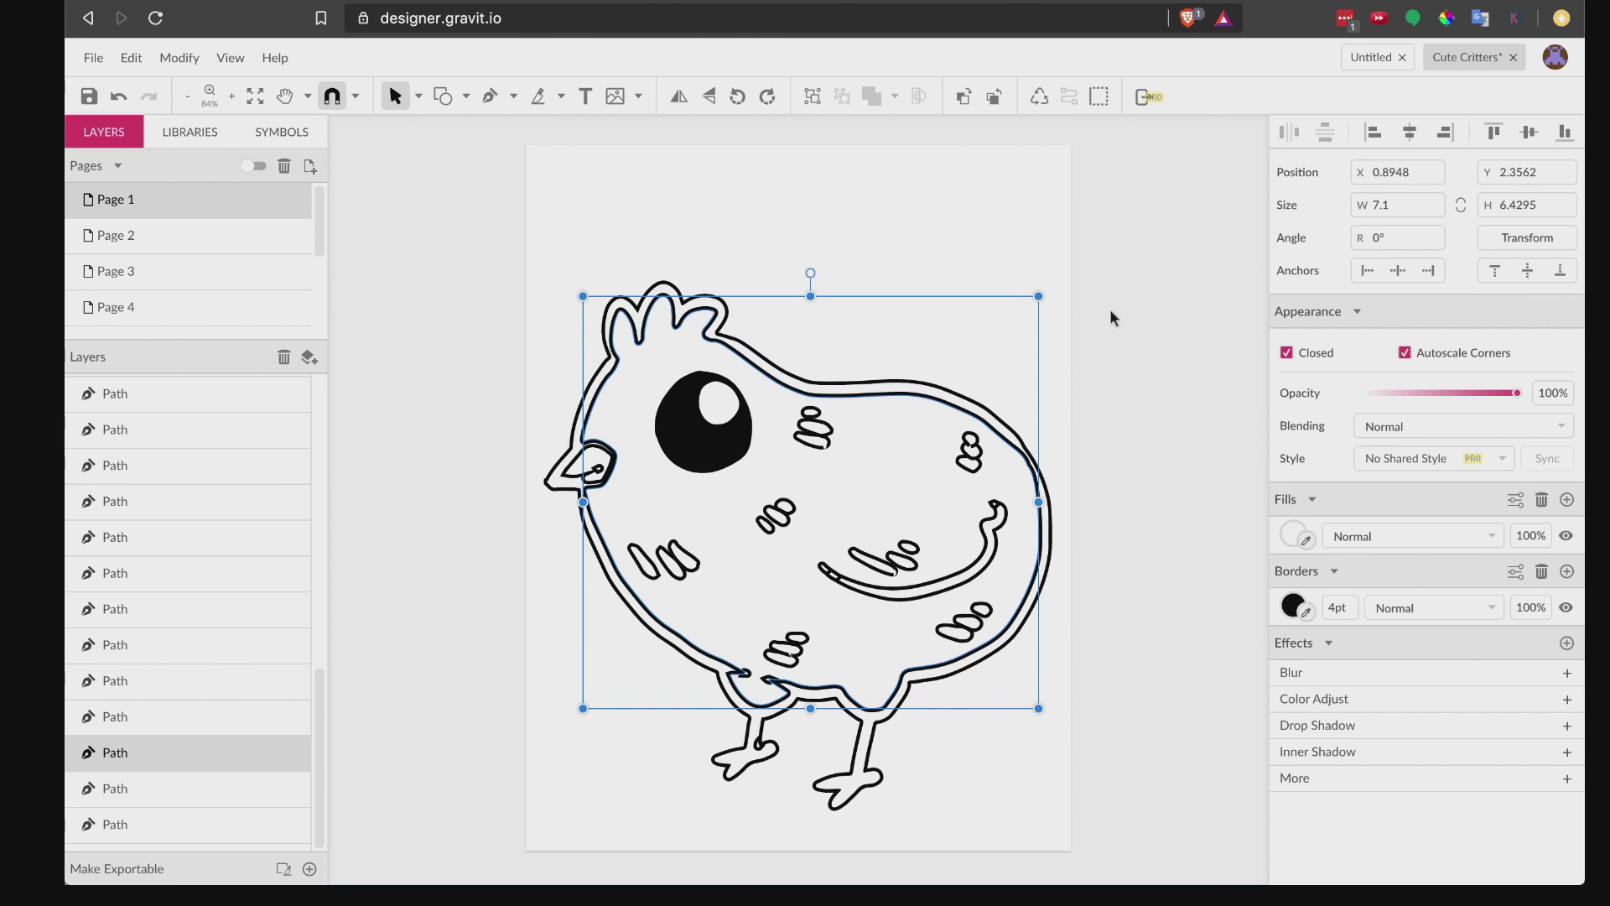
pyautogui.click(1130, 377)
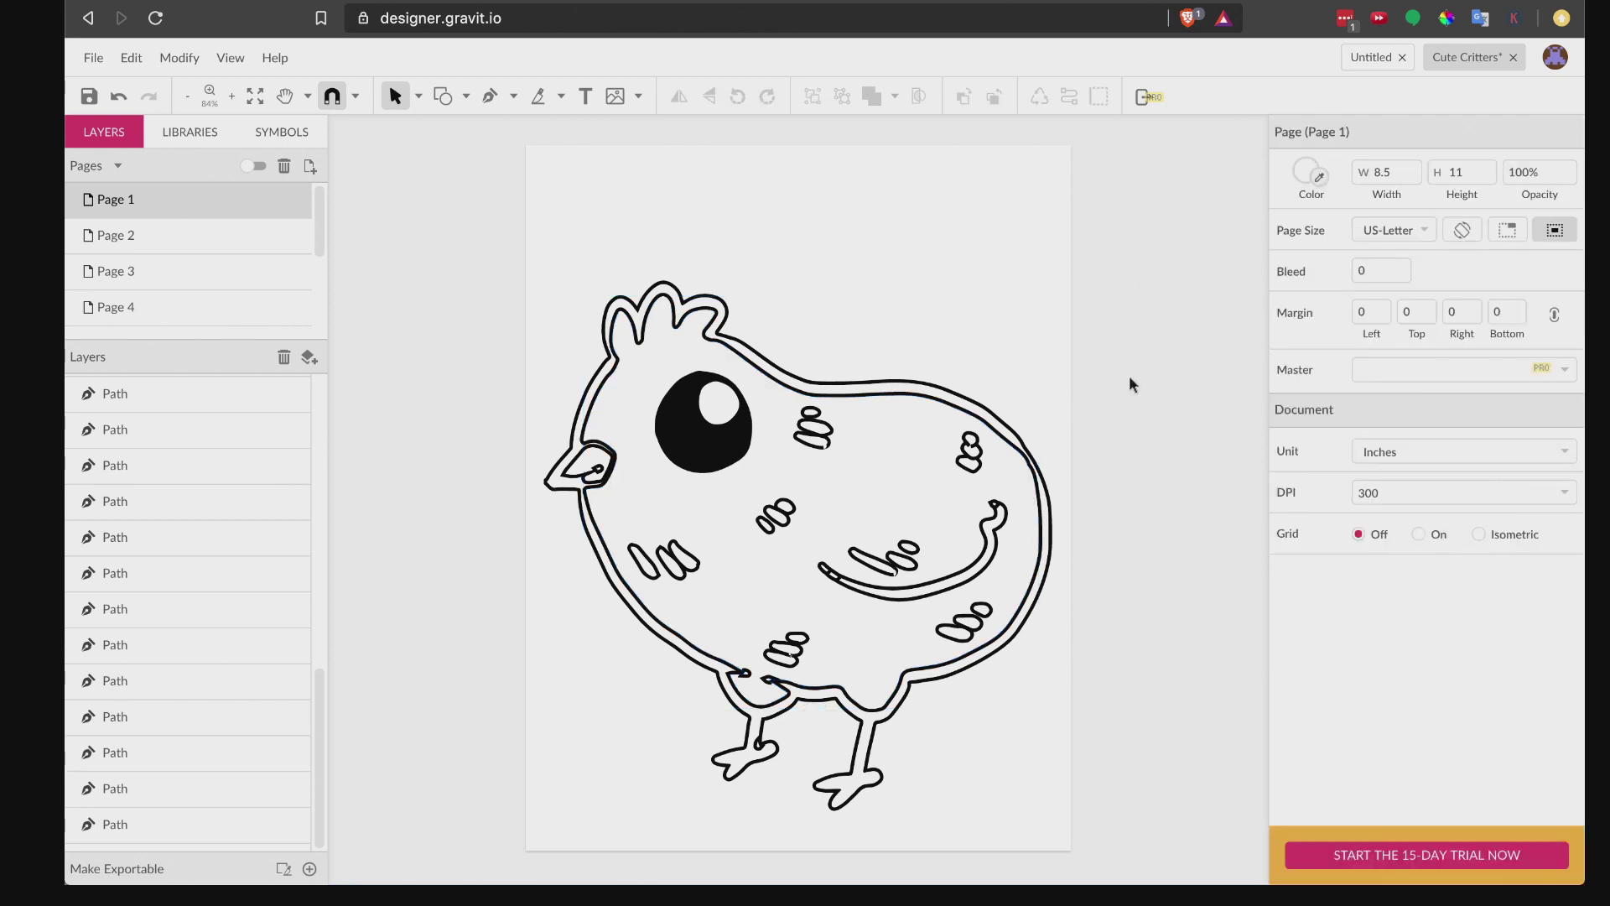
# Step: Show Page 2 on its own and select the full-colour penguin drawing
pyautogui.scroll(2, 1129, 379)
pyautogui.click(252, 166)
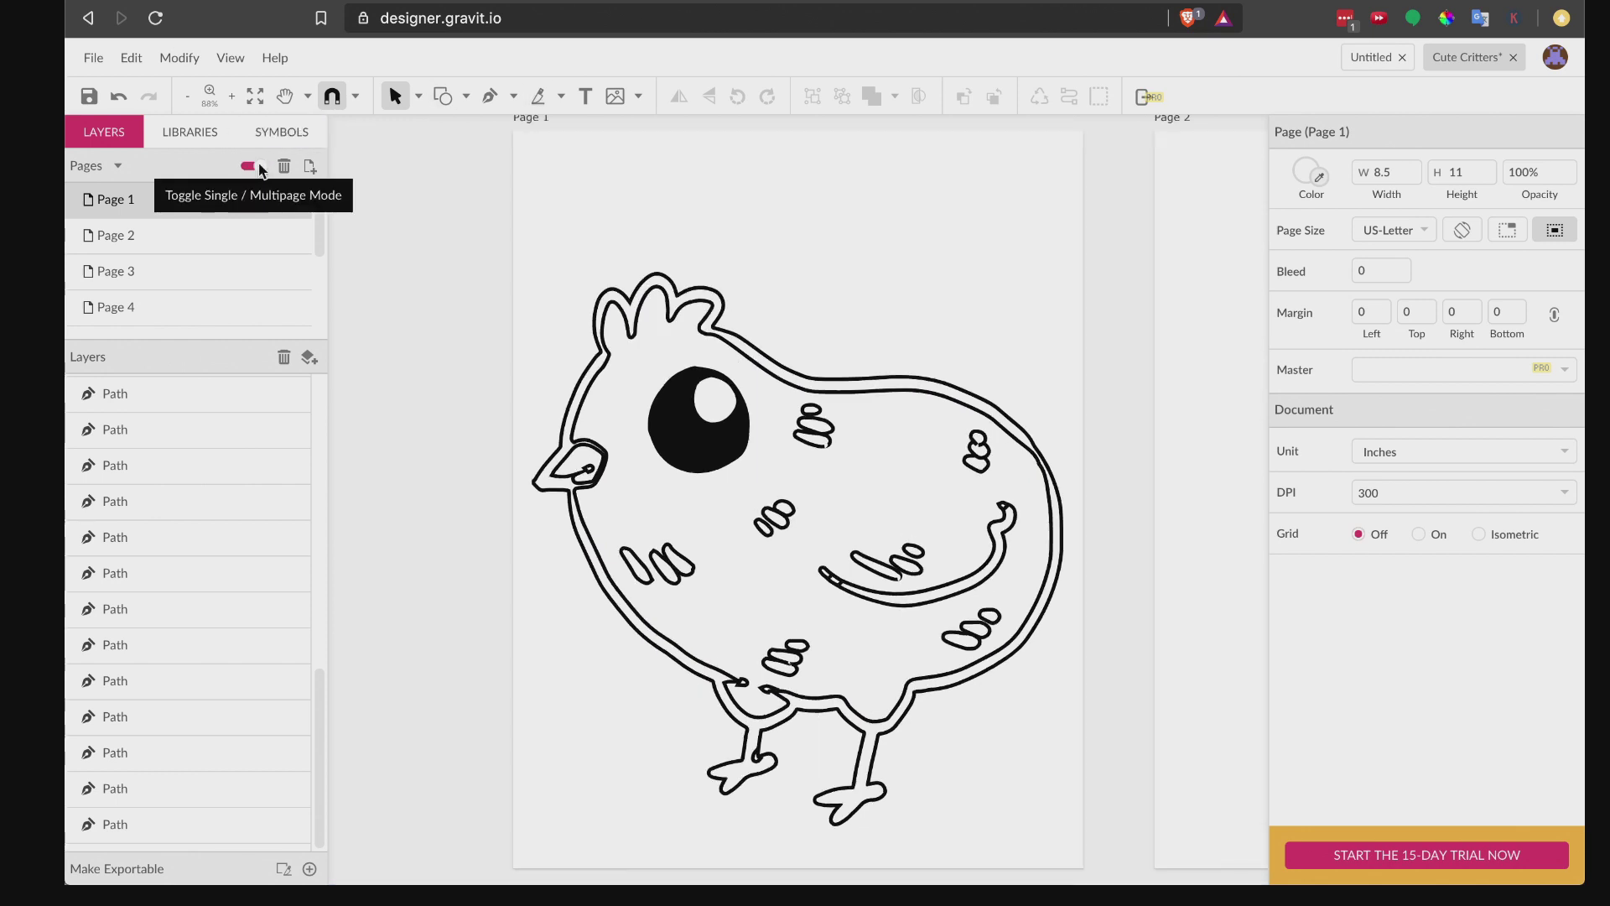
pyautogui.click(253, 97)
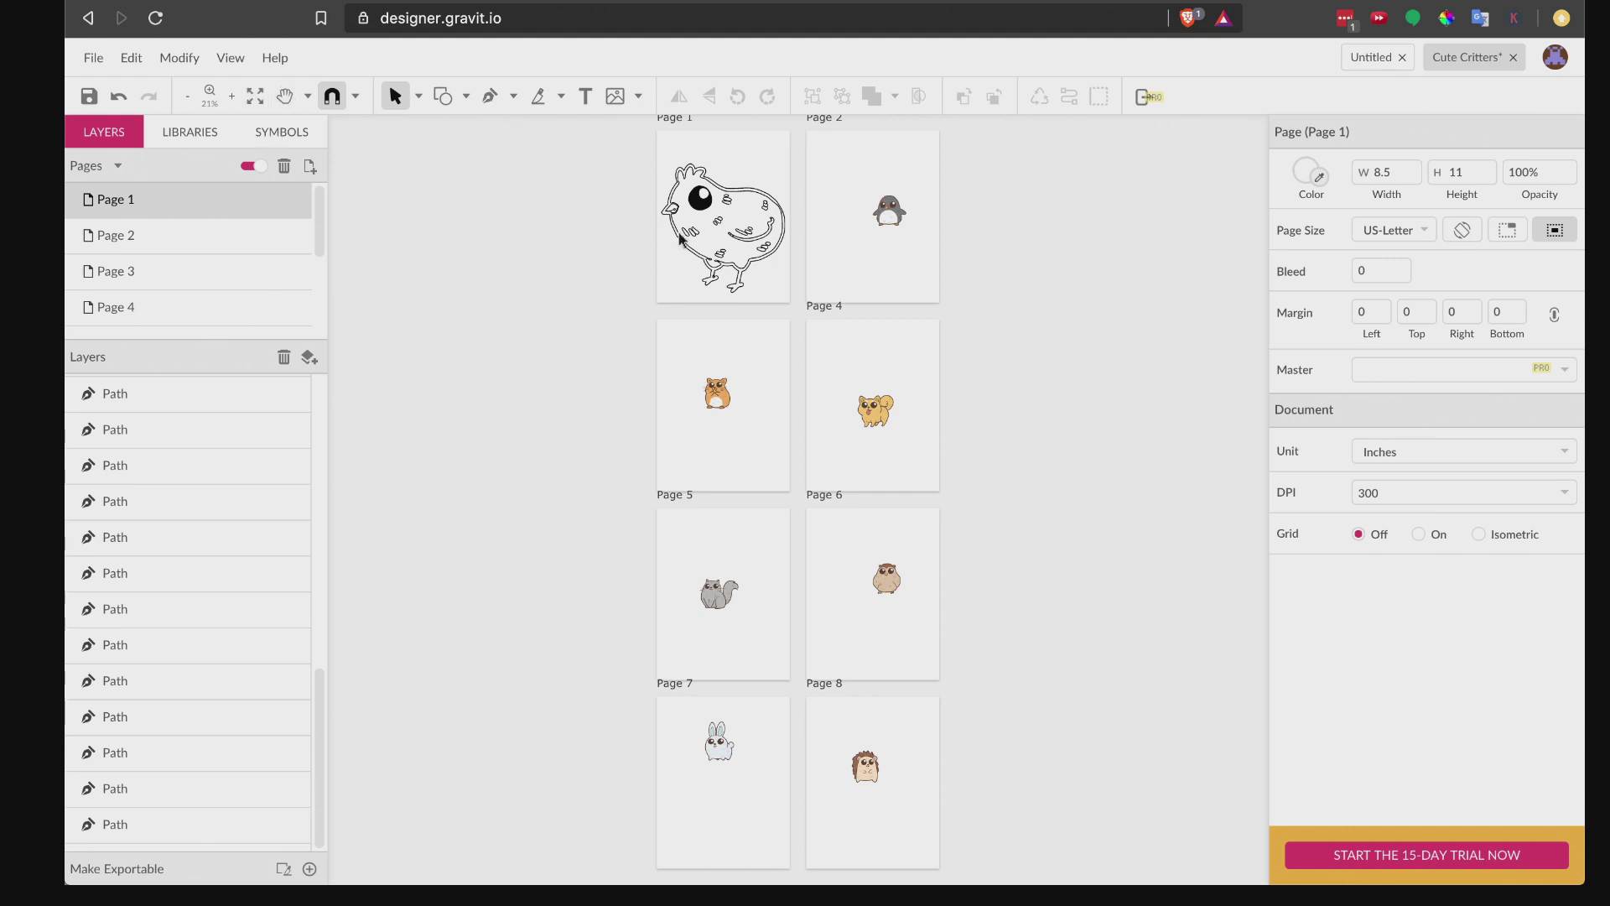
pyautogui.click(905, 235)
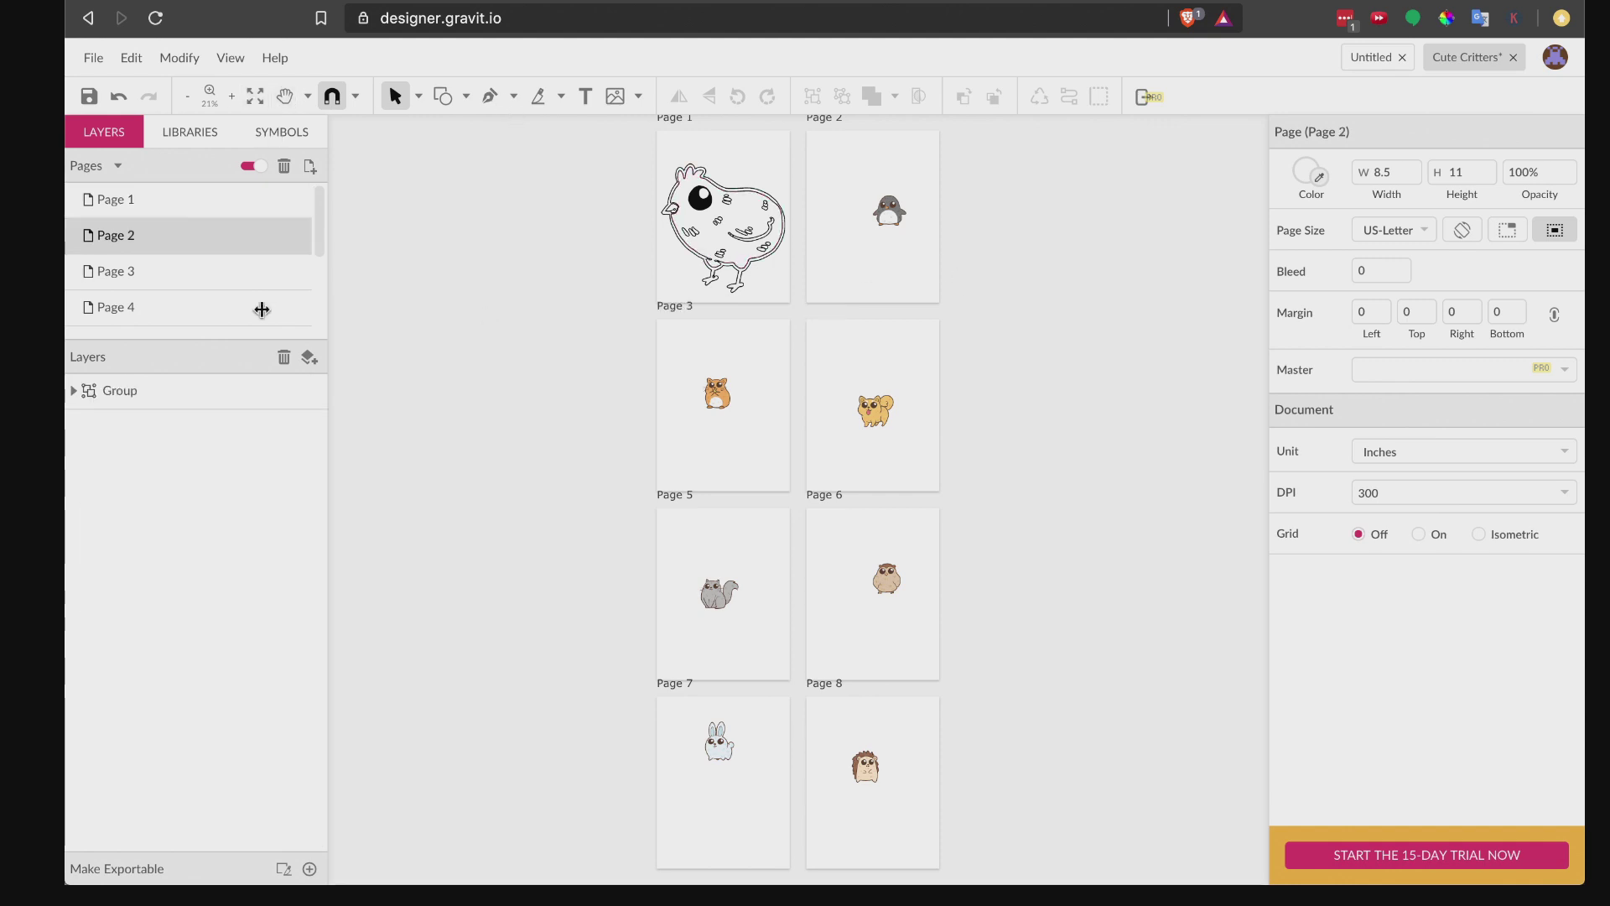
pyautogui.click(250, 166)
pyautogui.moveTo(995, 369); pyautogui.dragTo(628, 702)
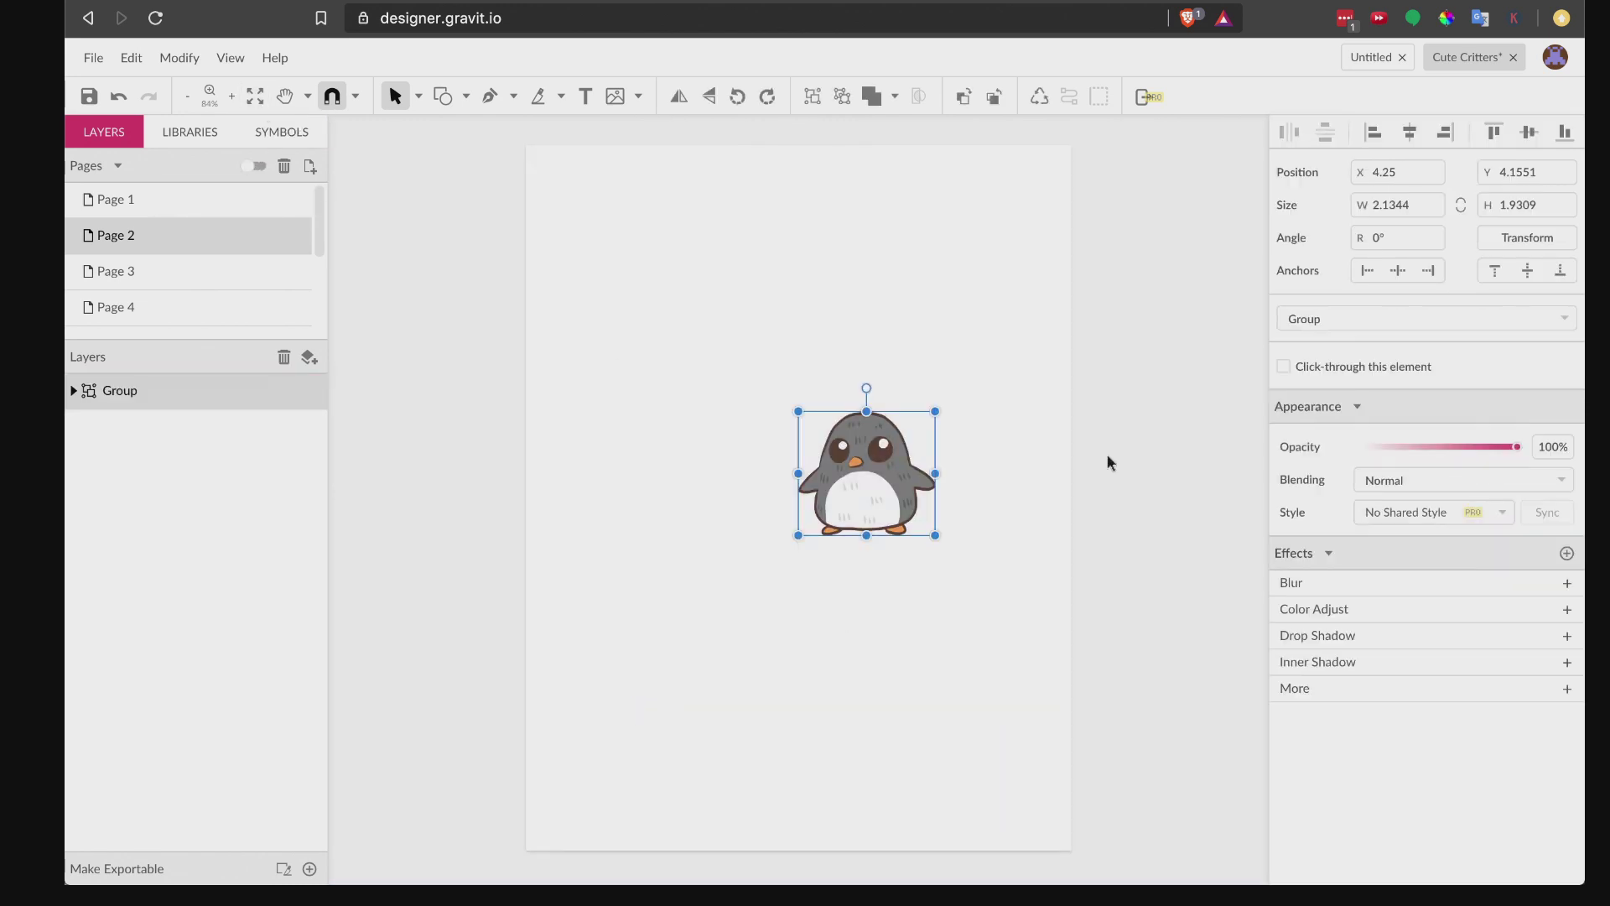
# Step: Ungroup the penguin and give its paths a white fill and a solid black 1 pt outline
pyautogui.click(841, 98)
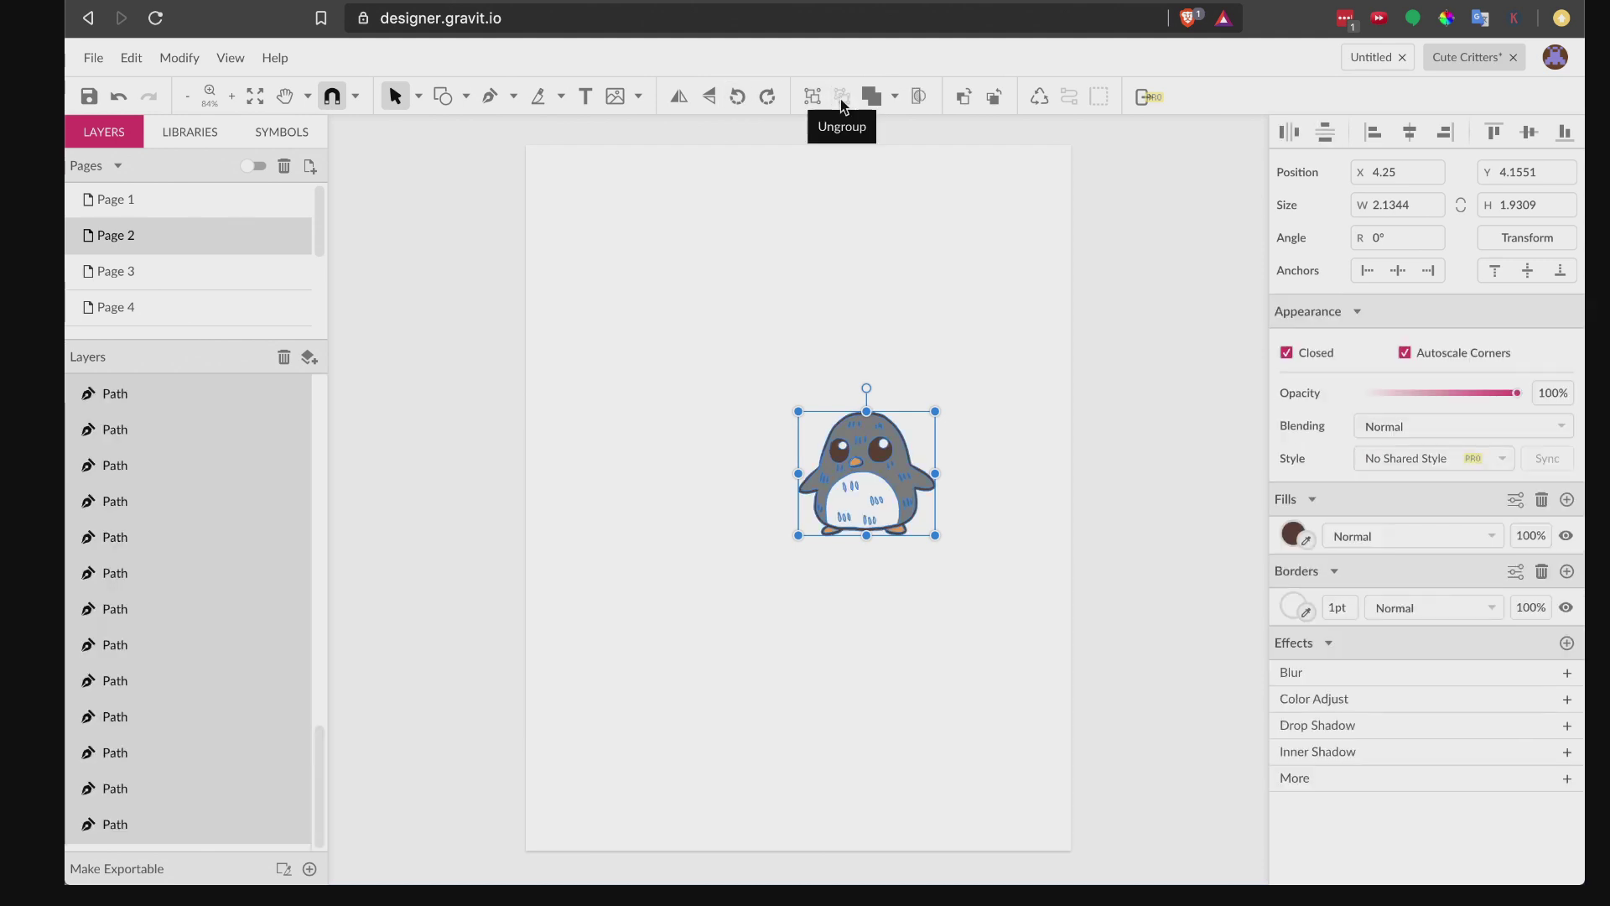
pyautogui.click(1292, 535)
pyautogui.click(1522, 485)
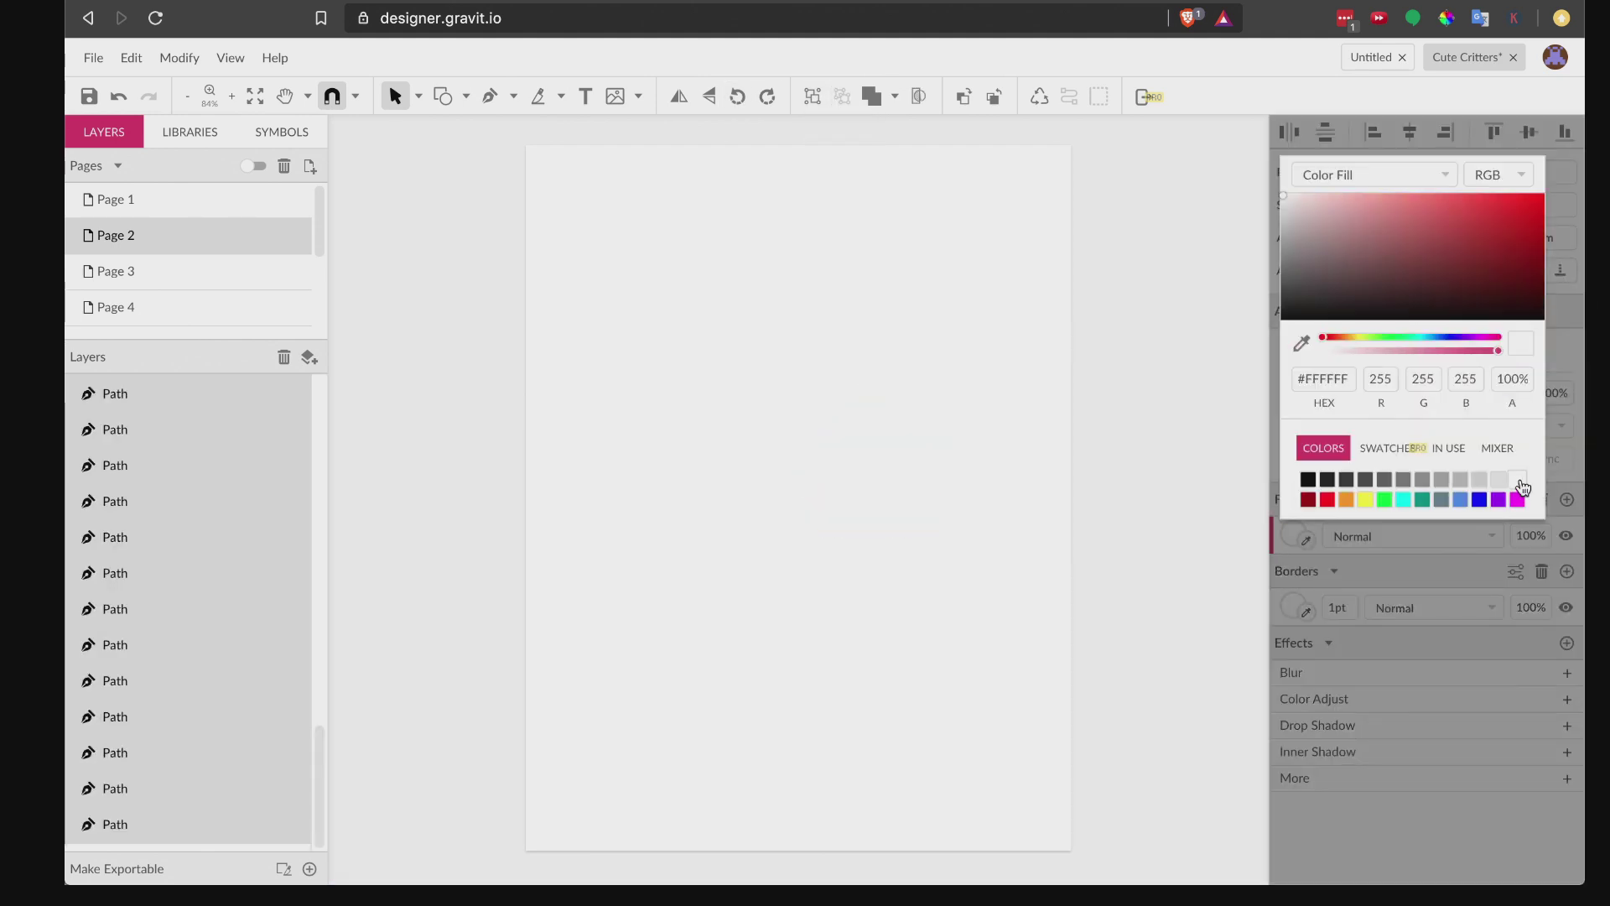
pyautogui.click(1290, 606)
pyautogui.click(1289, 606)
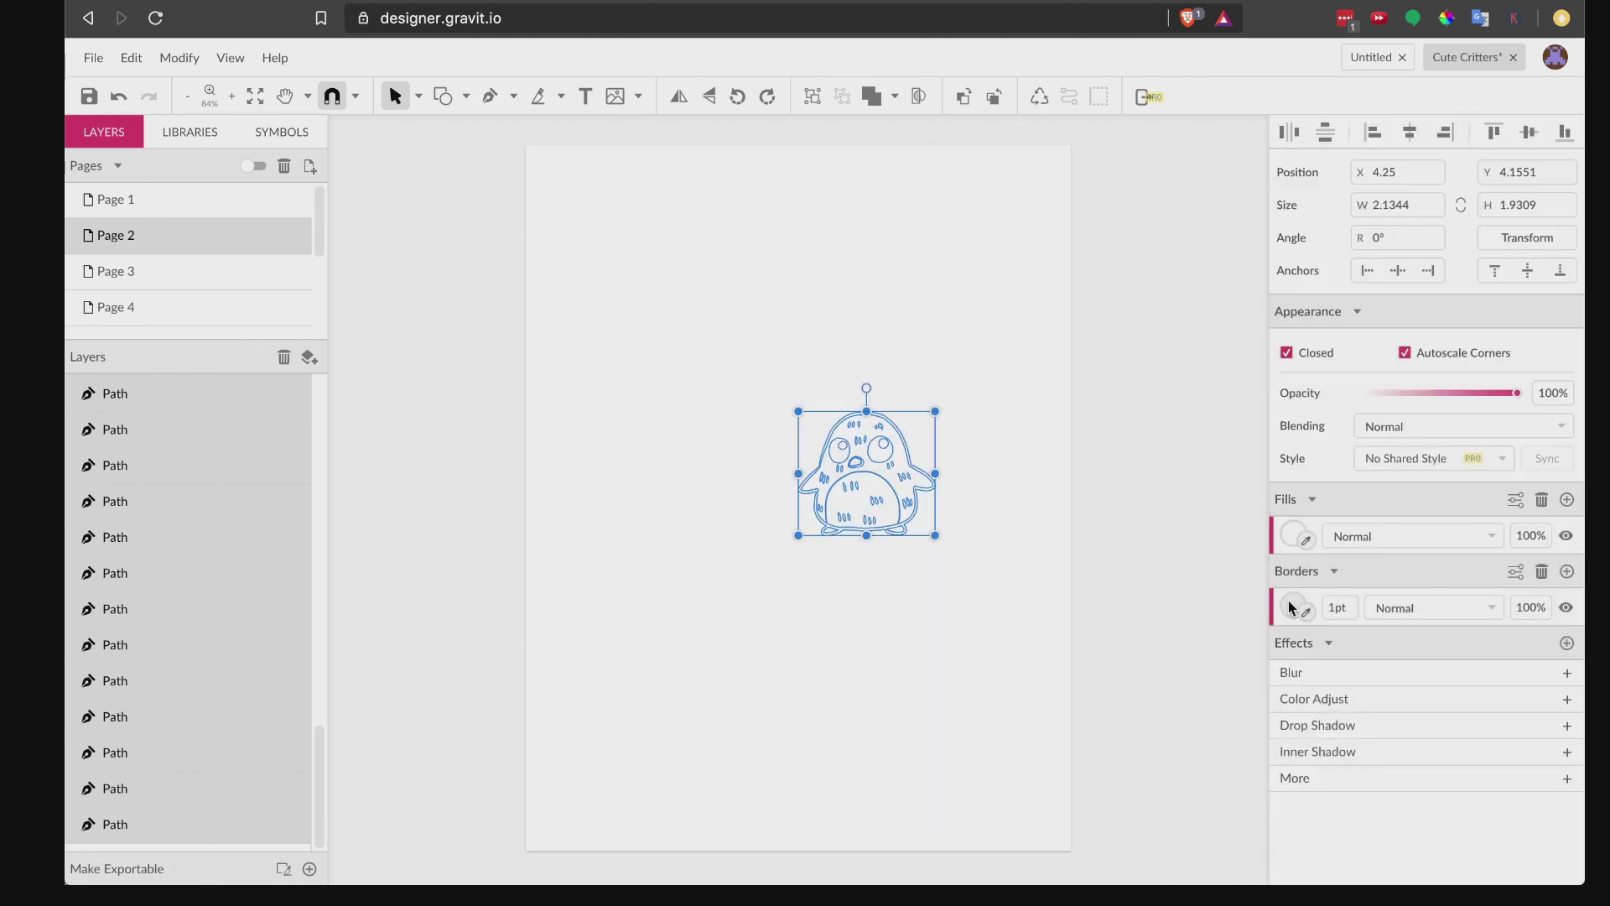
pyautogui.click(1345, 633)
pyautogui.click(1350, 642)
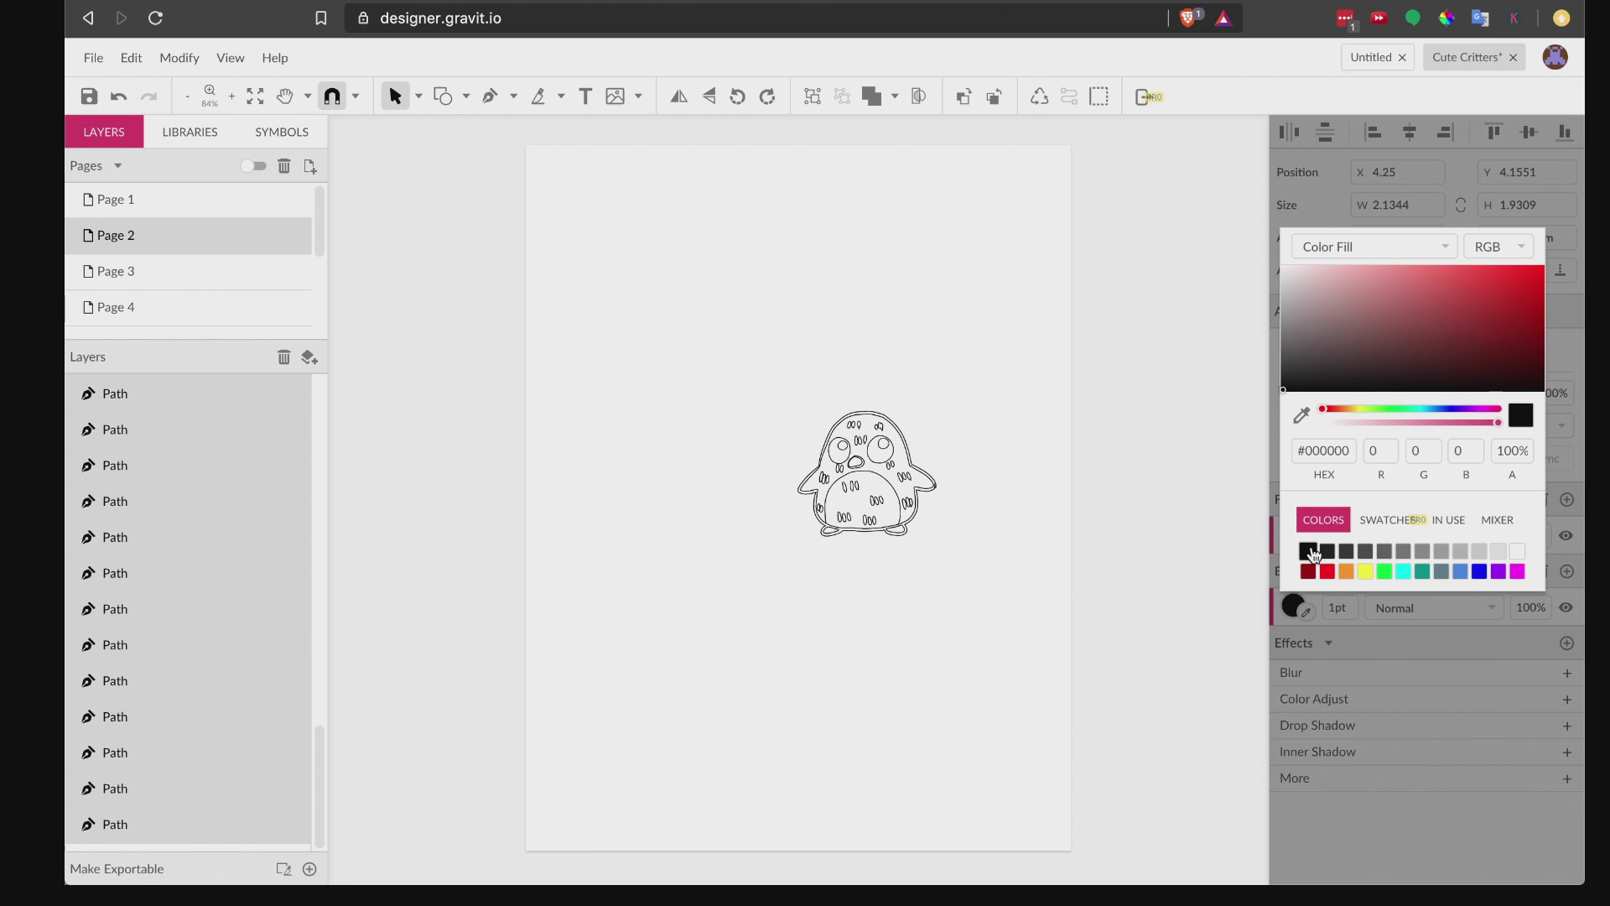
pyautogui.click(1340, 609)
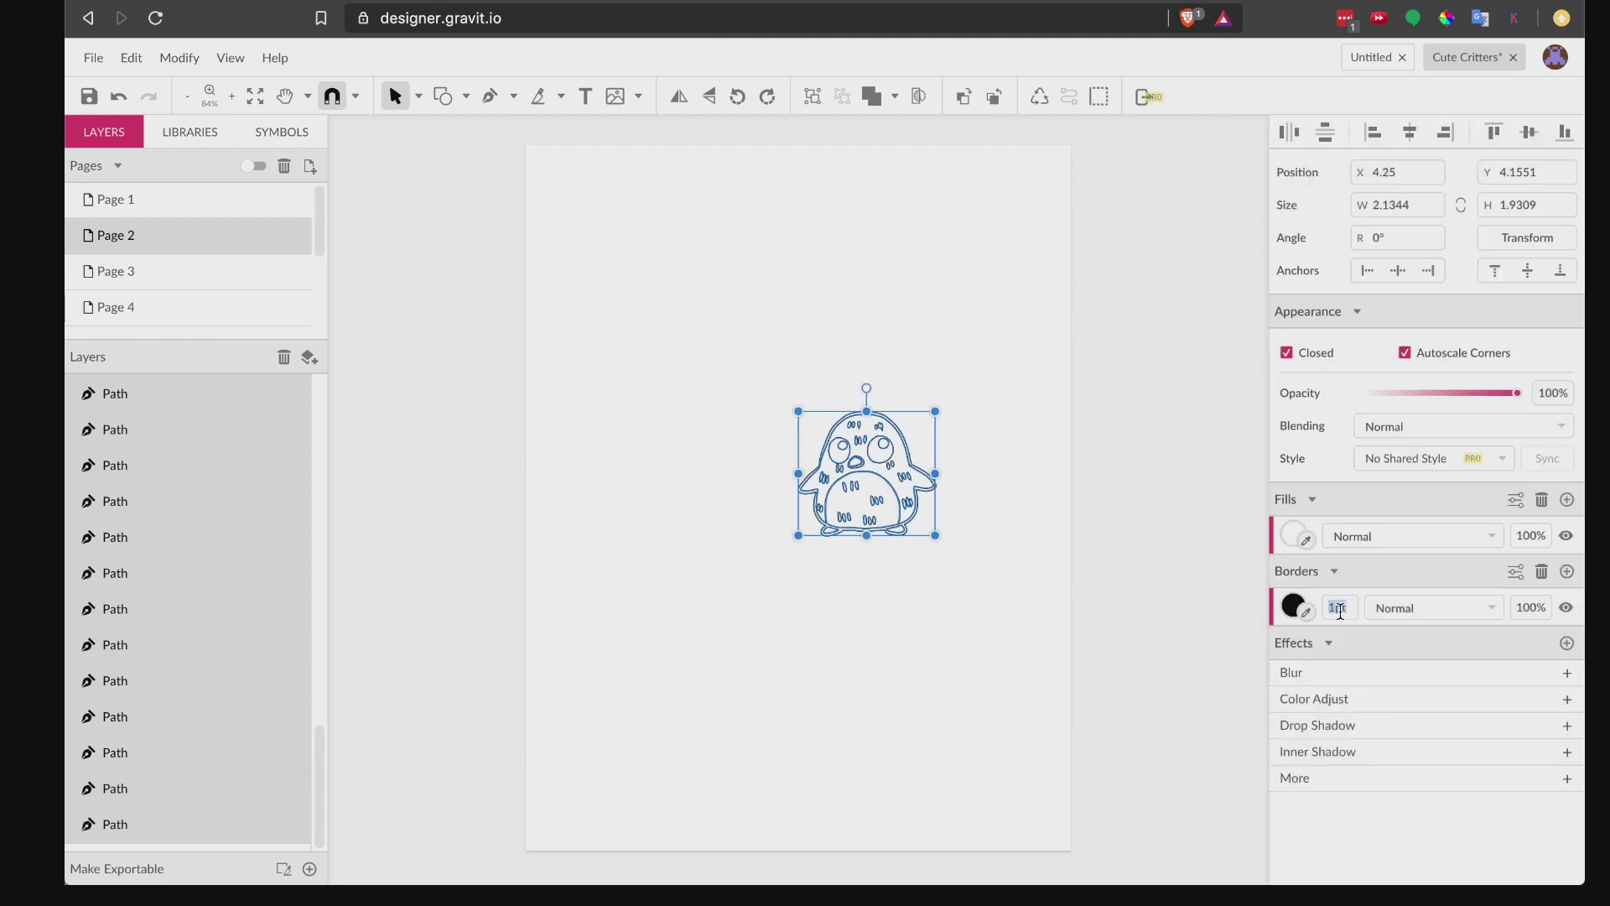
pyautogui.click(683, 668)
# Step: Enlarge the penguin proportionally until it fills most of Page 2
pyautogui.click(839, 516)
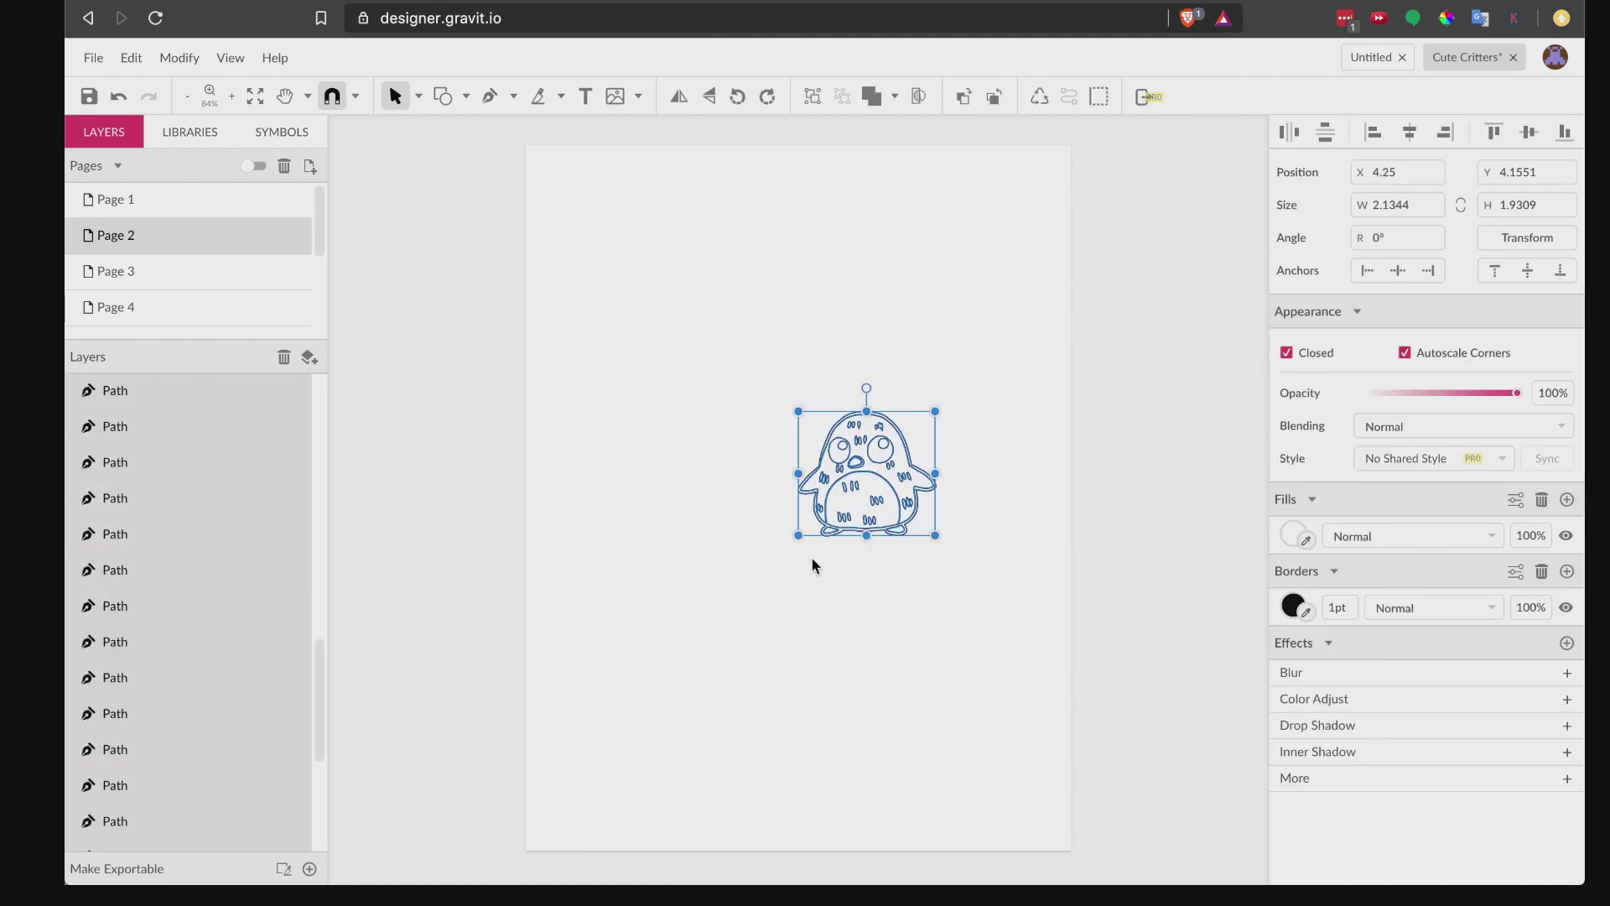
pyautogui.moveTo(799, 537); pyautogui.dragTo(567, 744)
pyautogui.moveTo(935, 412); pyautogui.dragTo(1055, 301)
pyautogui.click(694, 241)
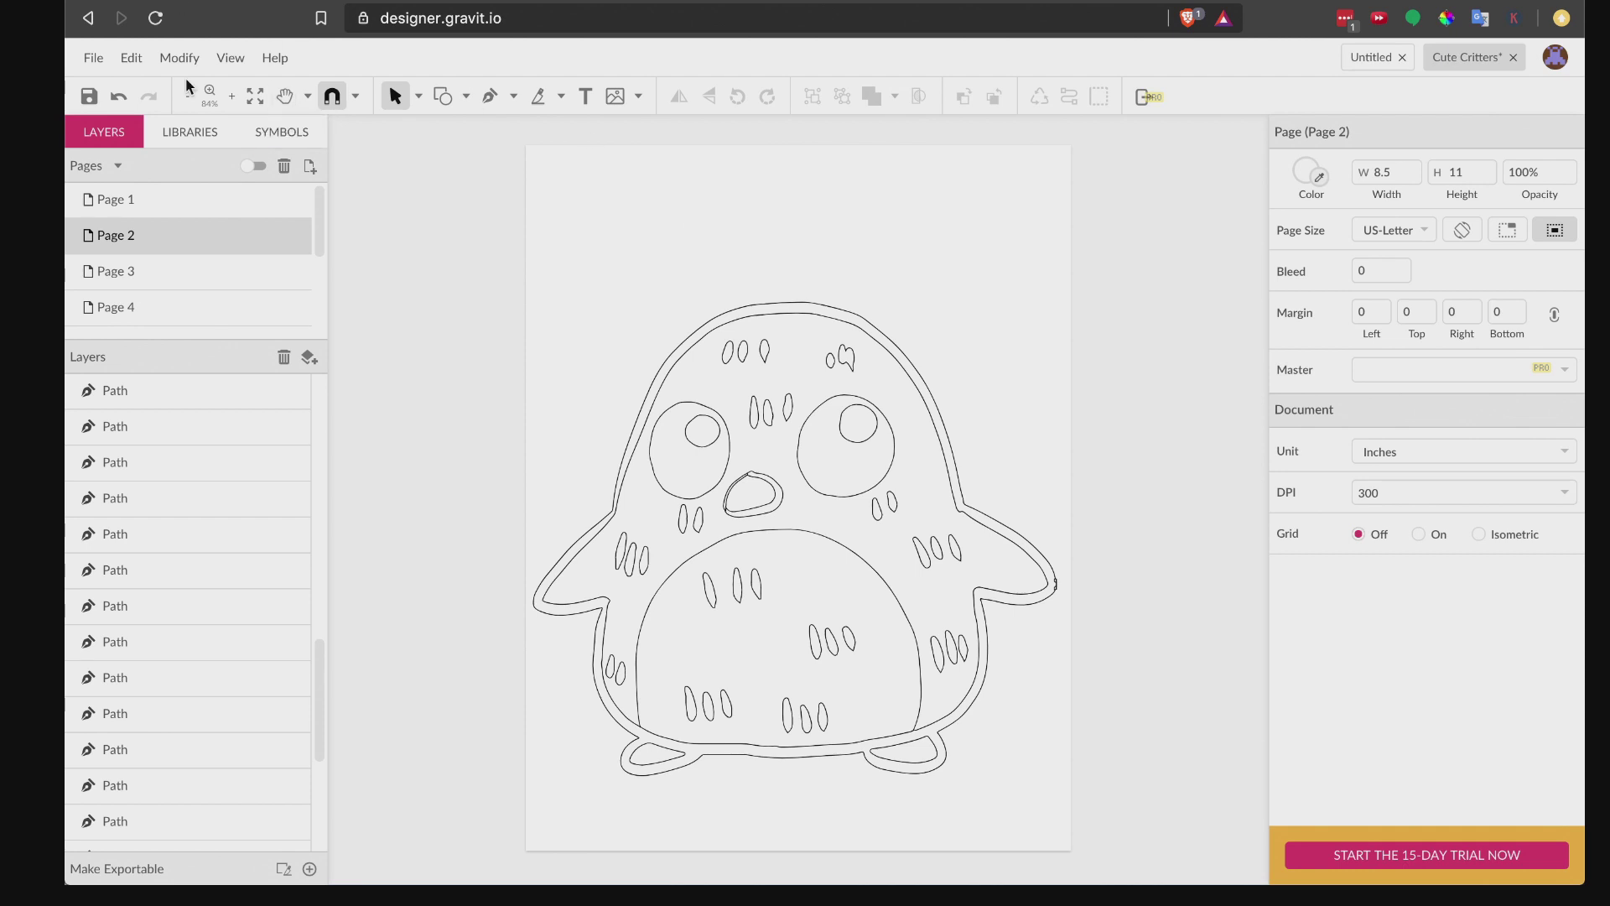
# Step: Trim Page 1 to the chick drawing and display all eight pages side by side
pyautogui.click(239, 209)
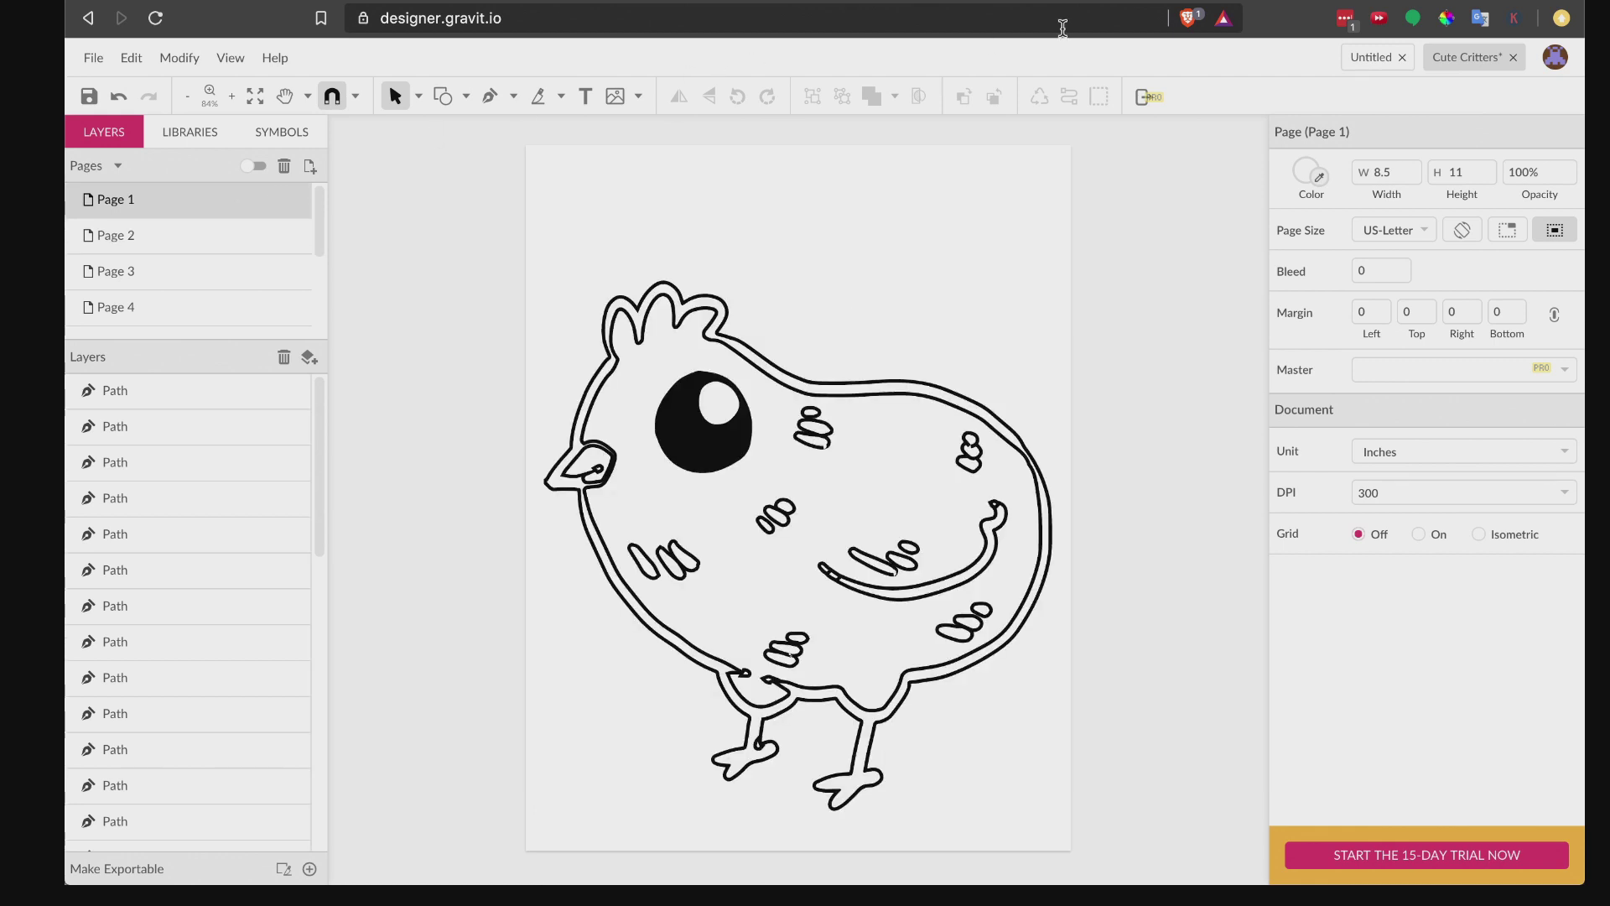
pyautogui.click(1499, 234)
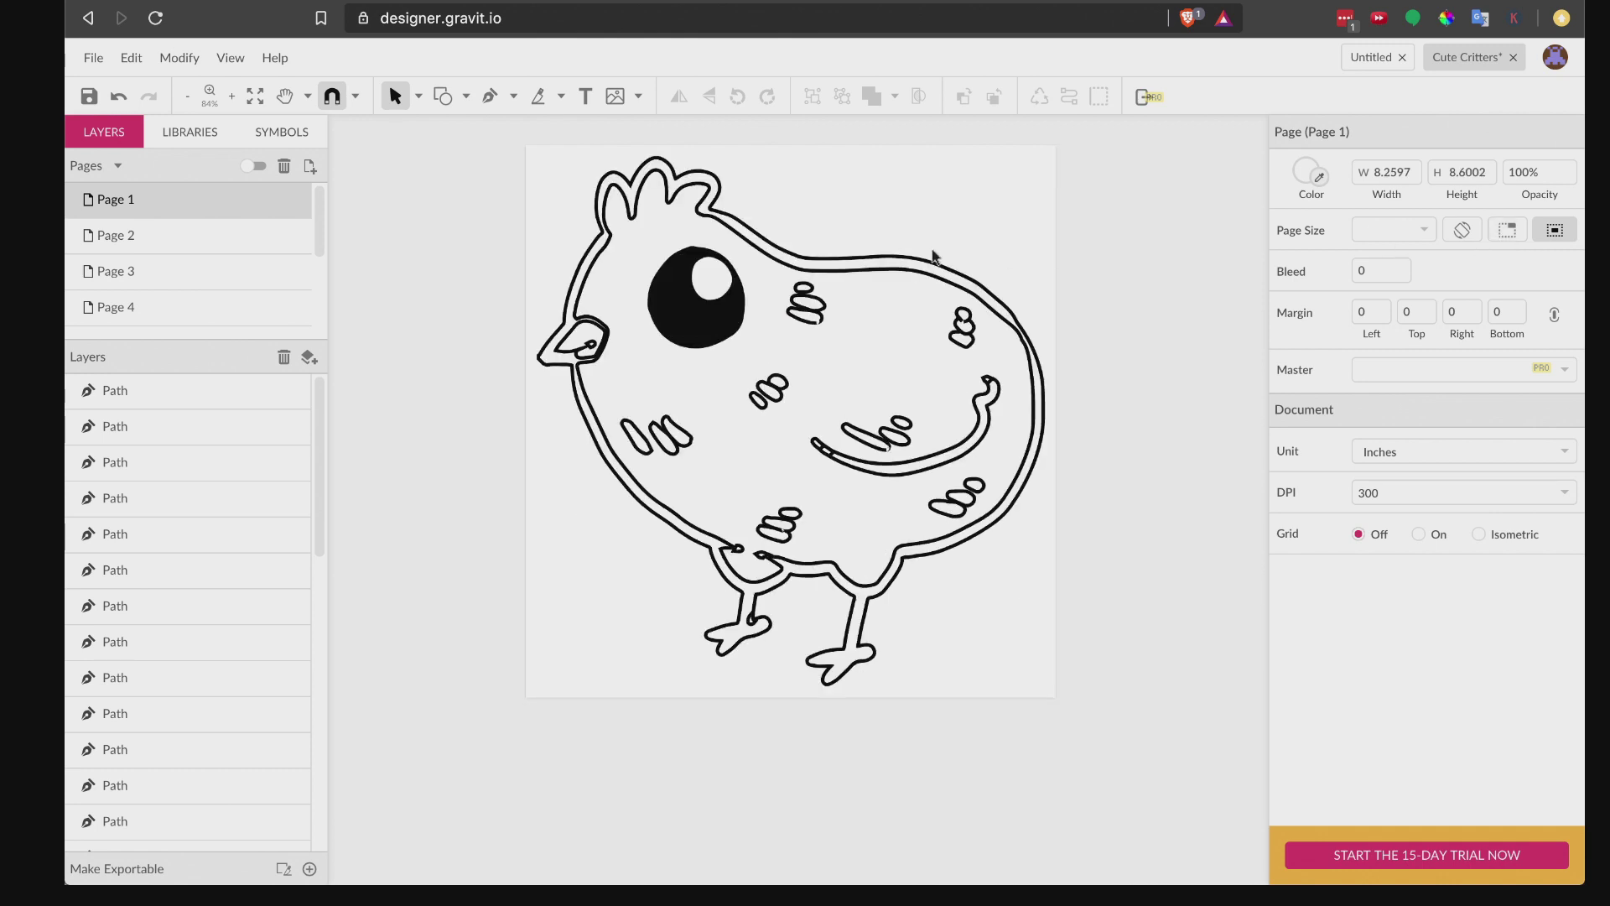
pyautogui.click(256, 97)
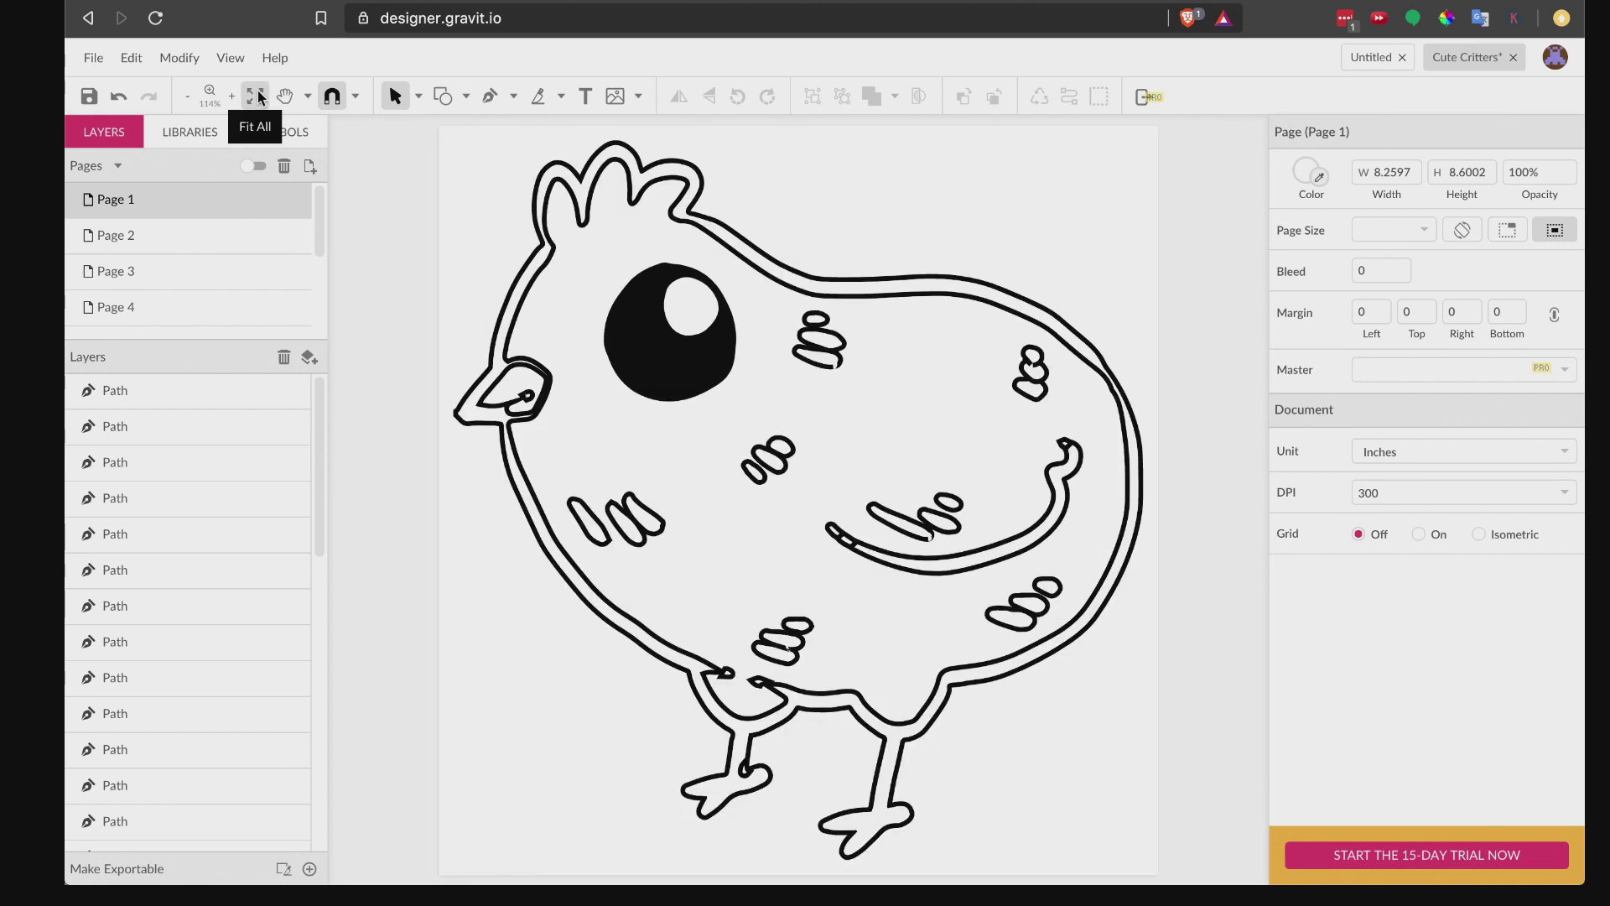
pyautogui.click(260, 172)
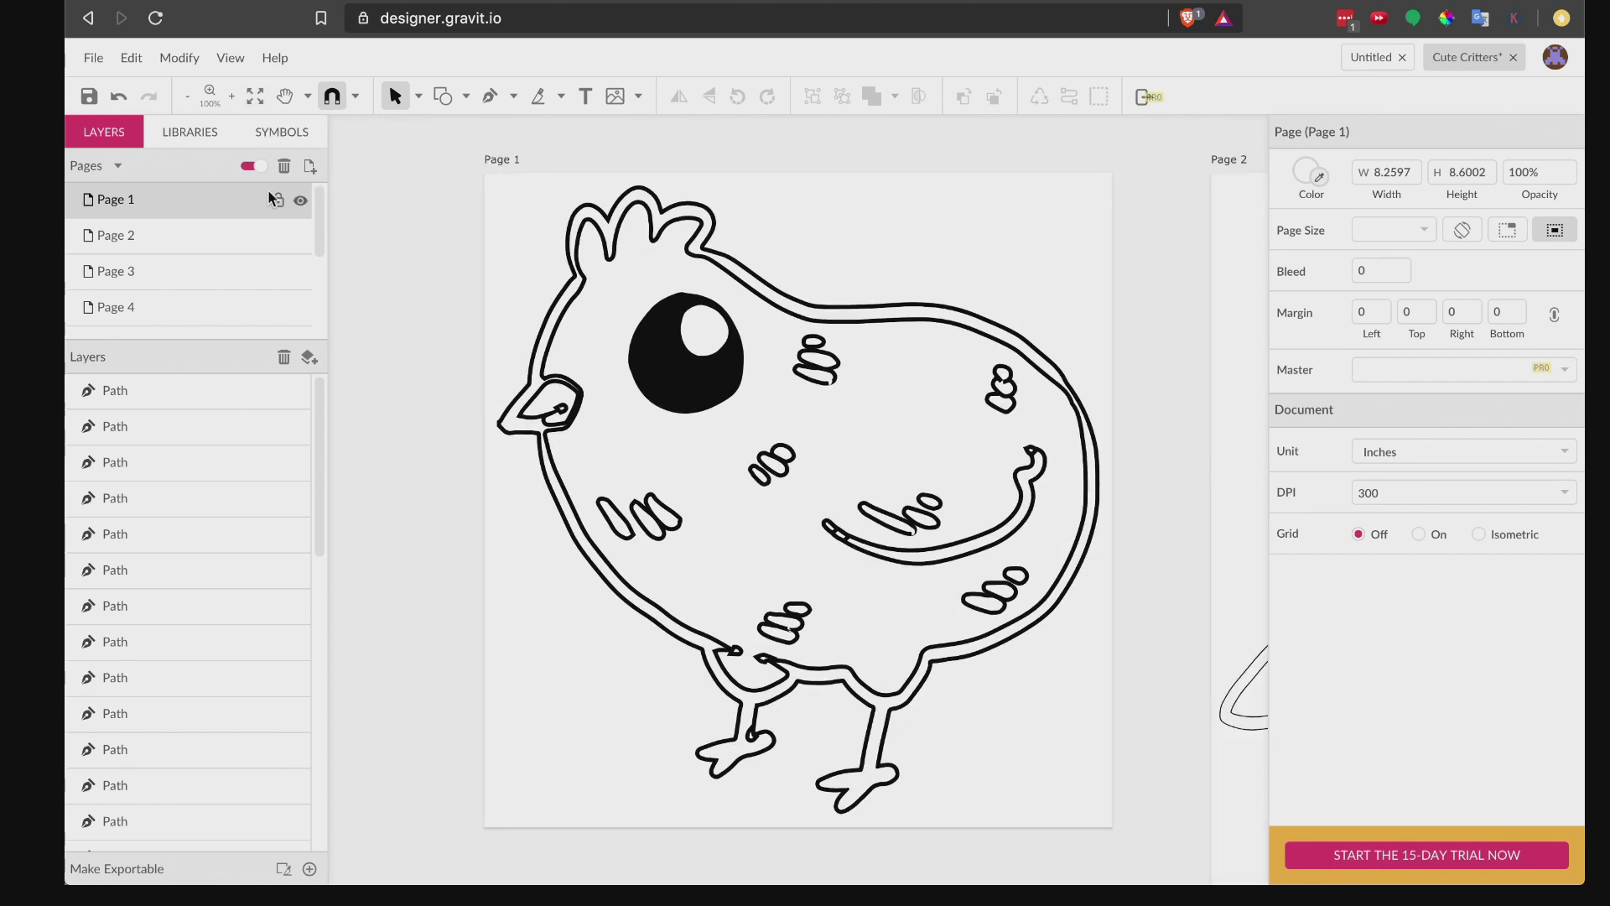
pyautogui.click(262, 94)
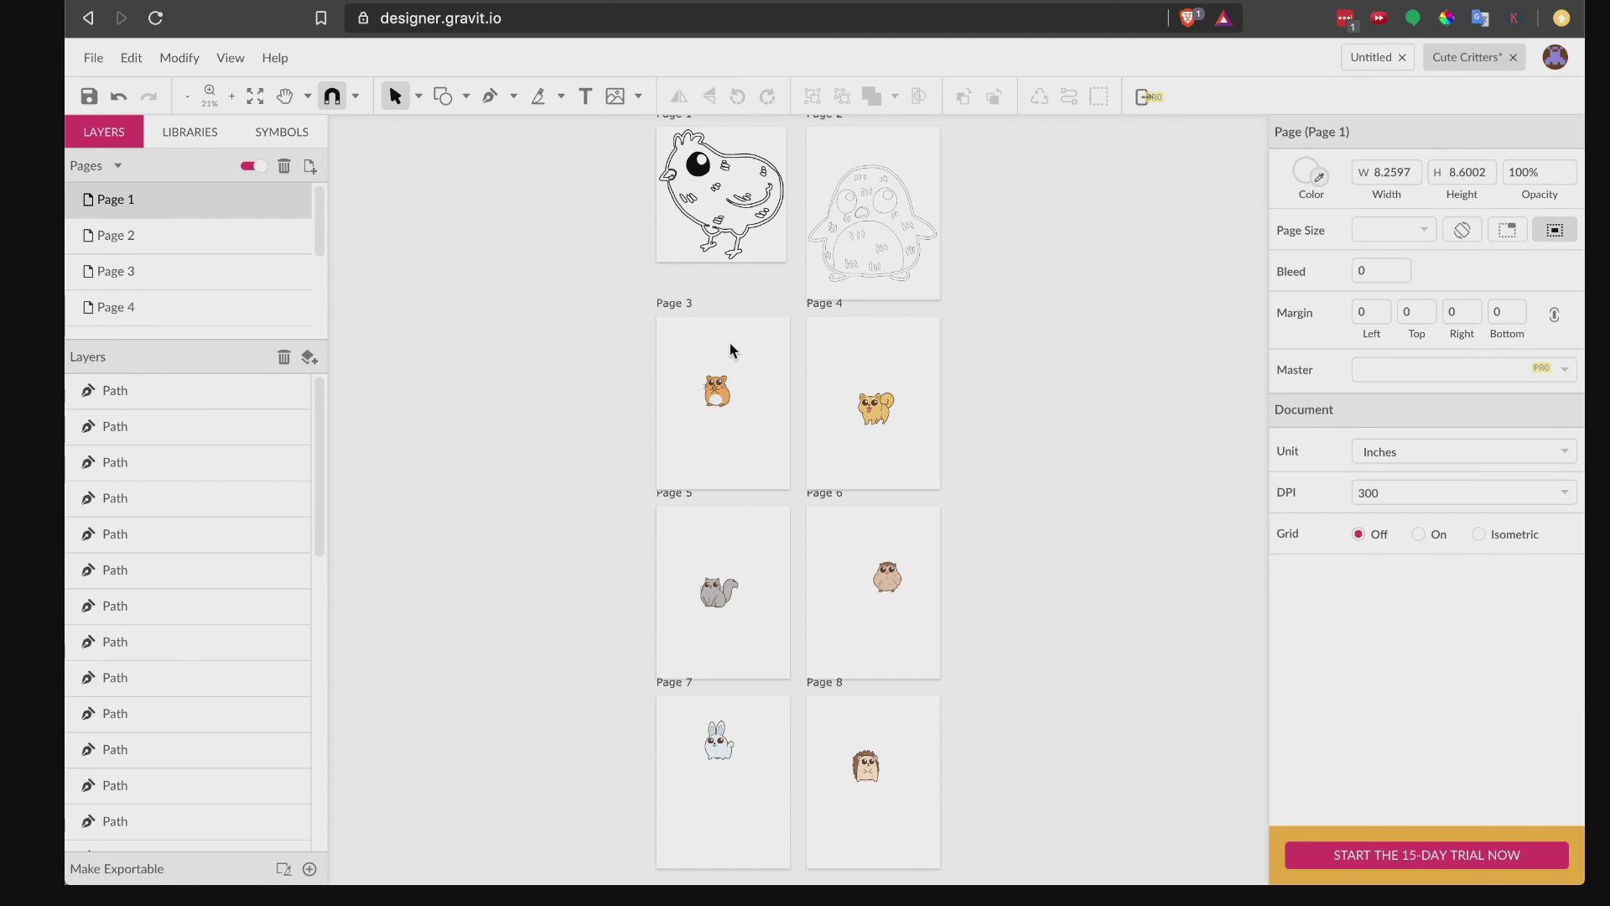
# Step: Rename Page 1 to 'chicken'
pyautogui.doubleClick(119, 201)
pyautogui.write('chicken')
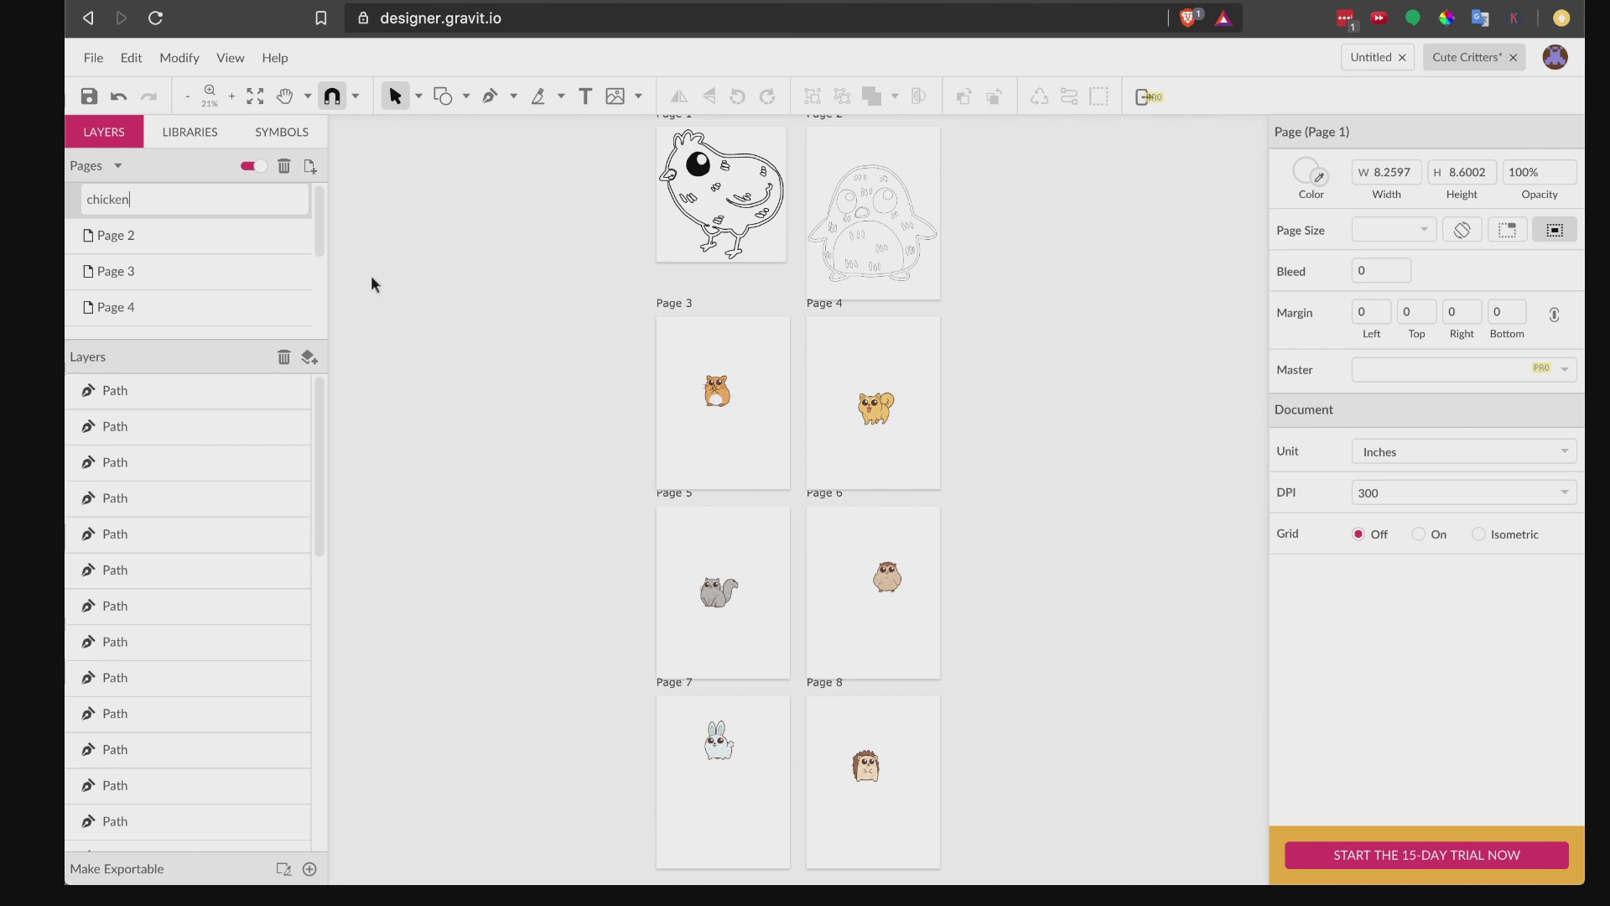
pyautogui.click(370, 276)
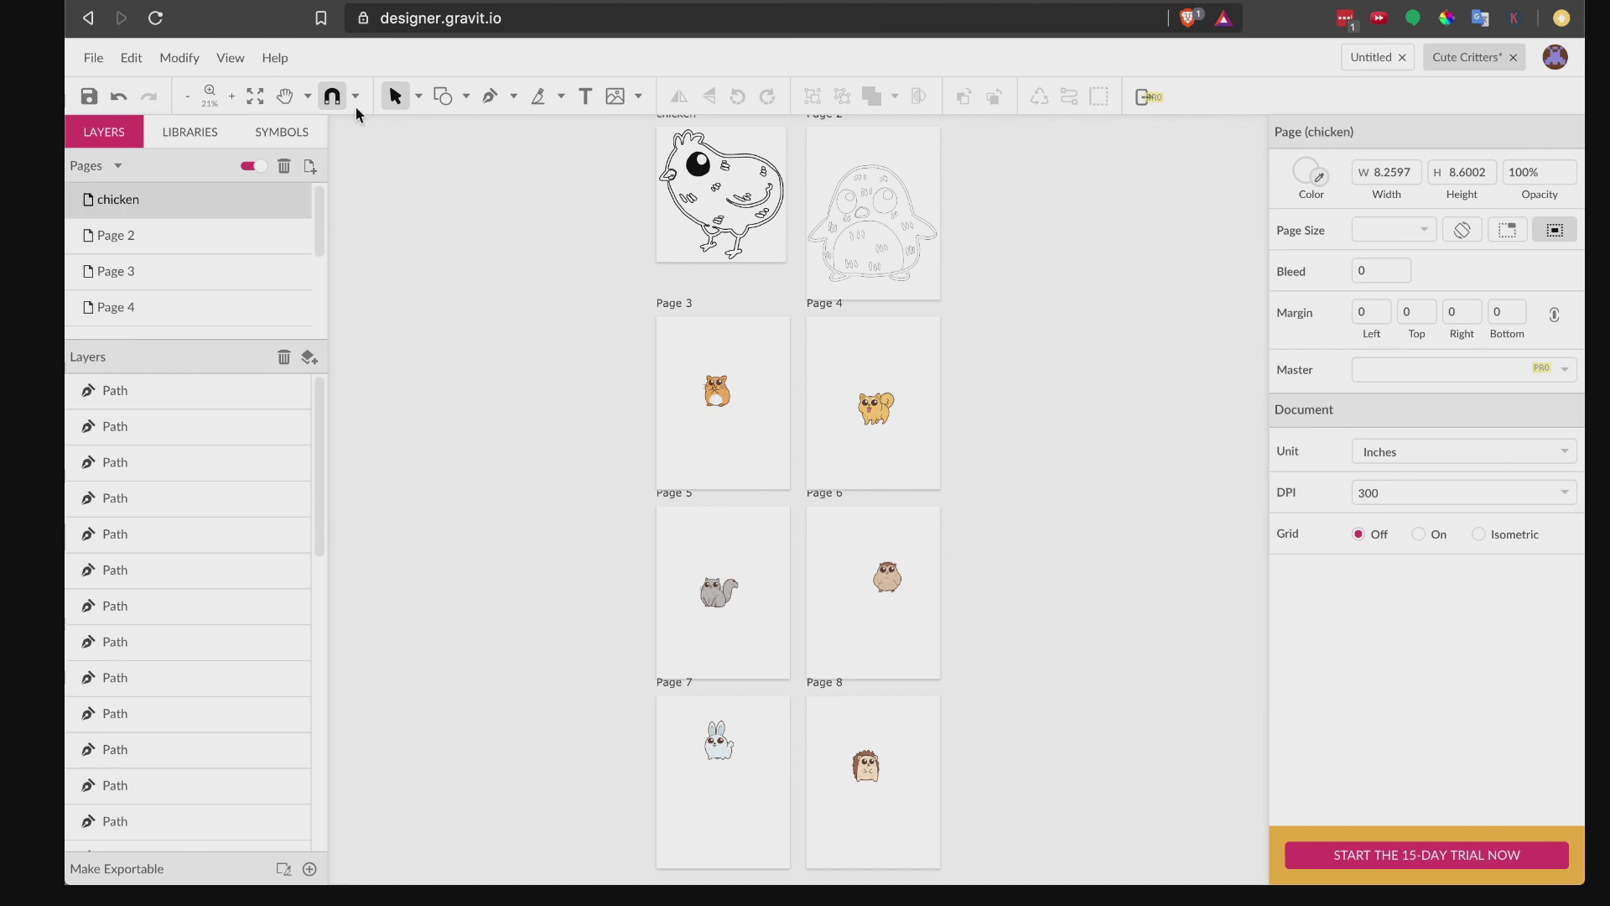
# Step: Look through the File menu's export options while switching between Page 4 and the chicken page
pyautogui.click(93, 57)
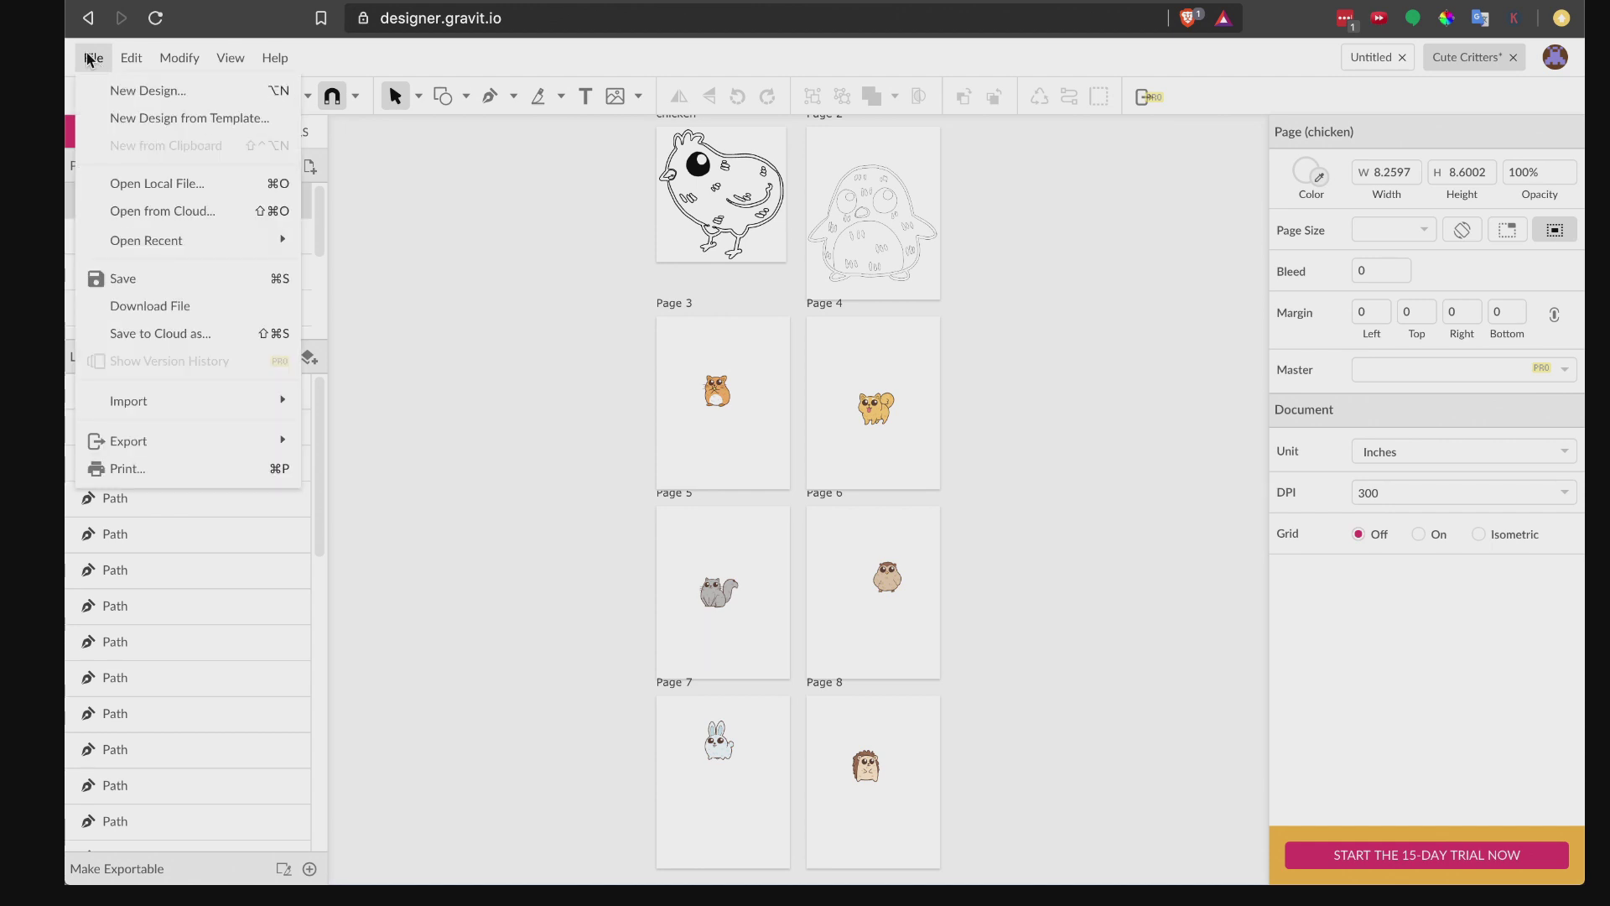
pyautogui.moveTo(166, 439)
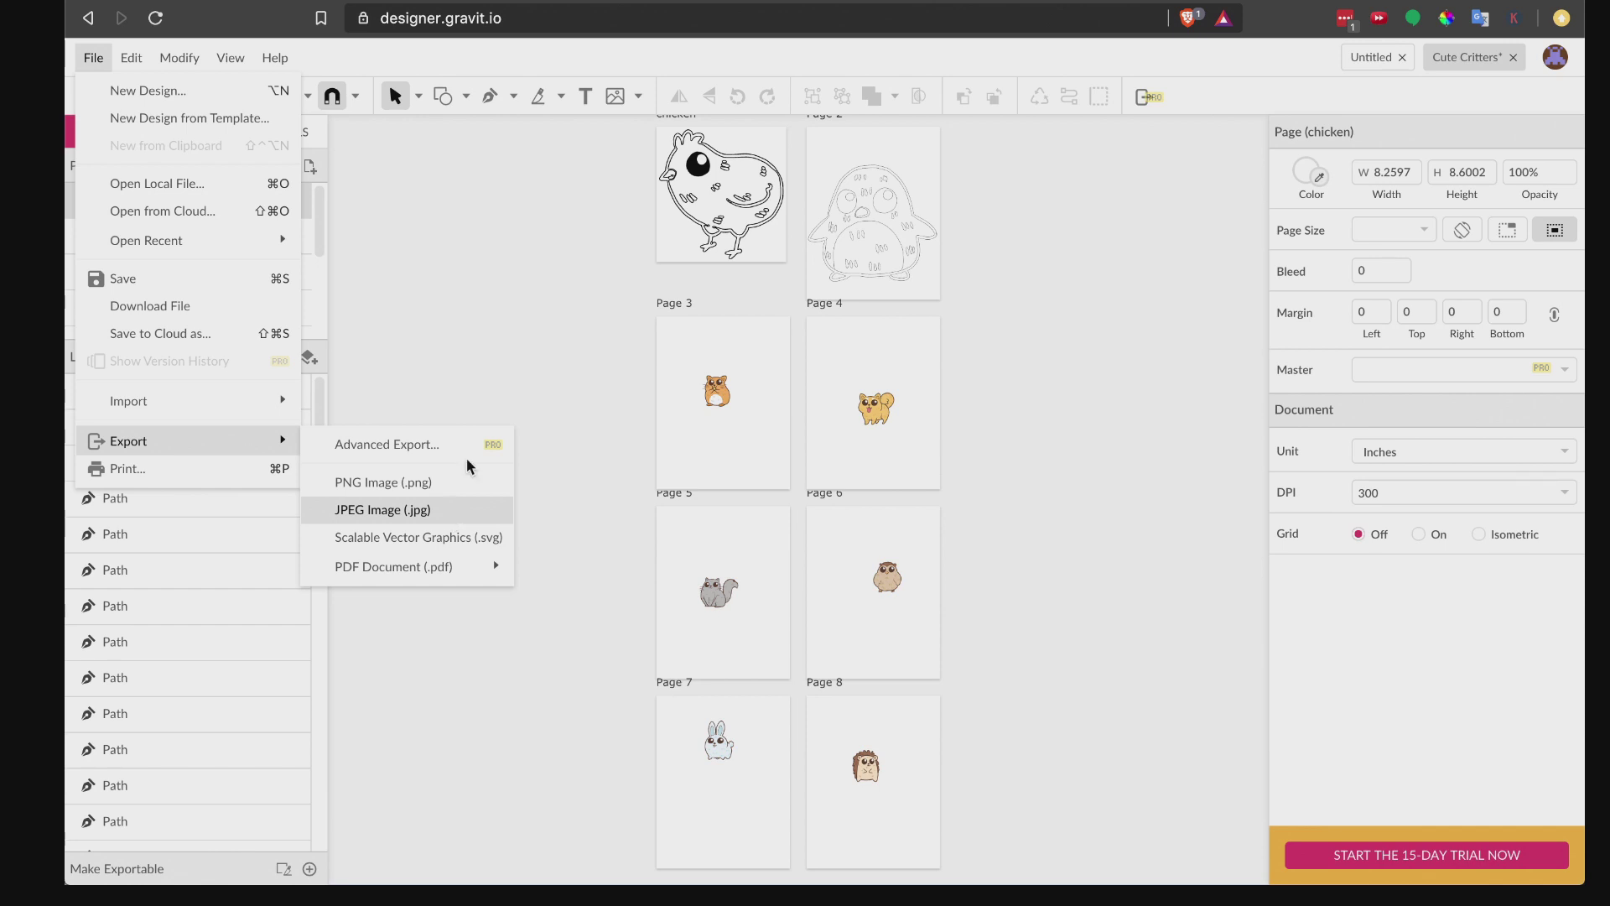
pyautogui.click(511, 341)
pyautogui.click(184, 307)
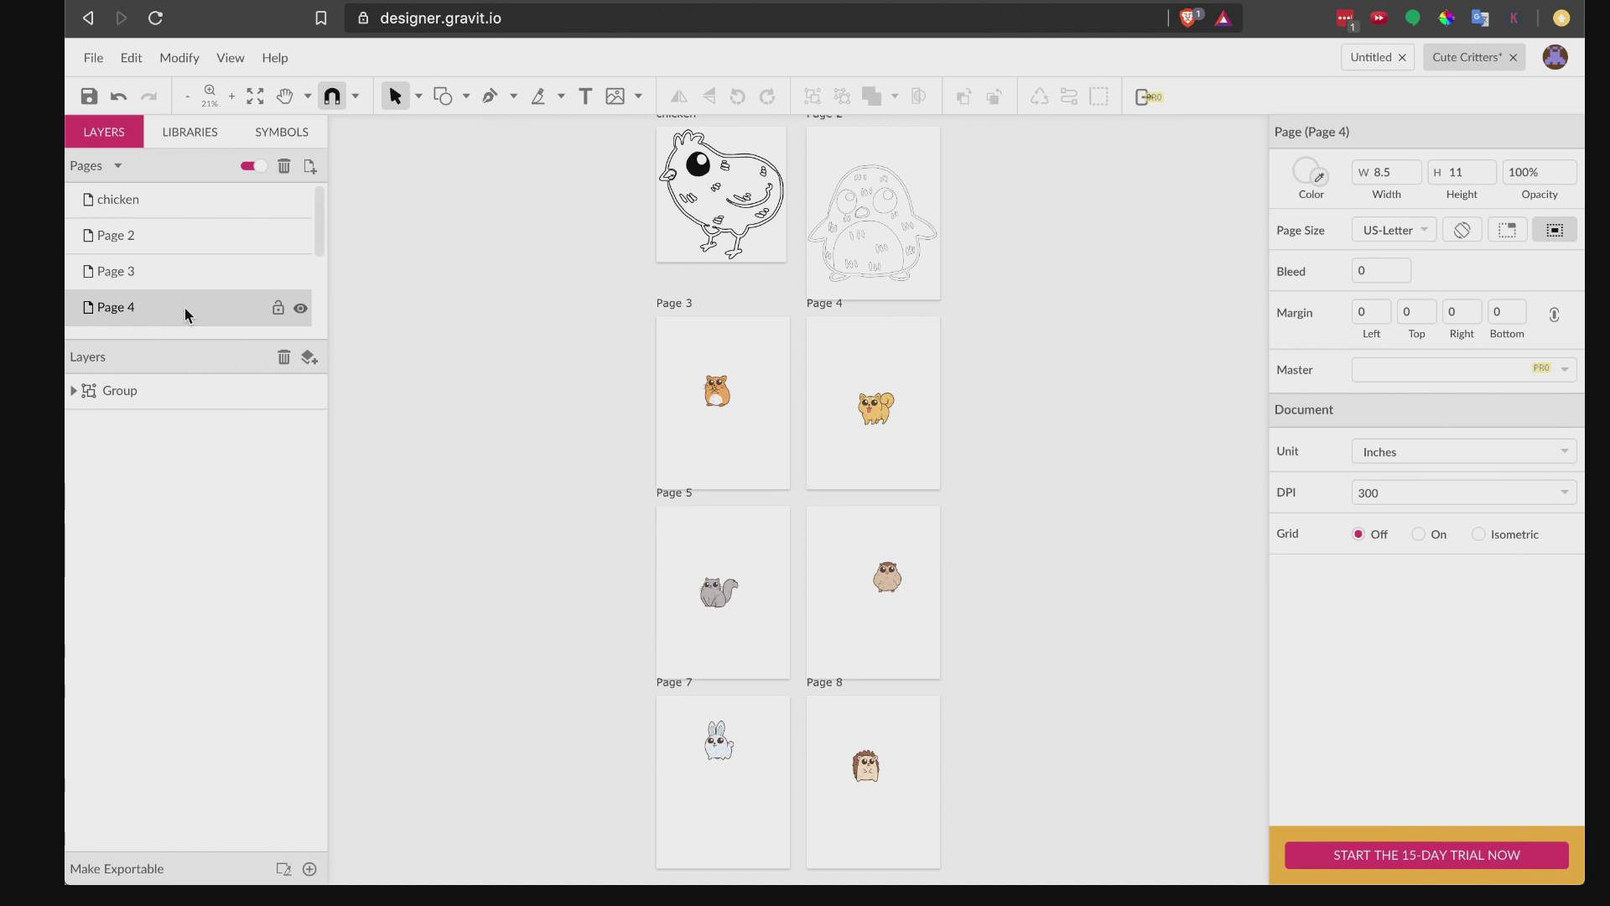
pyautogui.click(98, 66)
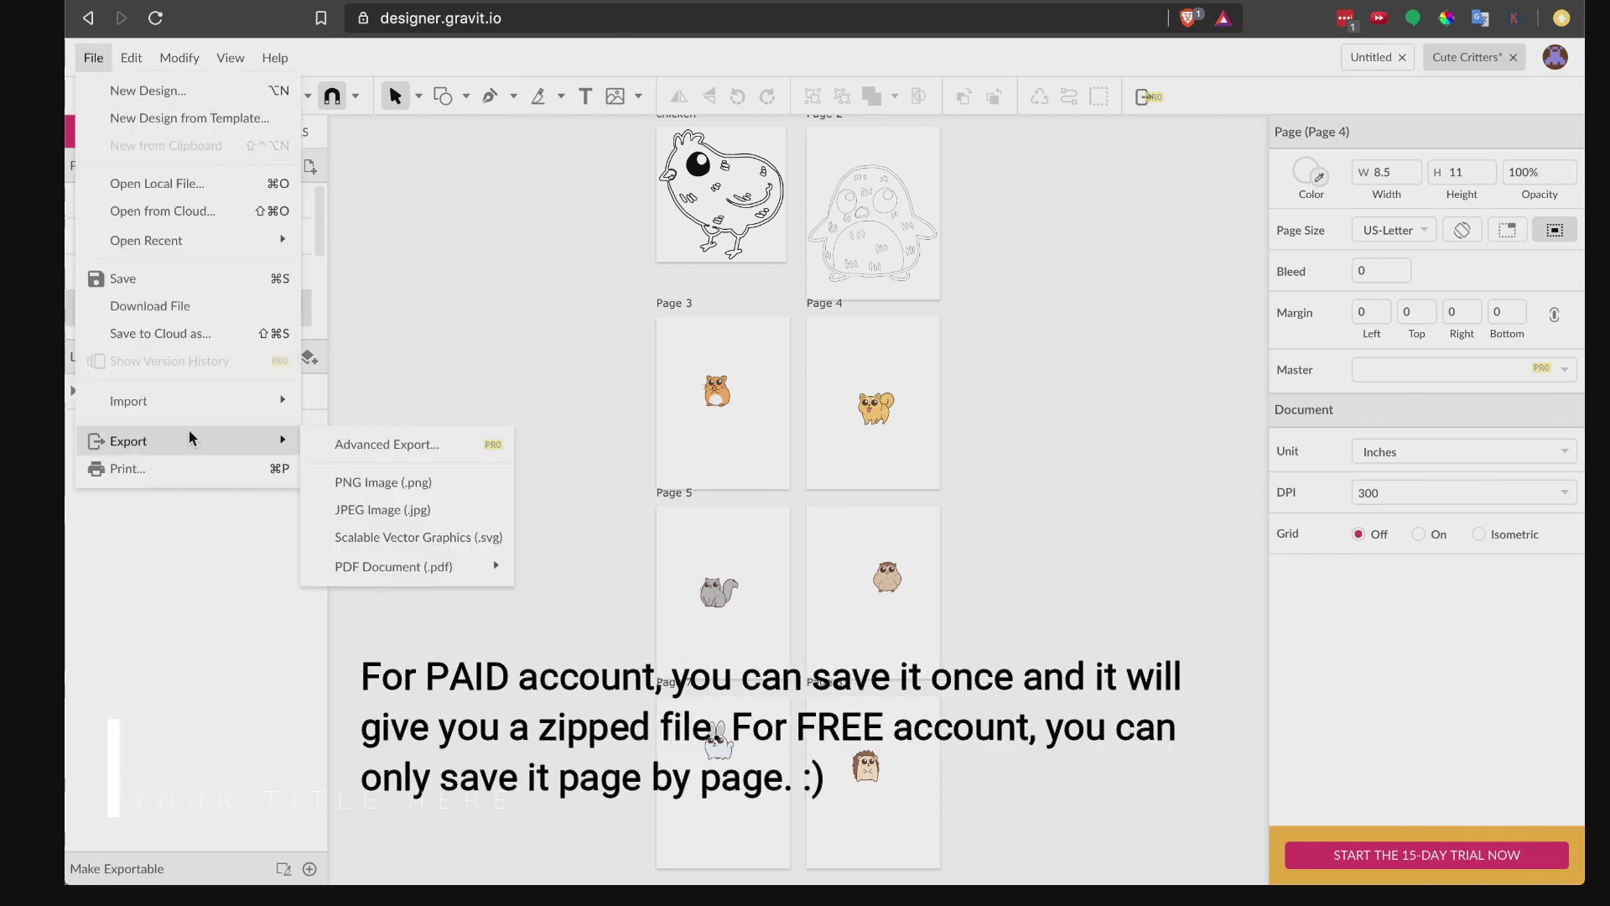
pyautogui.moveTo(293, 440)
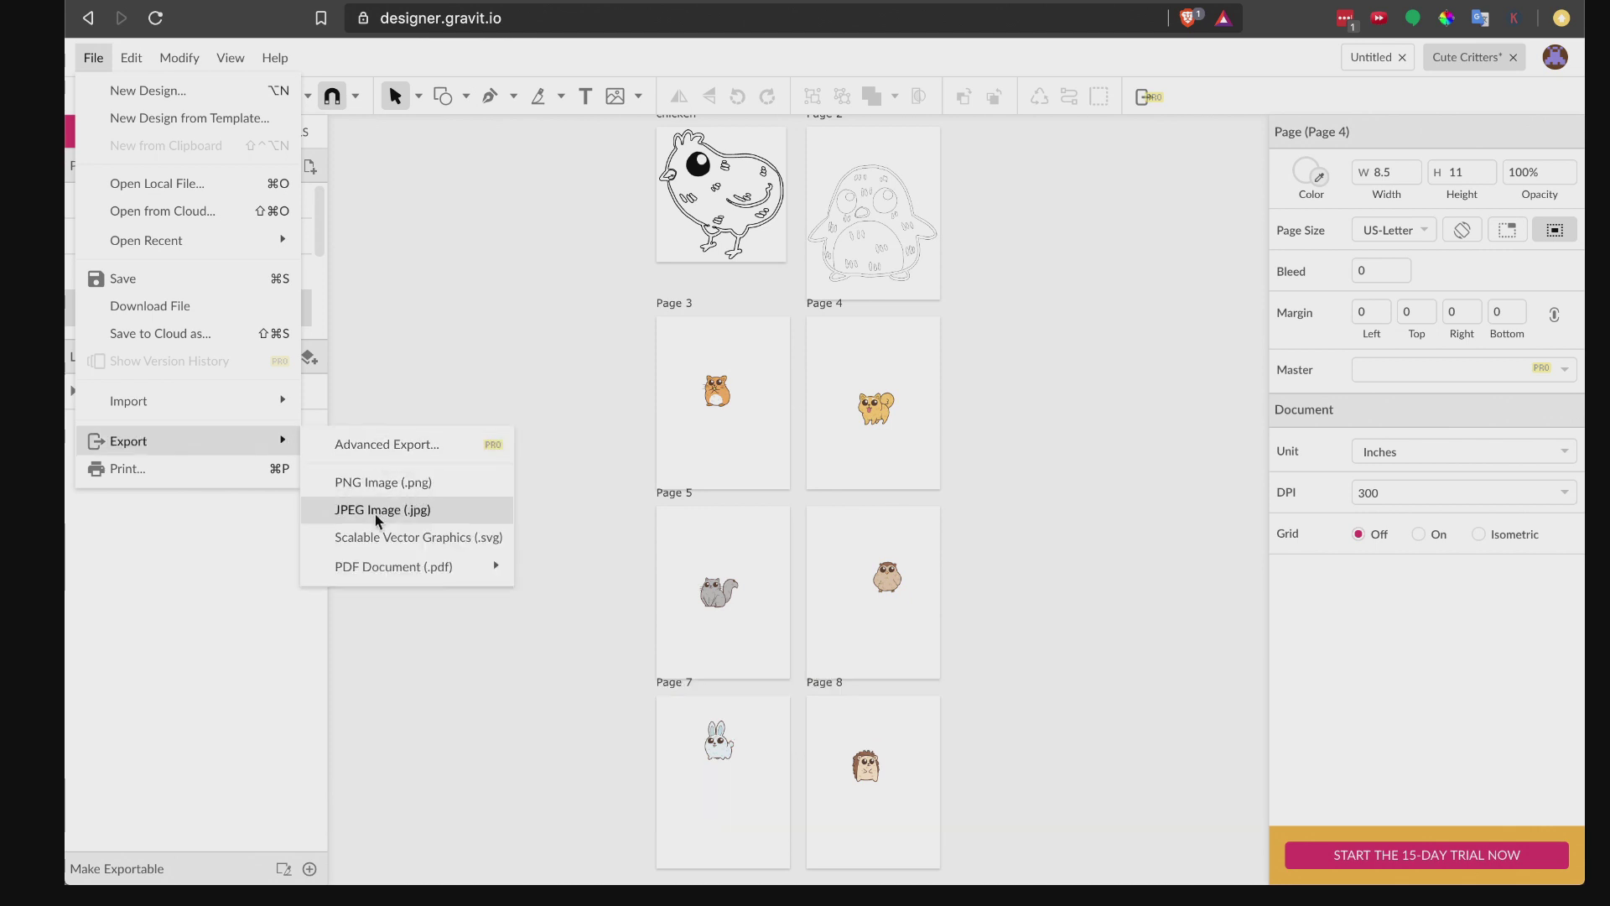
pyautogui.click(478, 373)
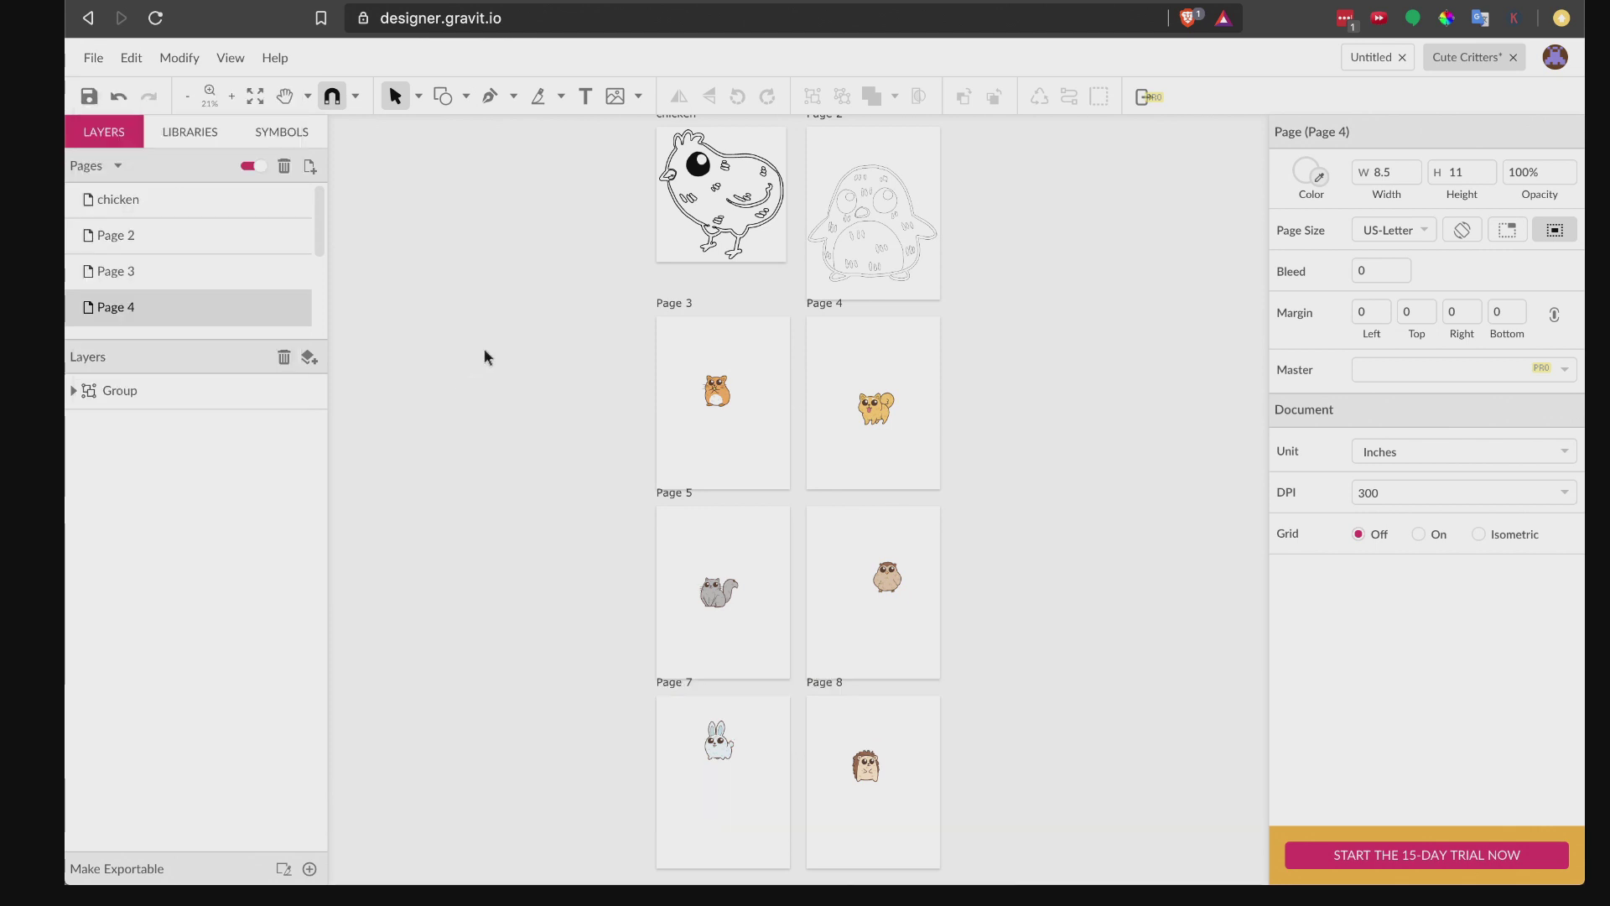
pyautogui.click(171, 196)
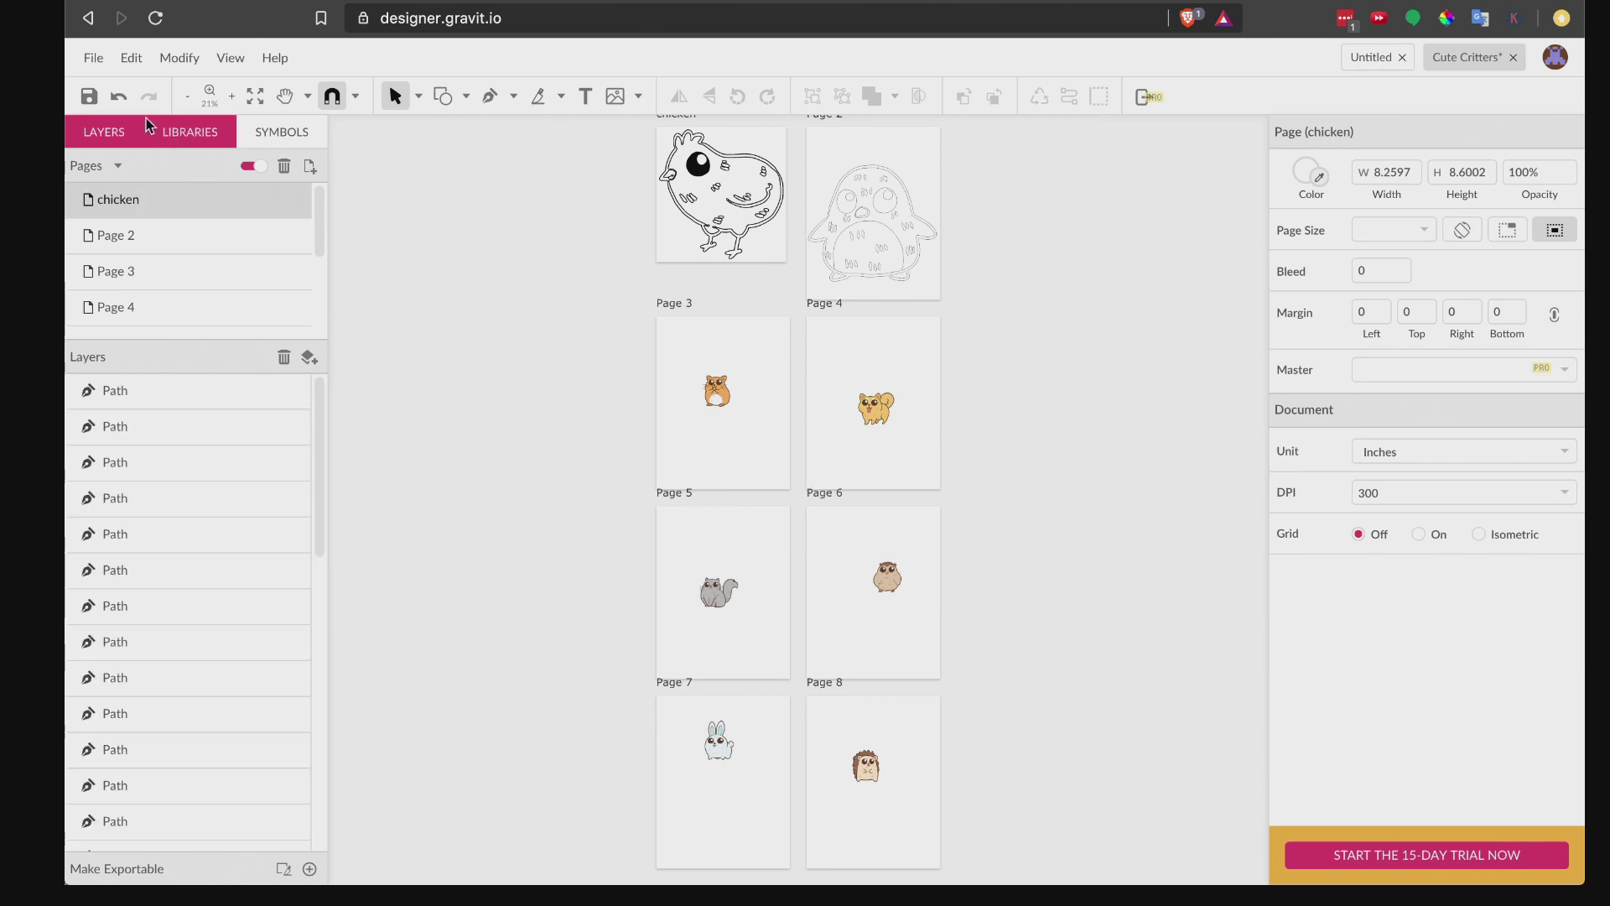
# Step: Export the chicken page as the JPEG image chicken.jpg to Downloads
pyautogui.click(96, 57)
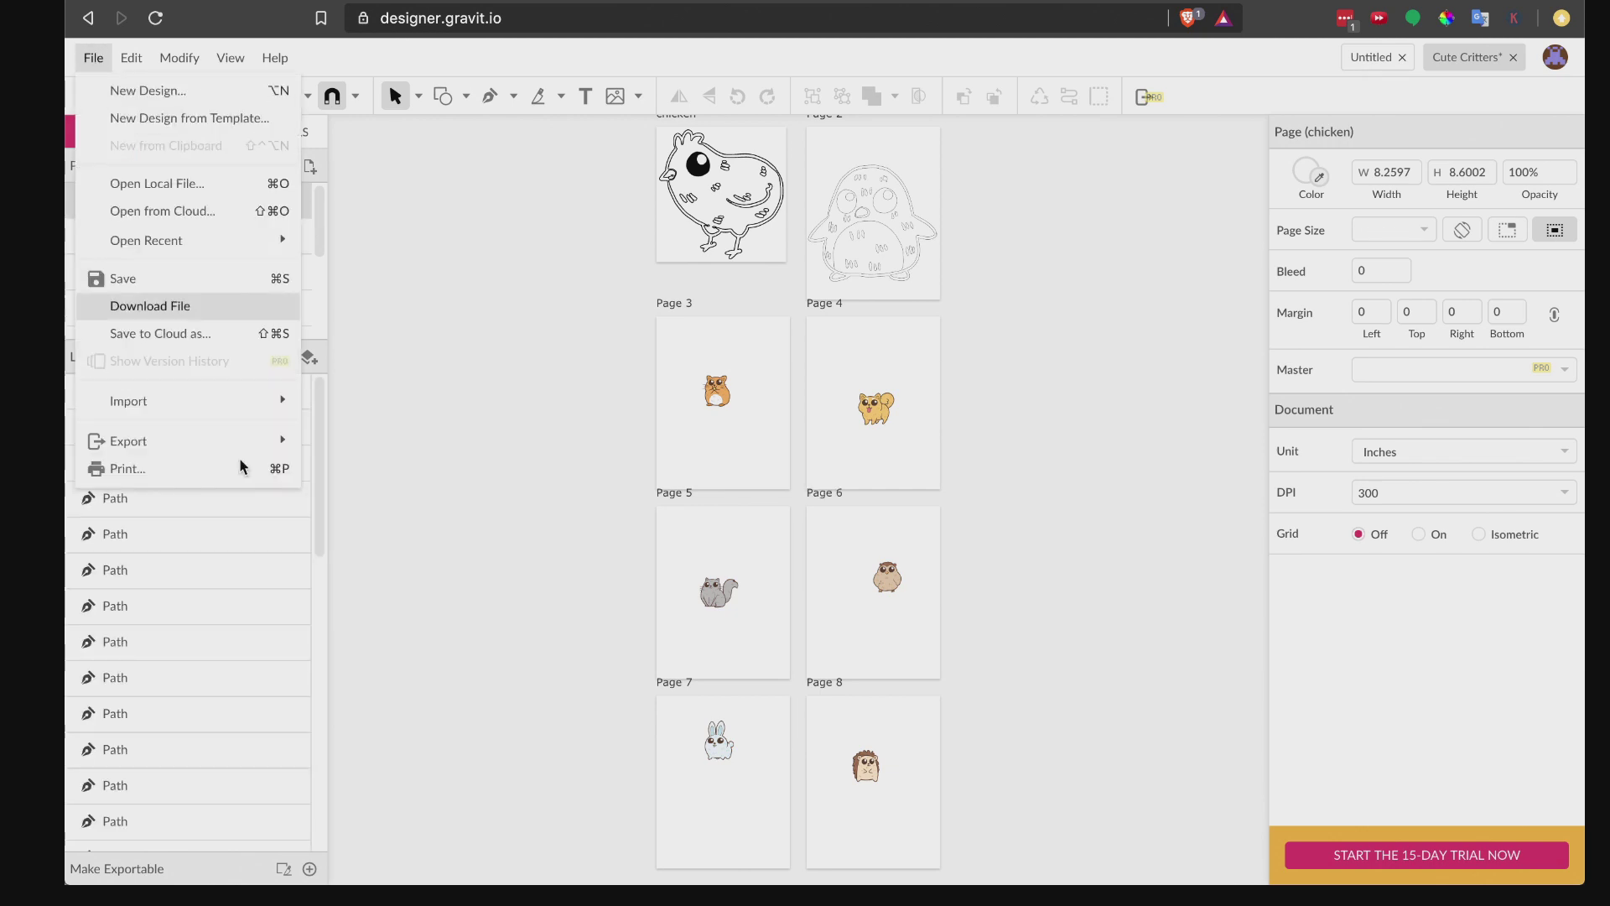
pyautogui.moveTo(232, 451)
pyautogui.click(389, 512)
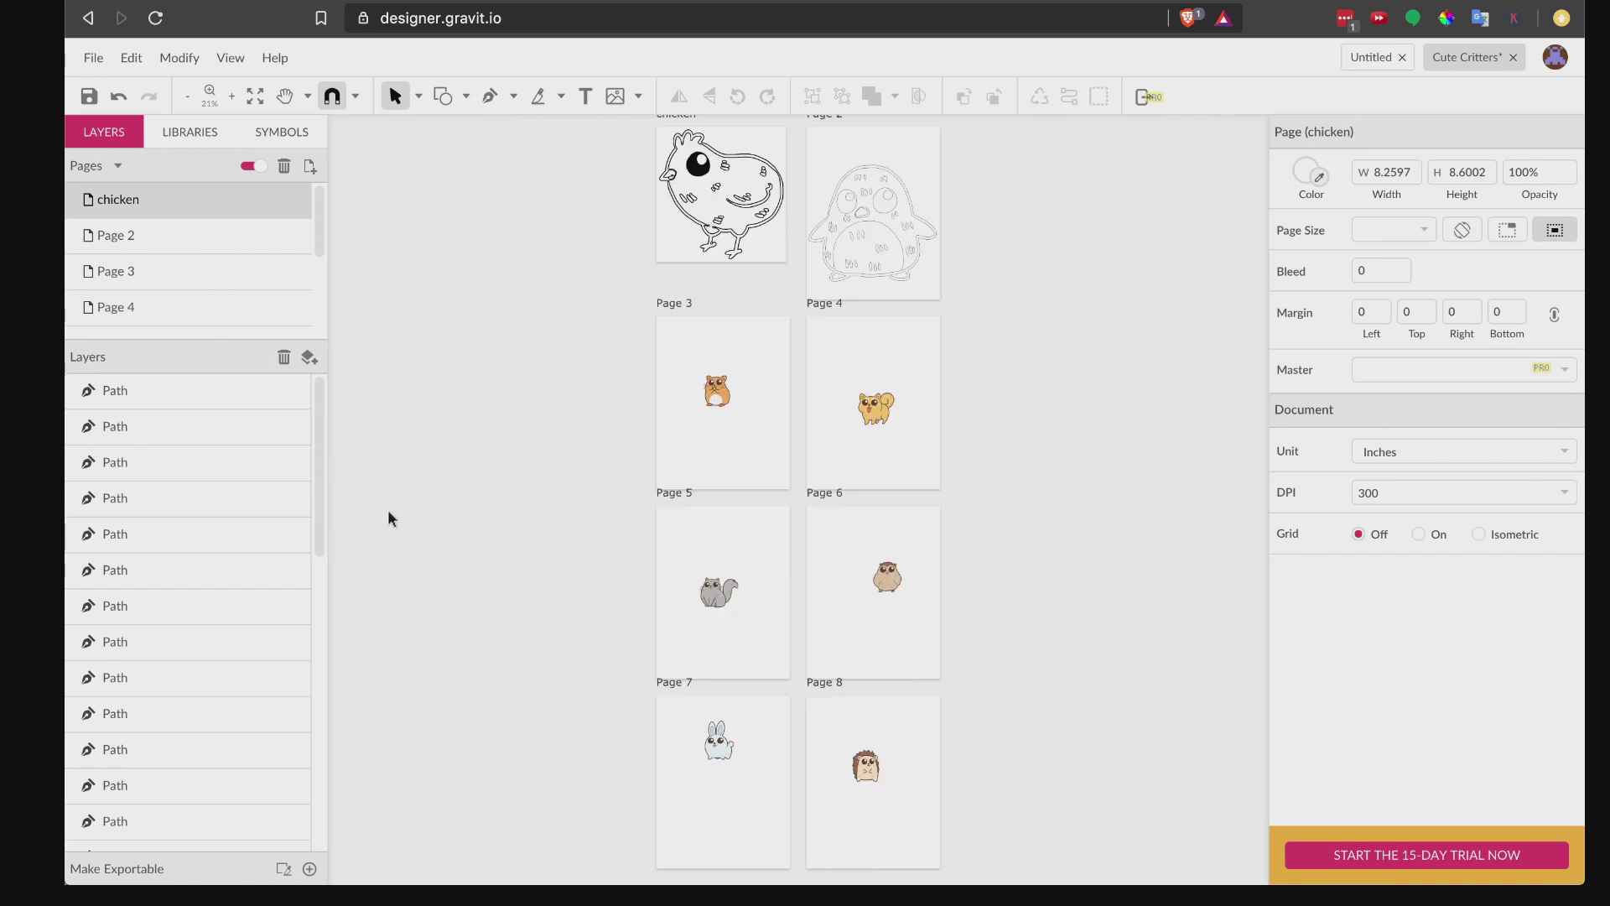
pyautogui.write('chicken')
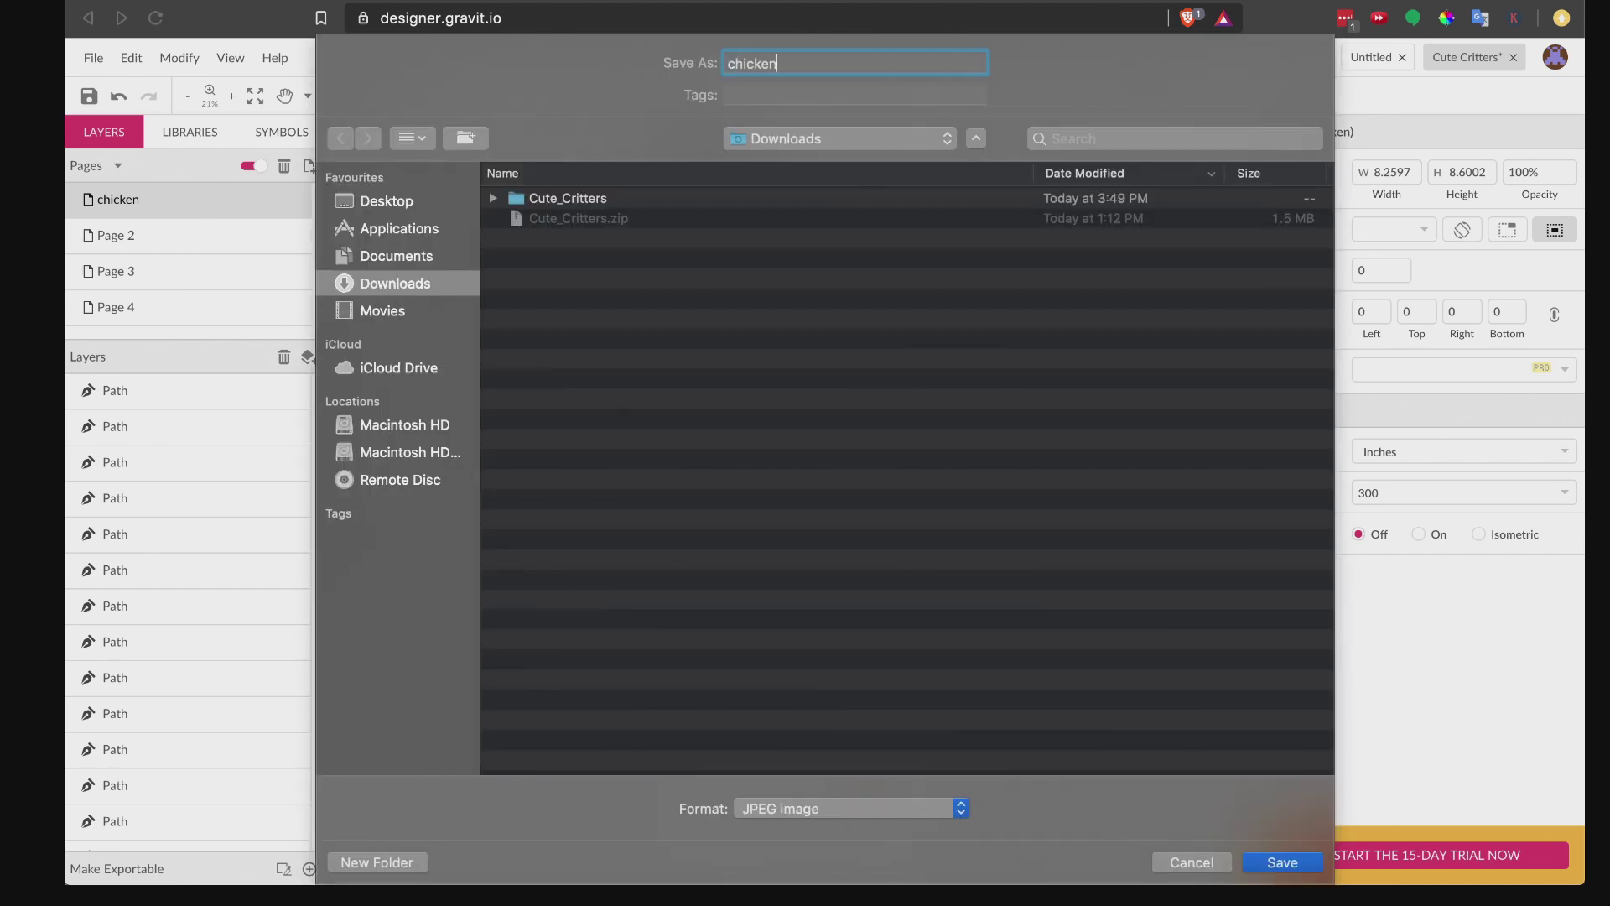
pyautogui.press('Return')
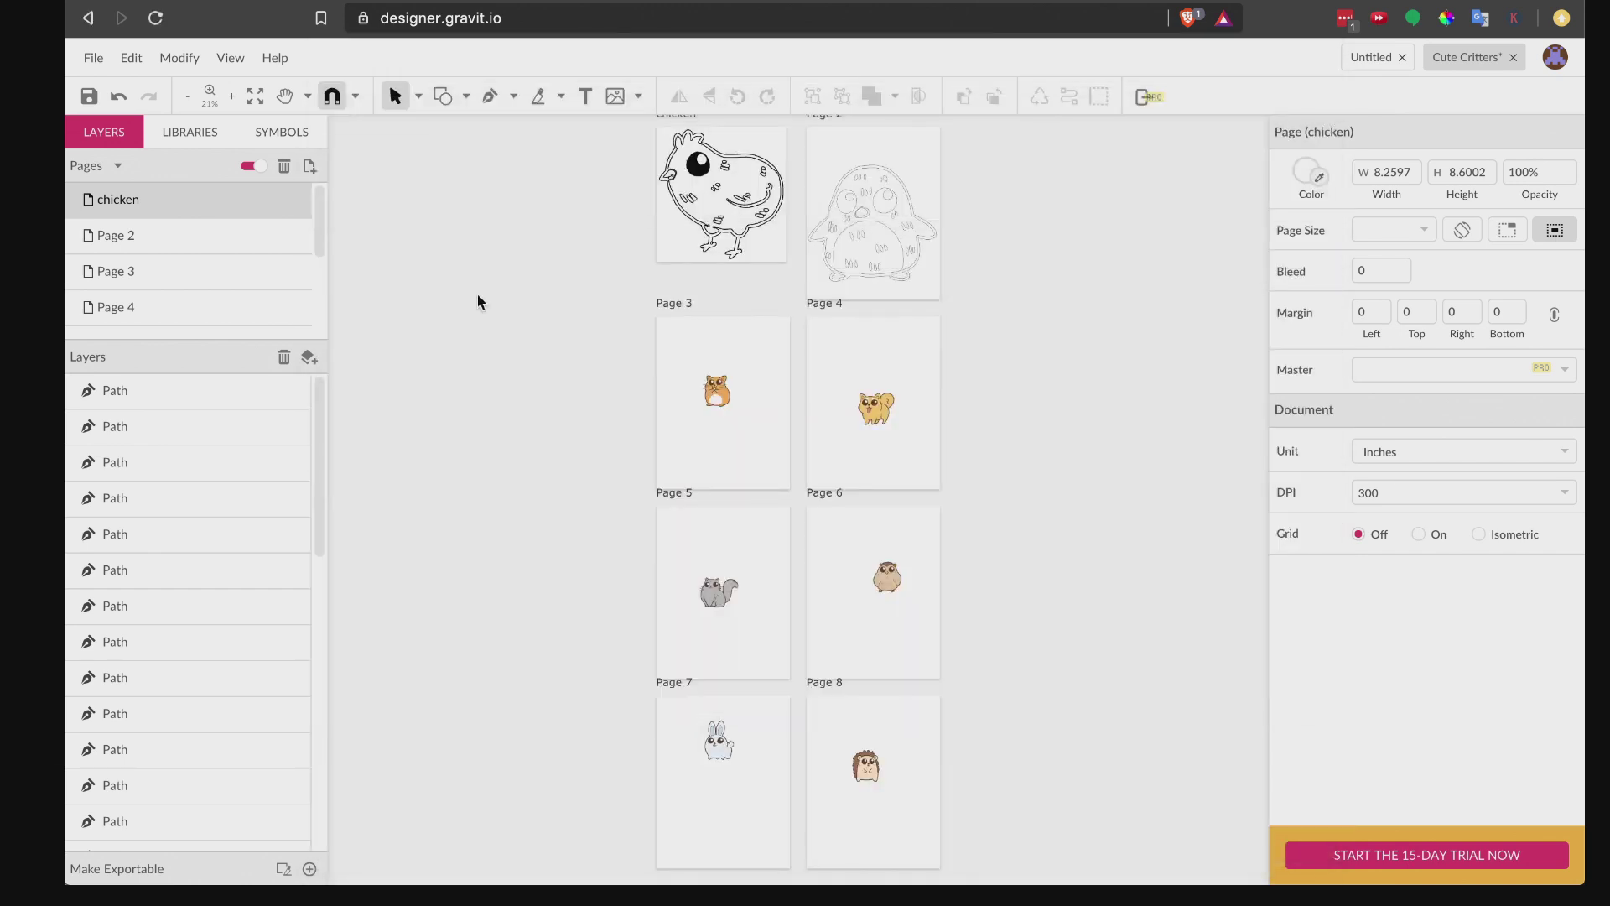
pyautogui.click(198, 225)
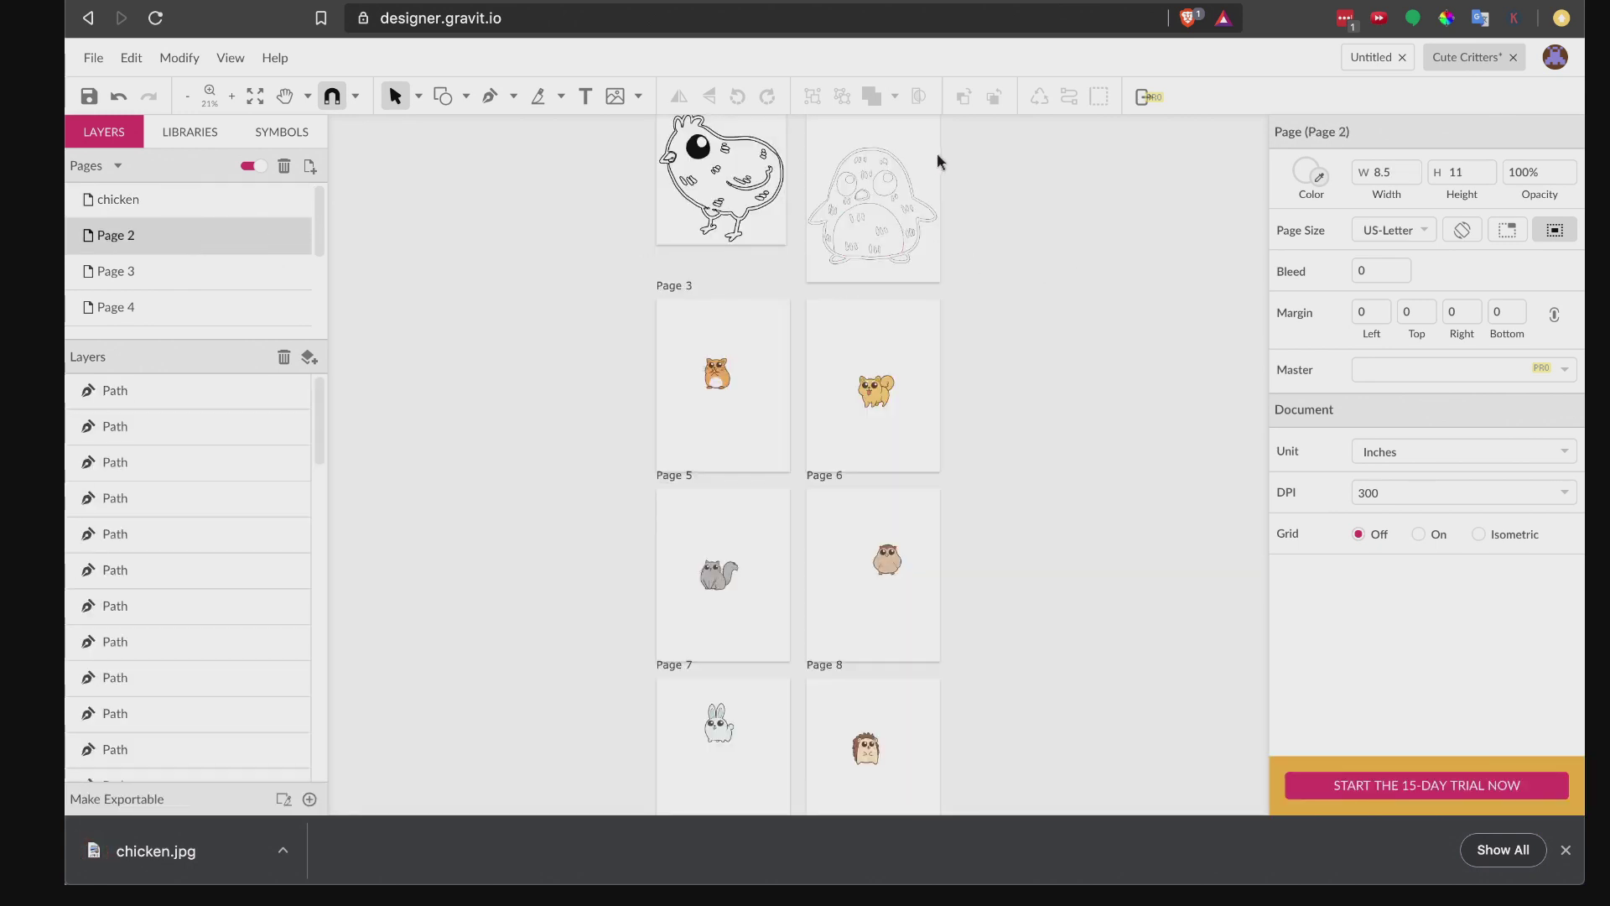
# Step: Trim Page 2 to the penguin drawing and rename it 'penguin'
pyautogui.click(1506, 233)
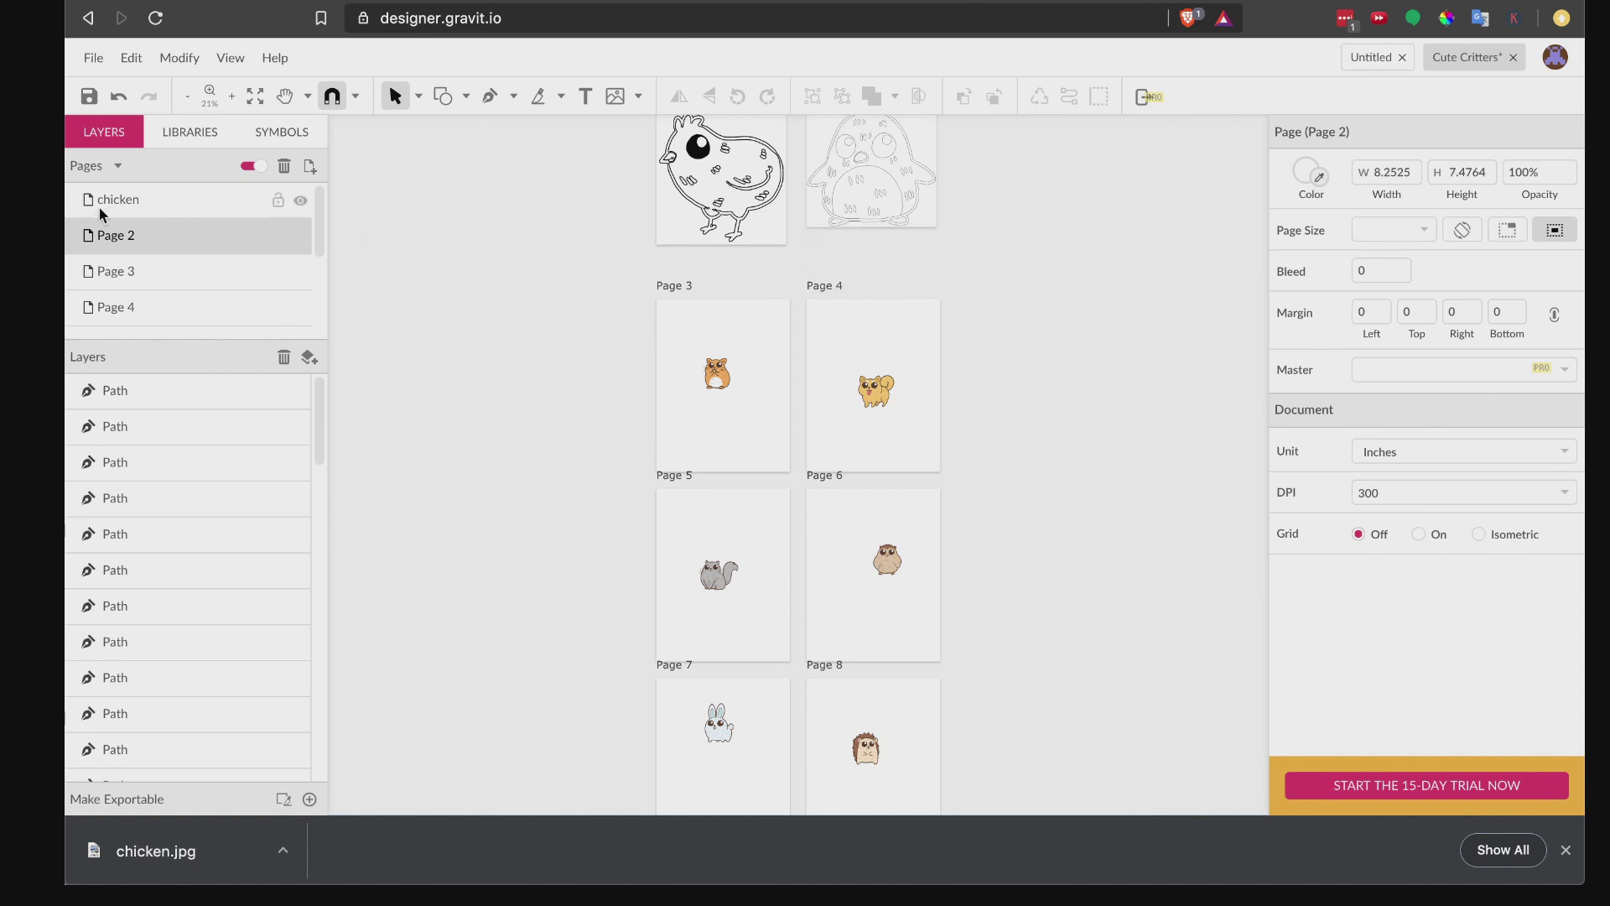
pyautogui.doubleClick(137, 239)
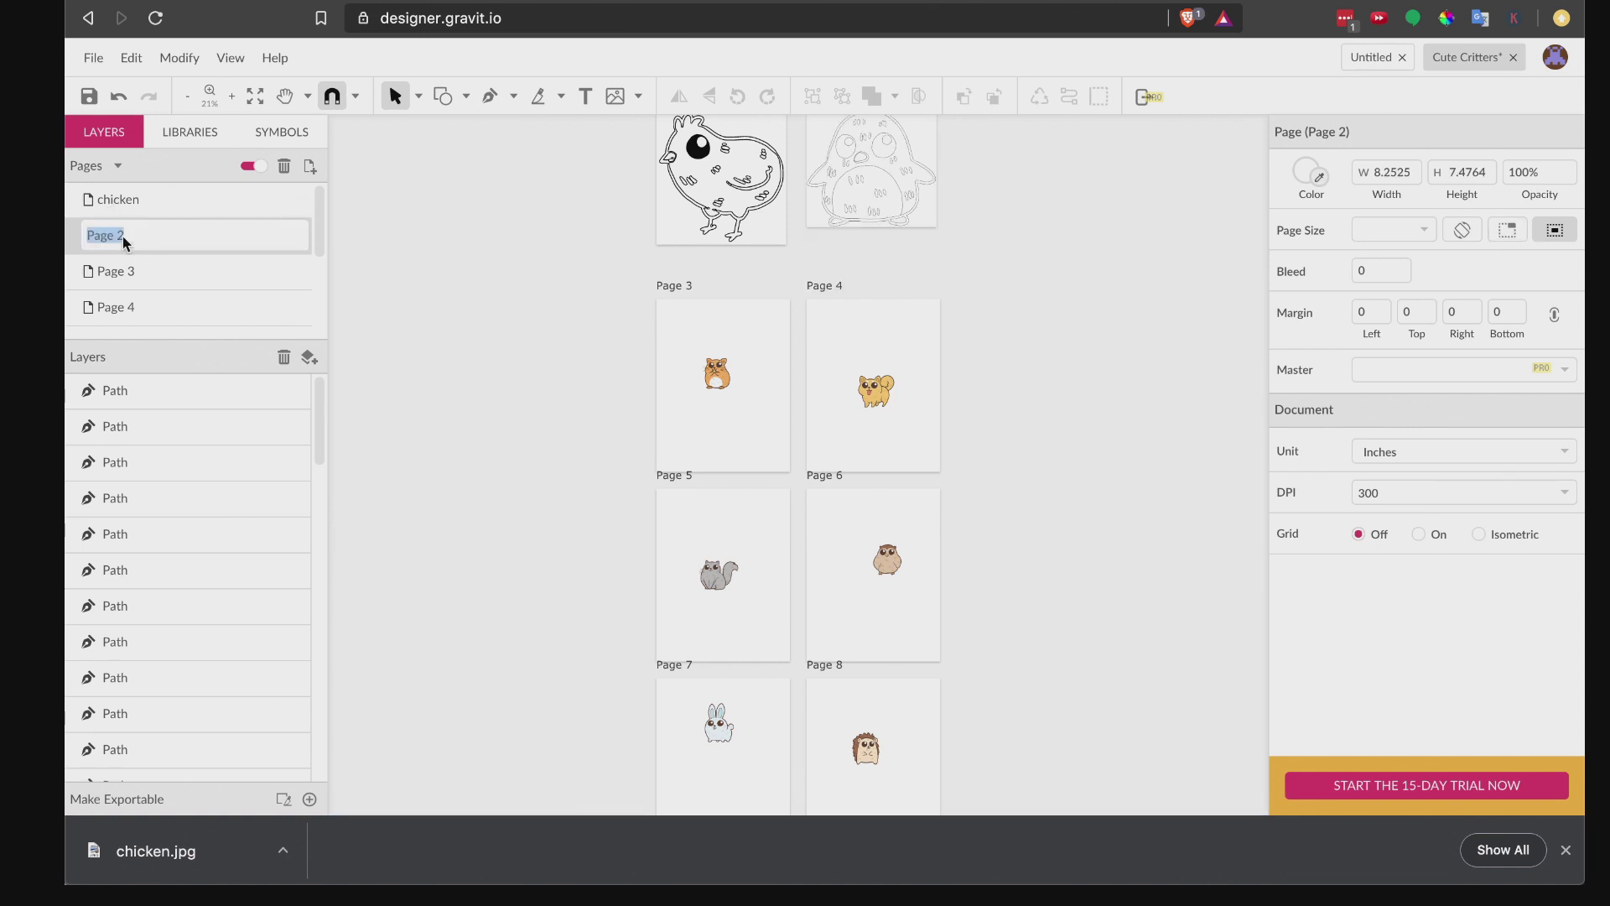
pyautogui.write('penguin')
pyautogui.press('Return')
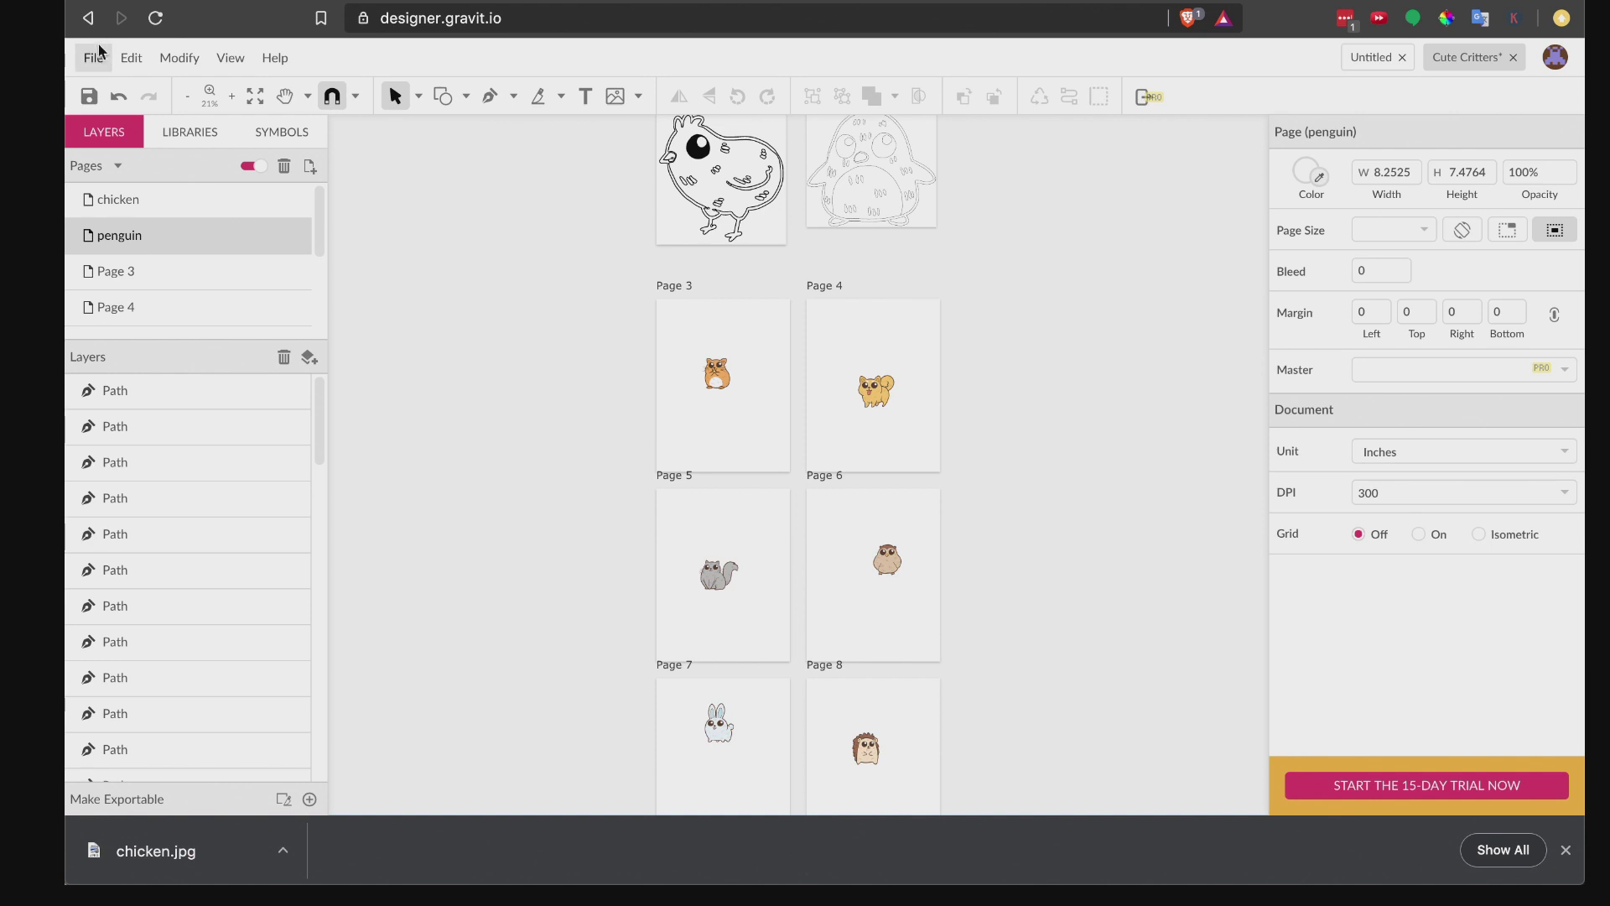
# Step: Export the penguin page as the JPEG image penguin.jpg
pyautogui.click(93, 57)
pyautogui.moveTo(205, 446)
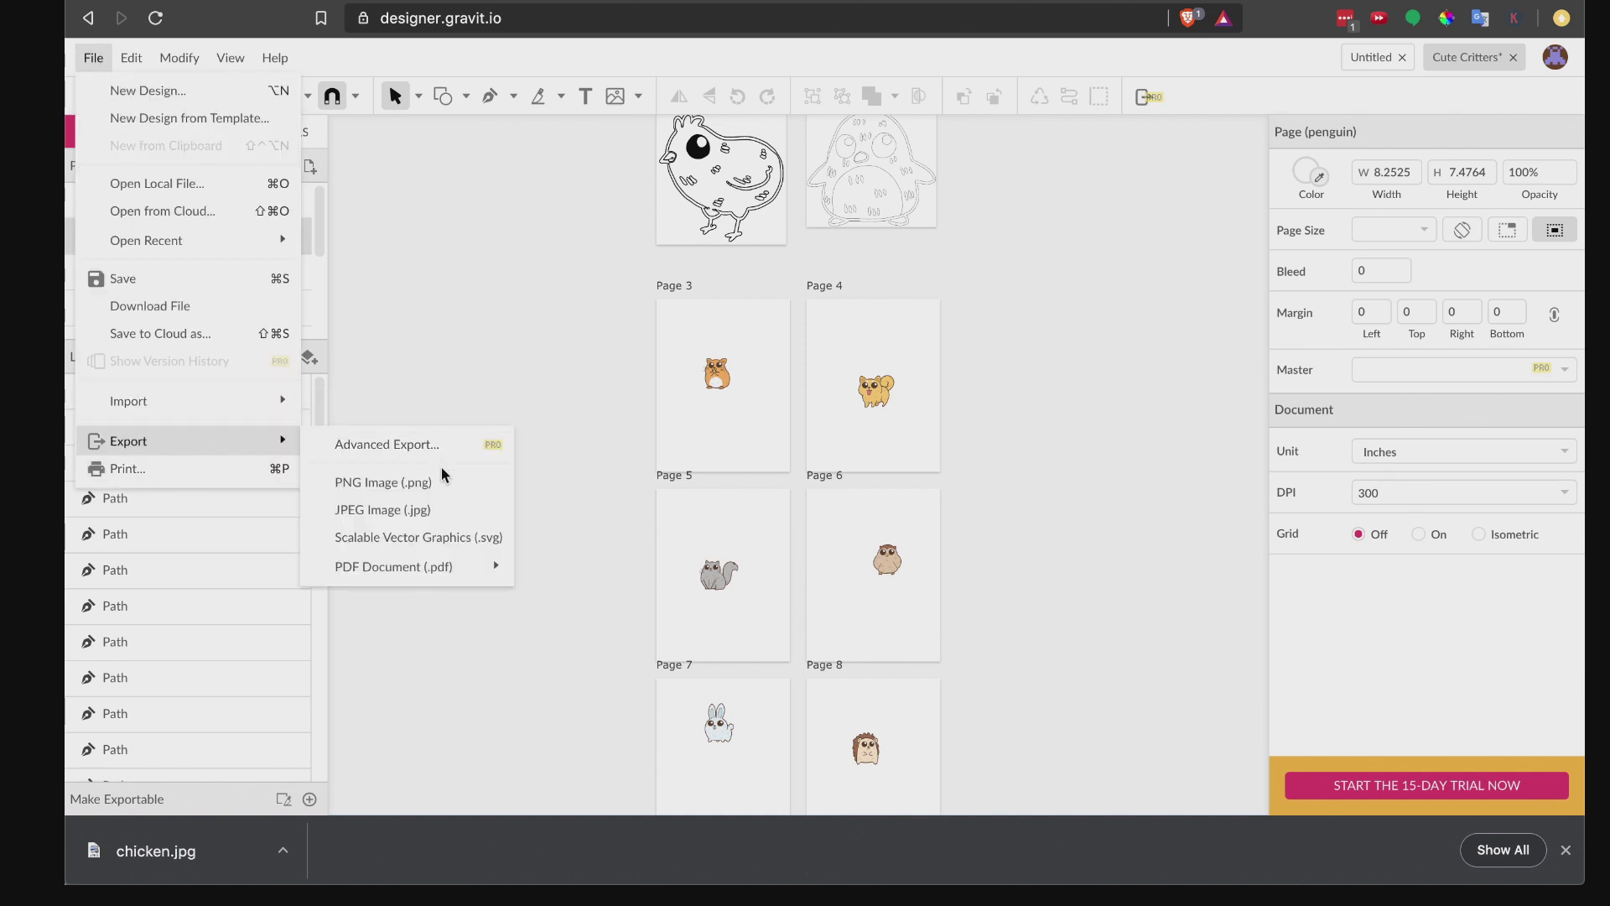
pyautogui.click(420, 512)
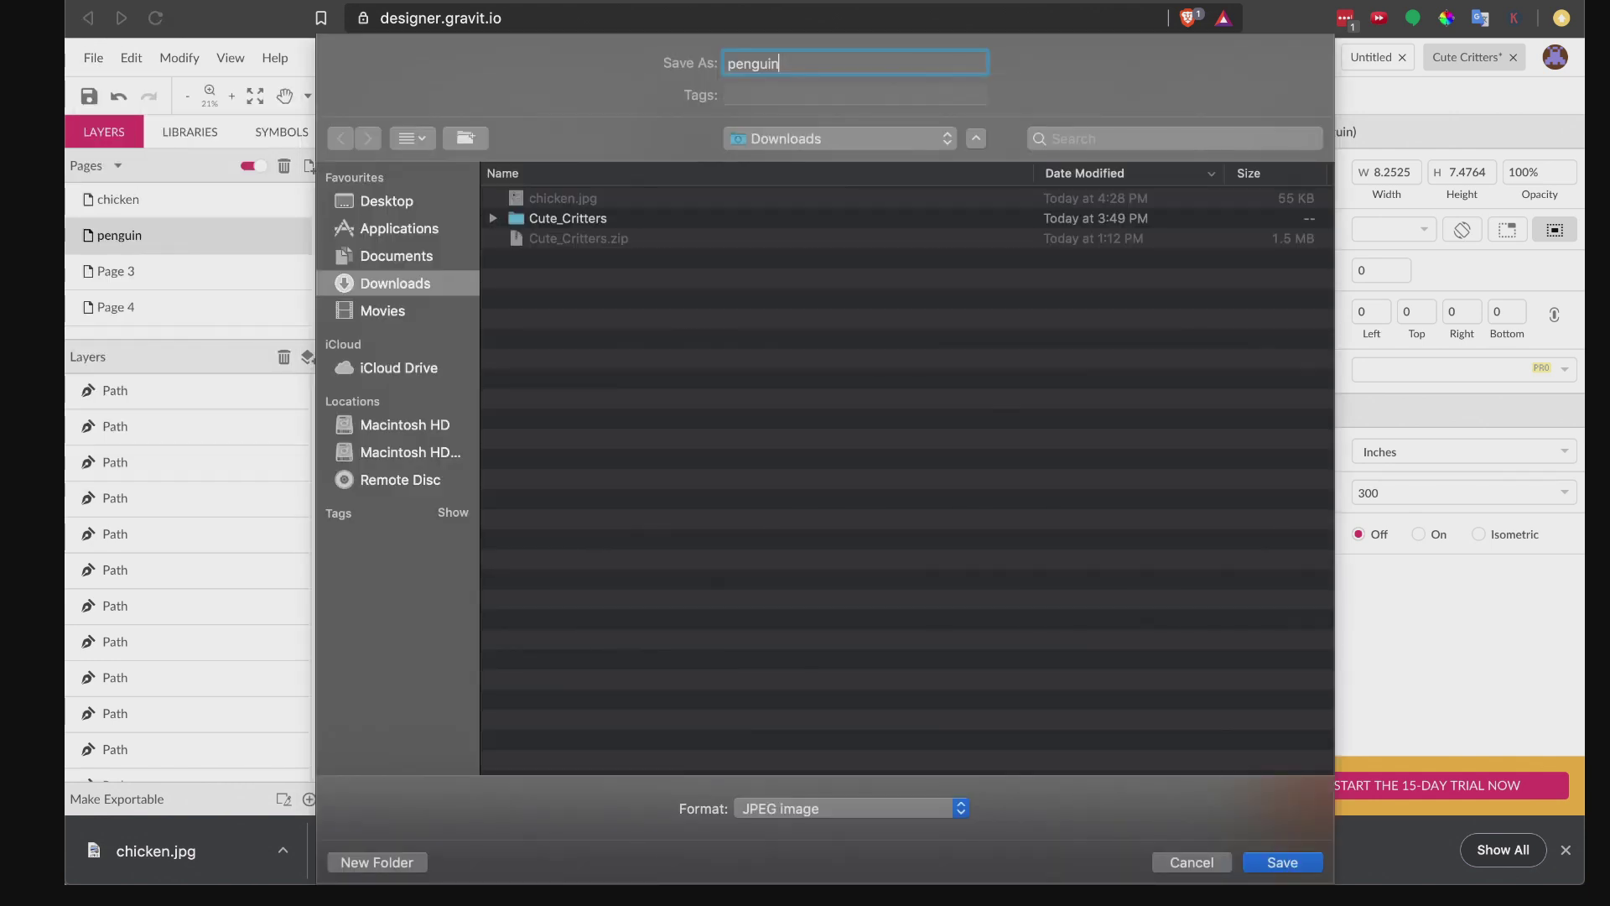
pyautogui.press('Return')
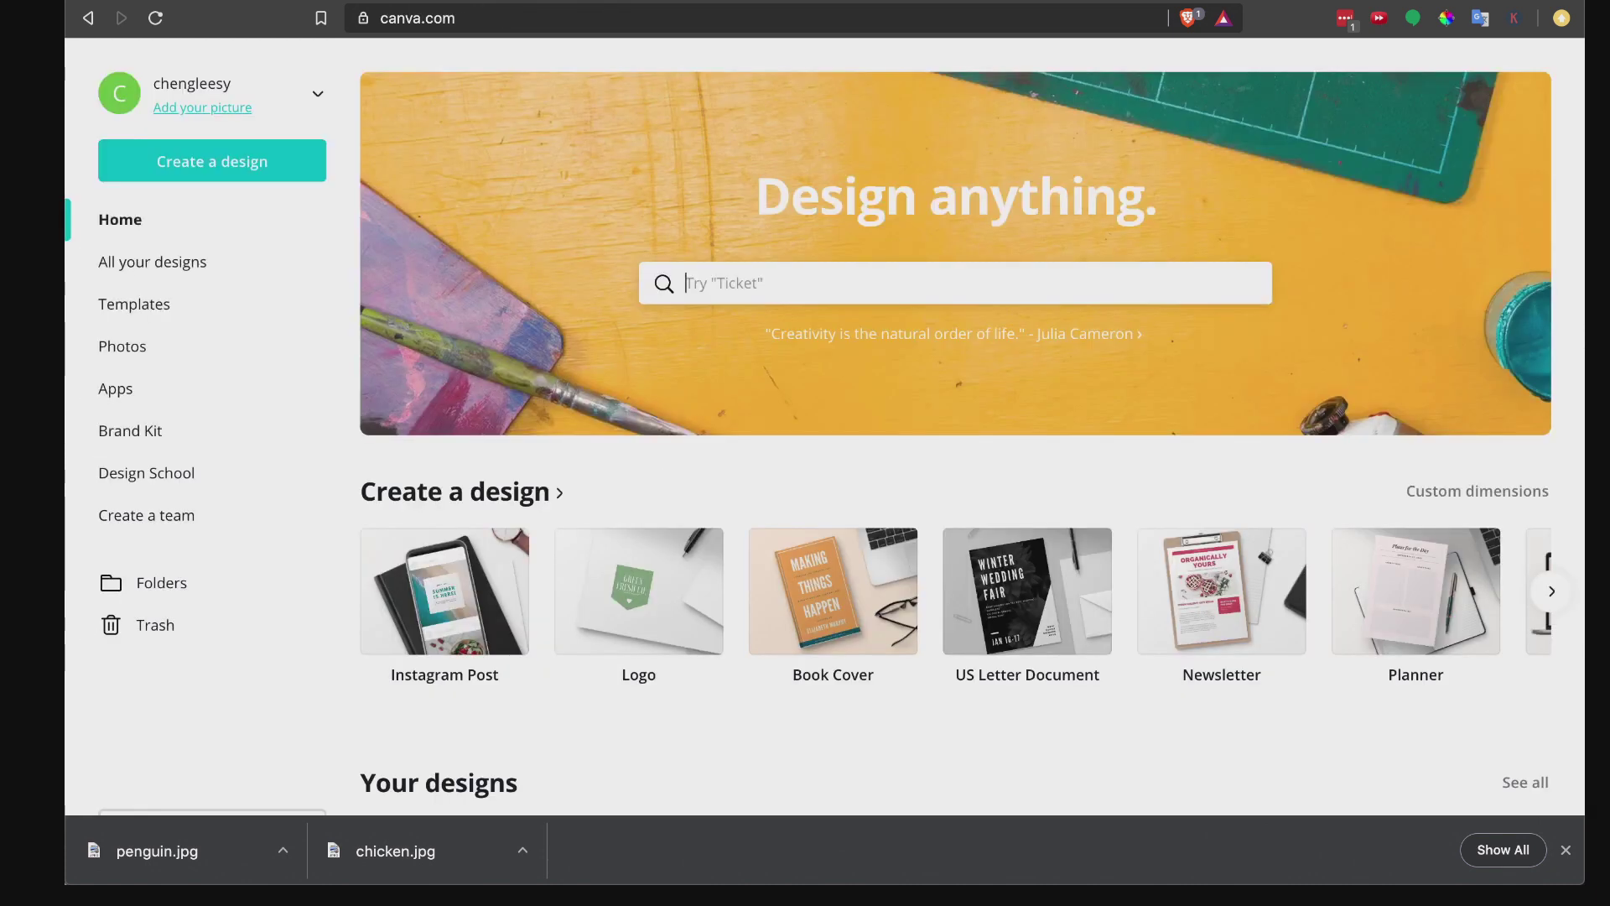
# Step: Create a custom-size Canva design of 8.5 × 11 inches
pyautogui.click(575, 48)
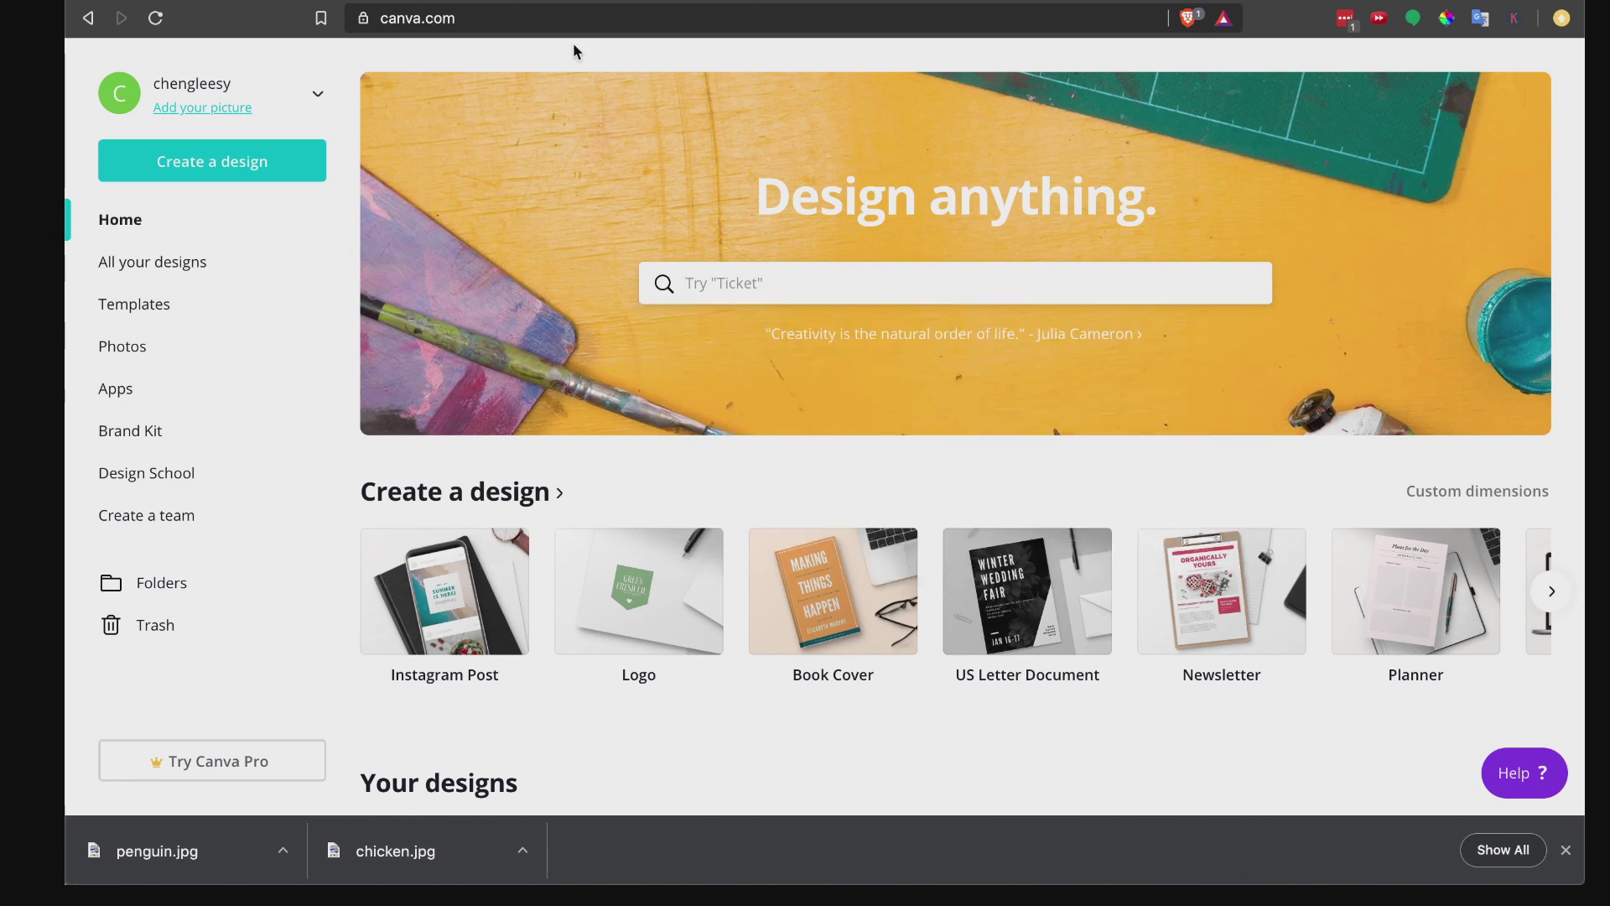
pyautogui.click(181, 164)
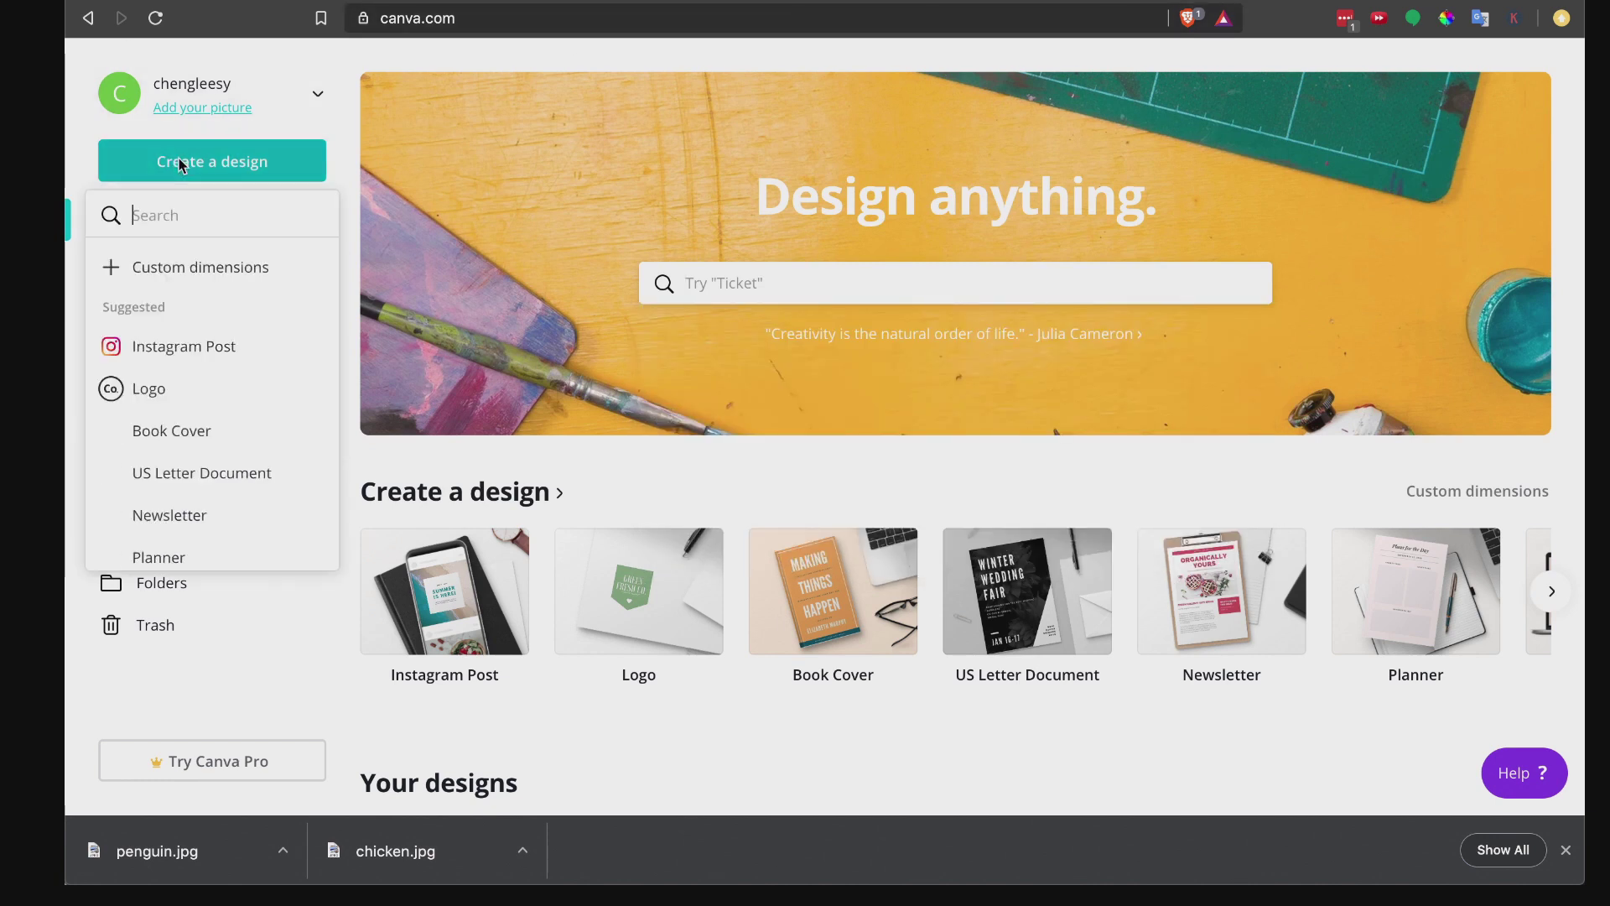
pyautogui.click(196, 267)
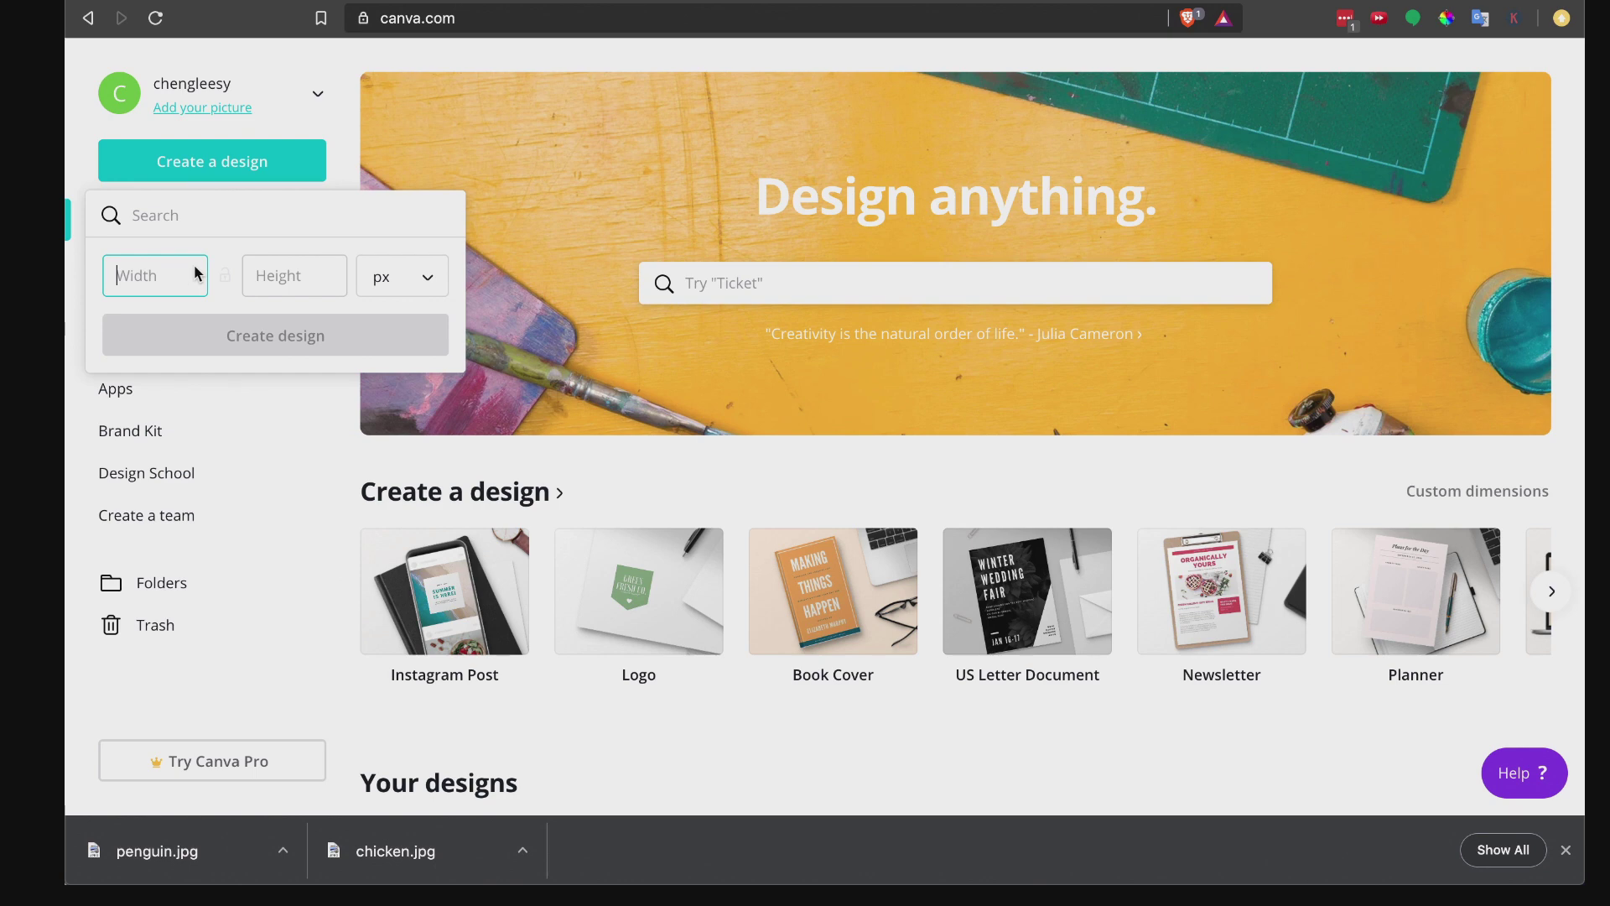
pyautogui.write('8.5')
pyautogui.click(304, 287)
pyautogui.click(387, 280)
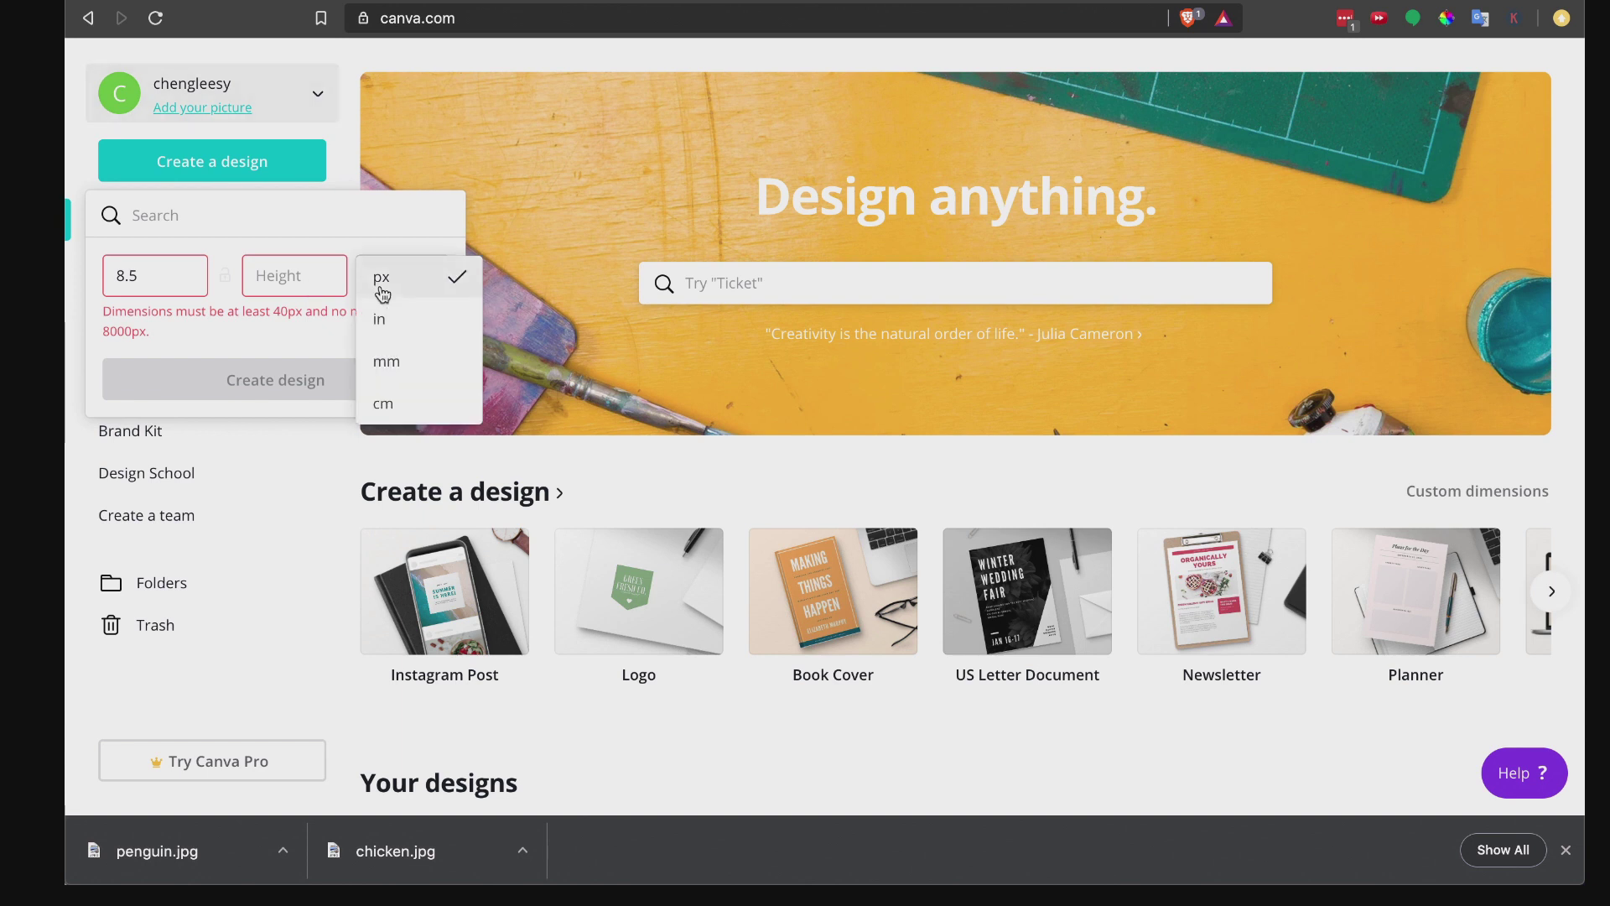
pyautogui.click(421, 323)
pyautogui.doubleClick(174, 276)
pyautogui.write('8.5')
pyautogui.click(300, 295)
pyautogui.write('11')
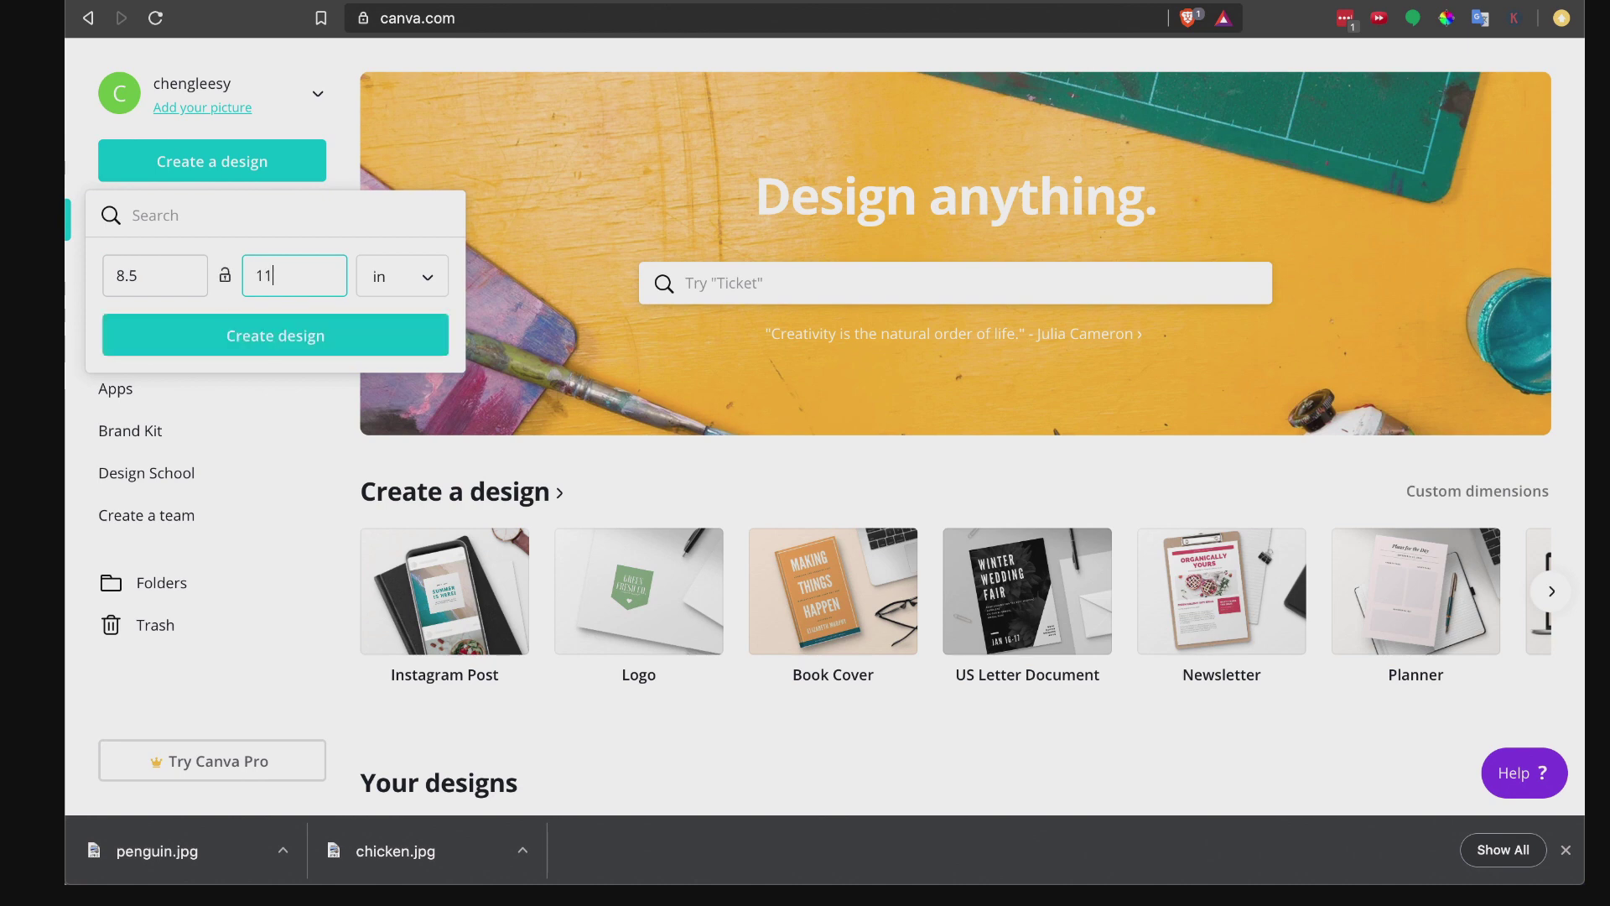
pyautogui.click(378, 339)
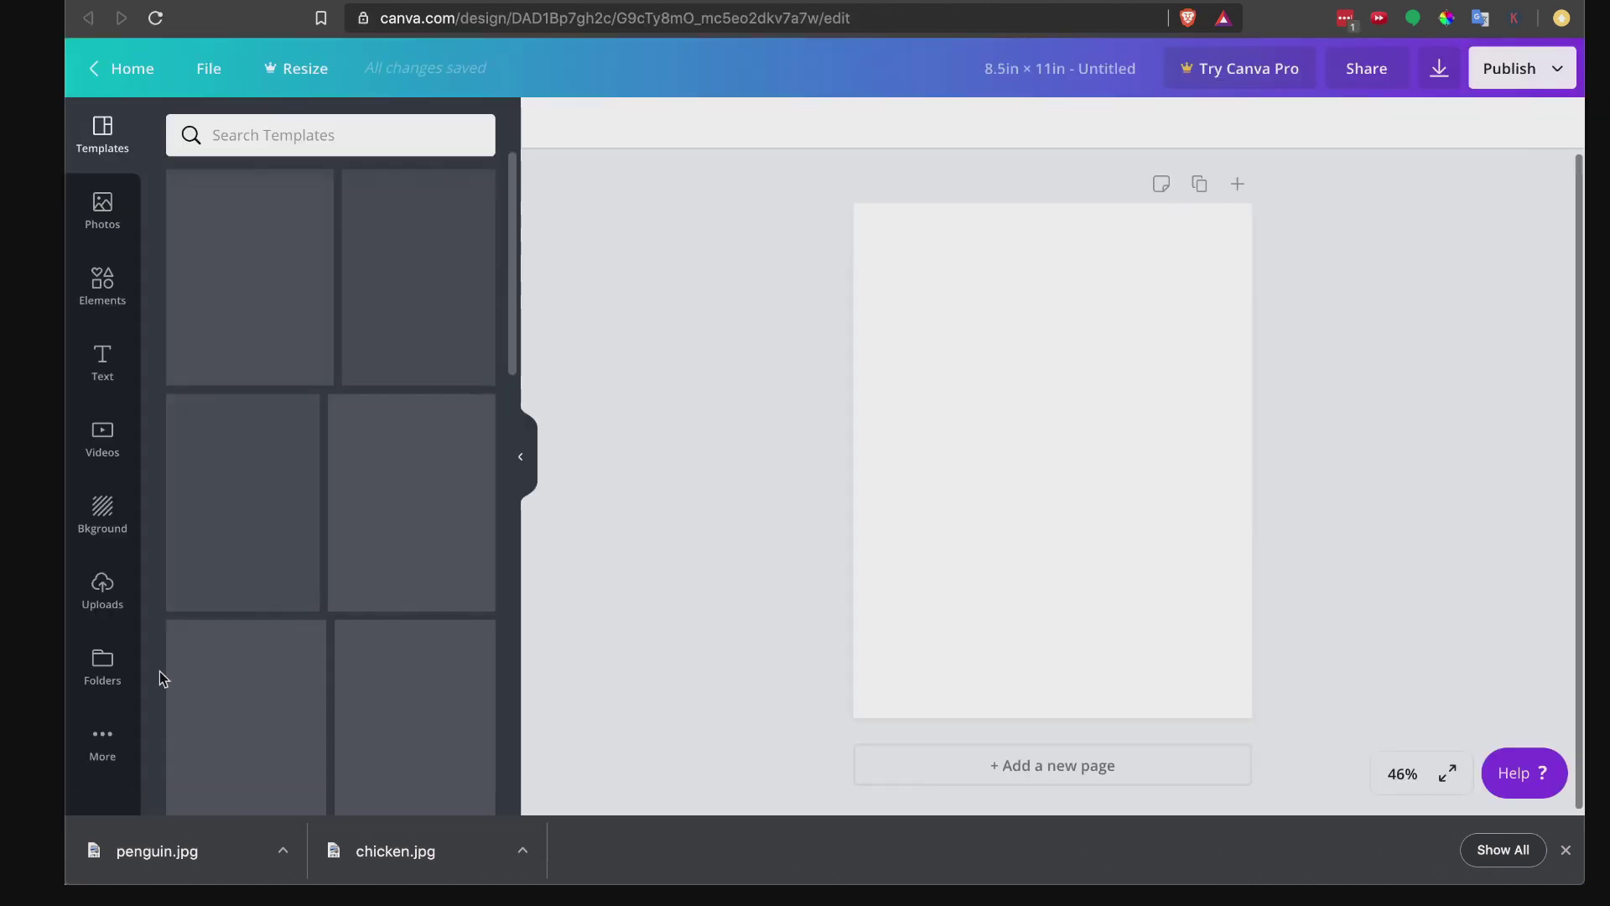
# Step: Upload penguin.jpg from the Downloads folder into Canva
pyautogui.click(105, 597)
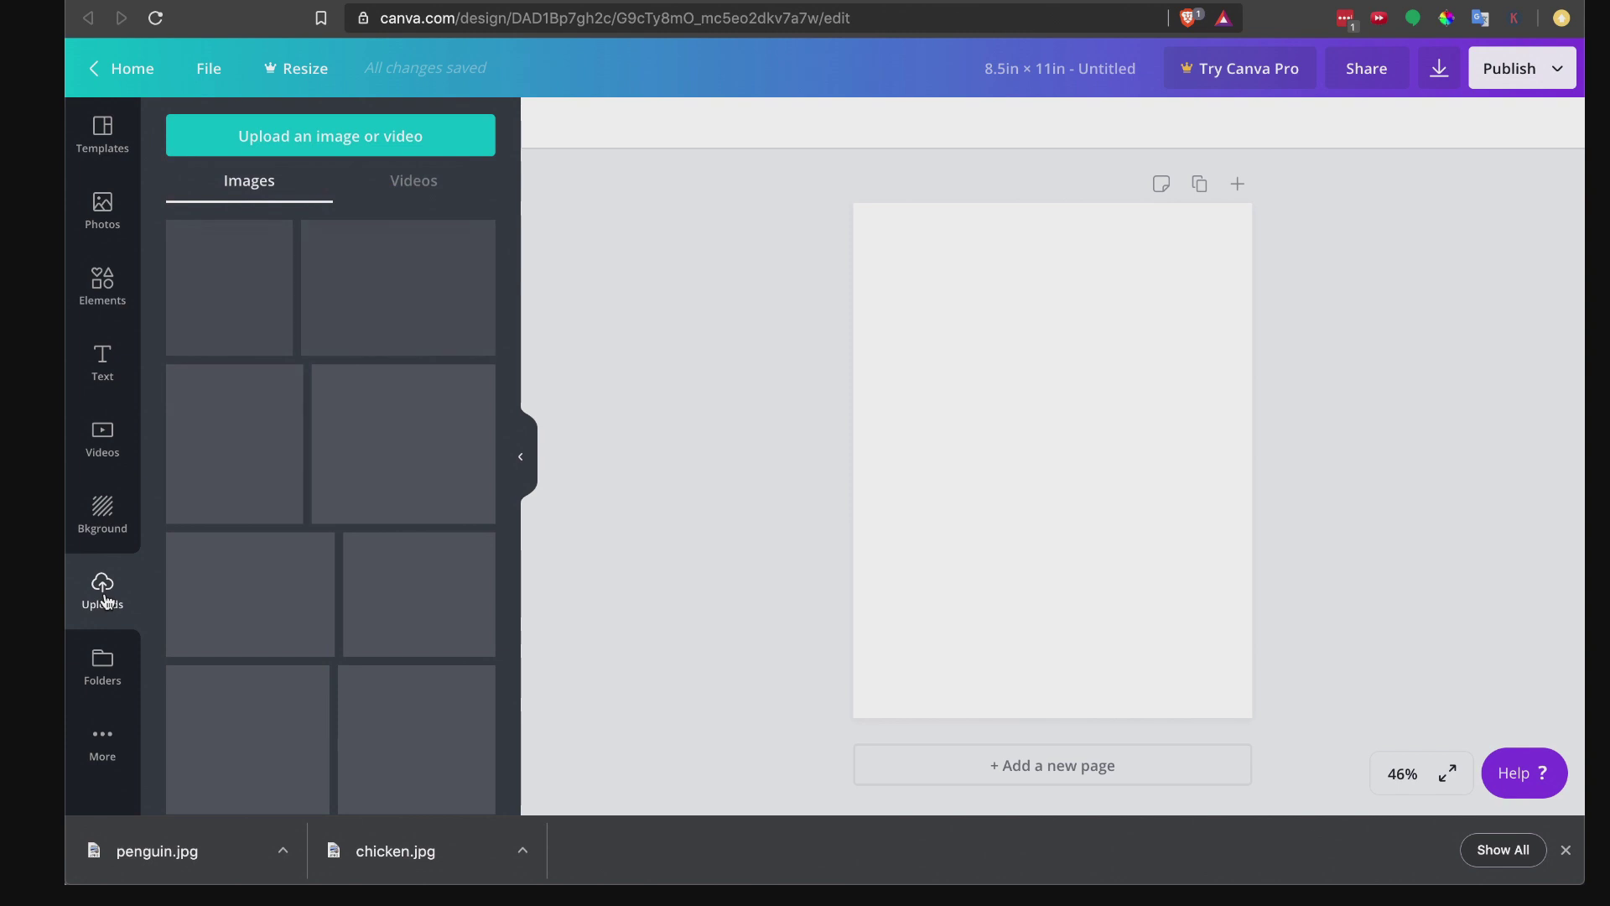
pyautogui.click(380, 134)
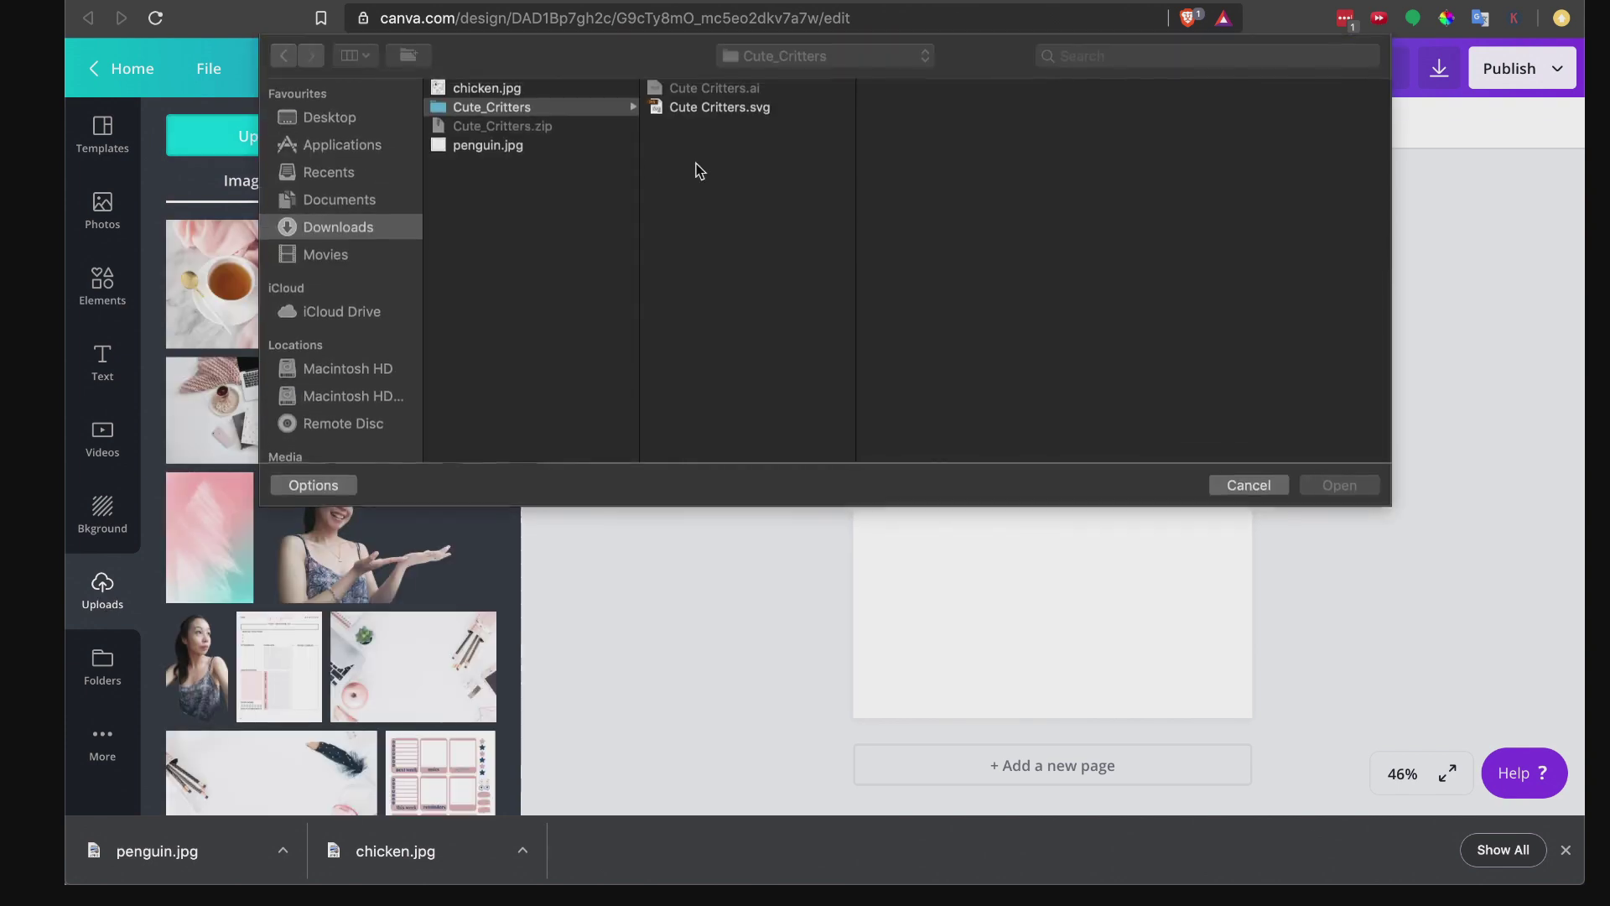
pyautogui.click(542, 90)
pyautogui.click(520, 161)
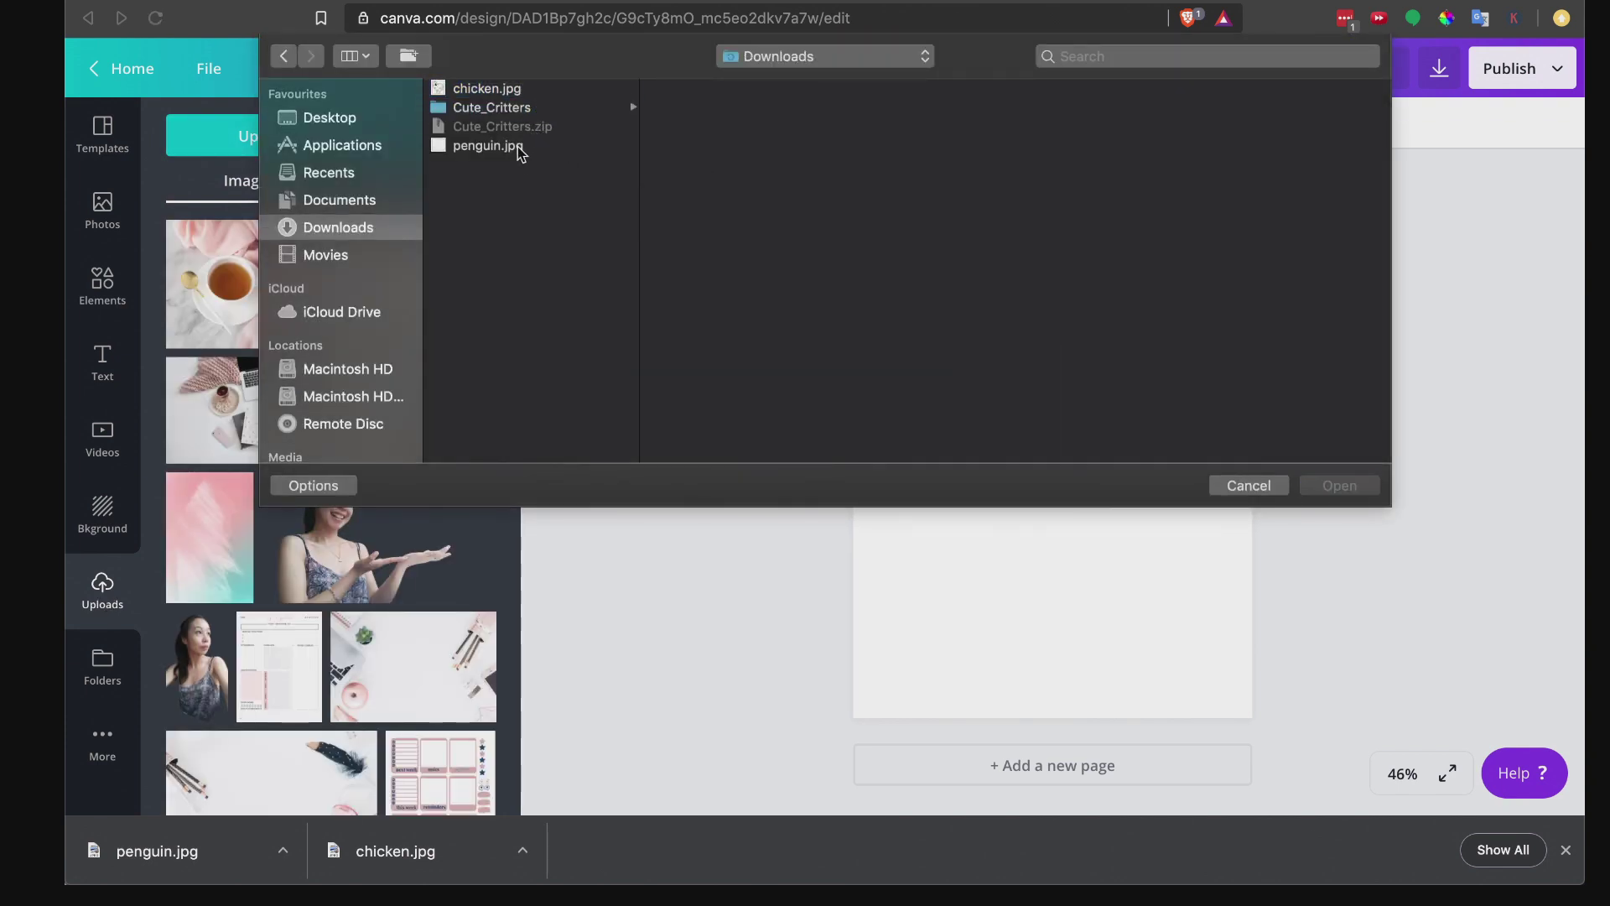
pyautogui.doubleClick(487, 146)
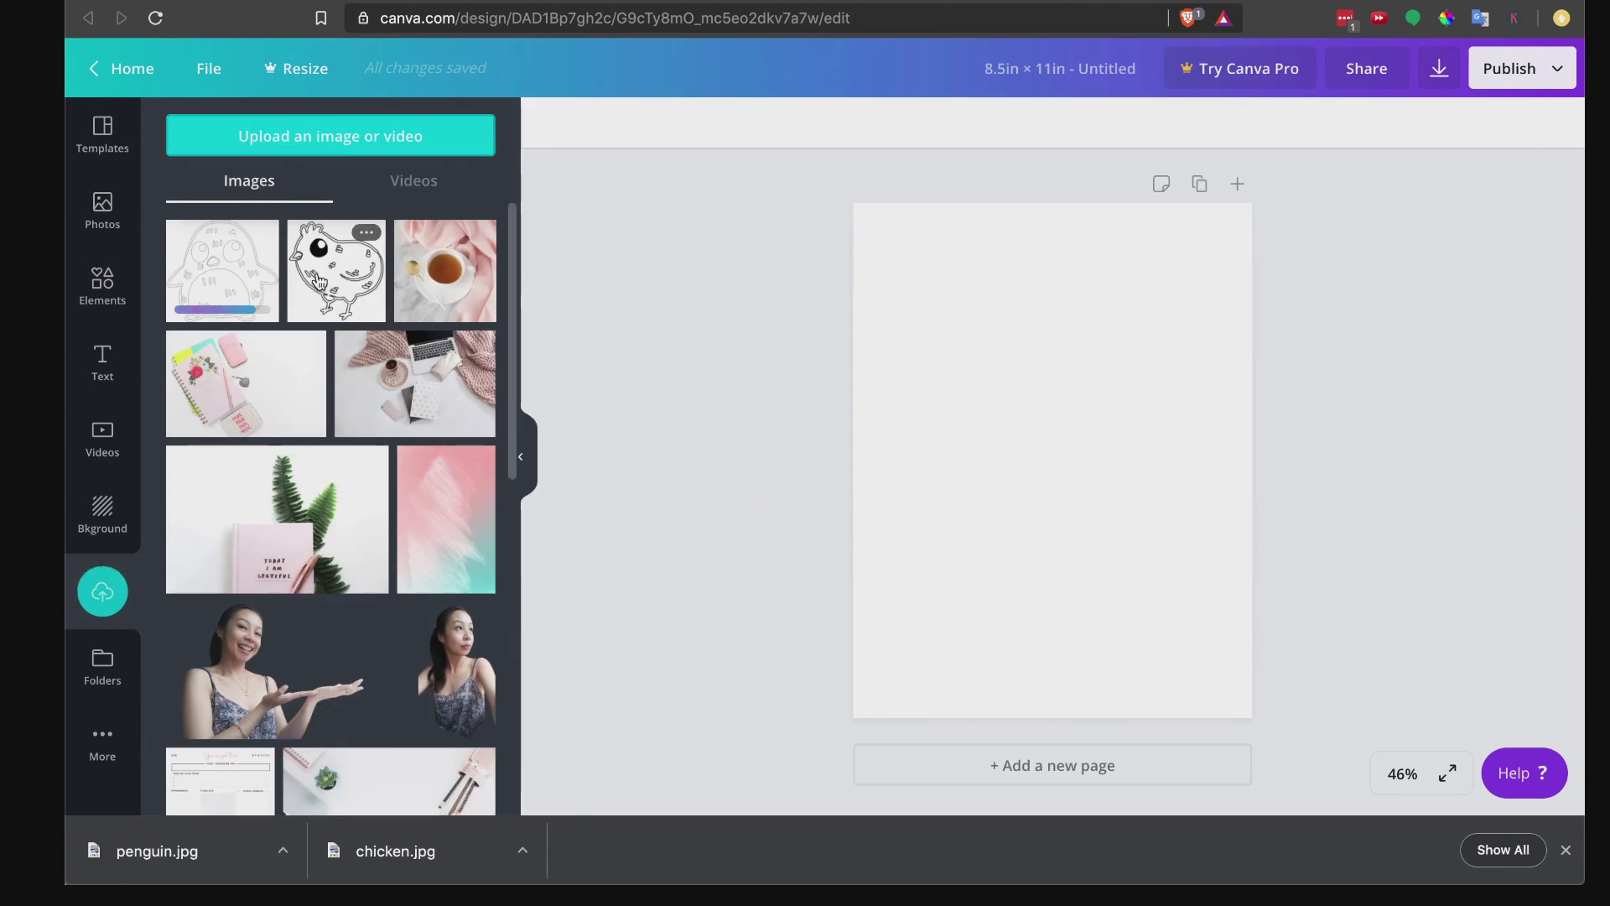
# Step: Place the chicken on page 1, the penguin on a new page 2, and add a blank page 3
pyautogui.moveTo(317, 281); pyautogui.dragTo(996, 439)
pyautogui.moveTo(1138, 490)
pyautogui.mouseDown()
pyautogui.moveTo(1138, 451)
pyautogui.moveTo(1134, 475)
pyautogui.moveTo(1126, 462)
pyautogui.mouseUp()
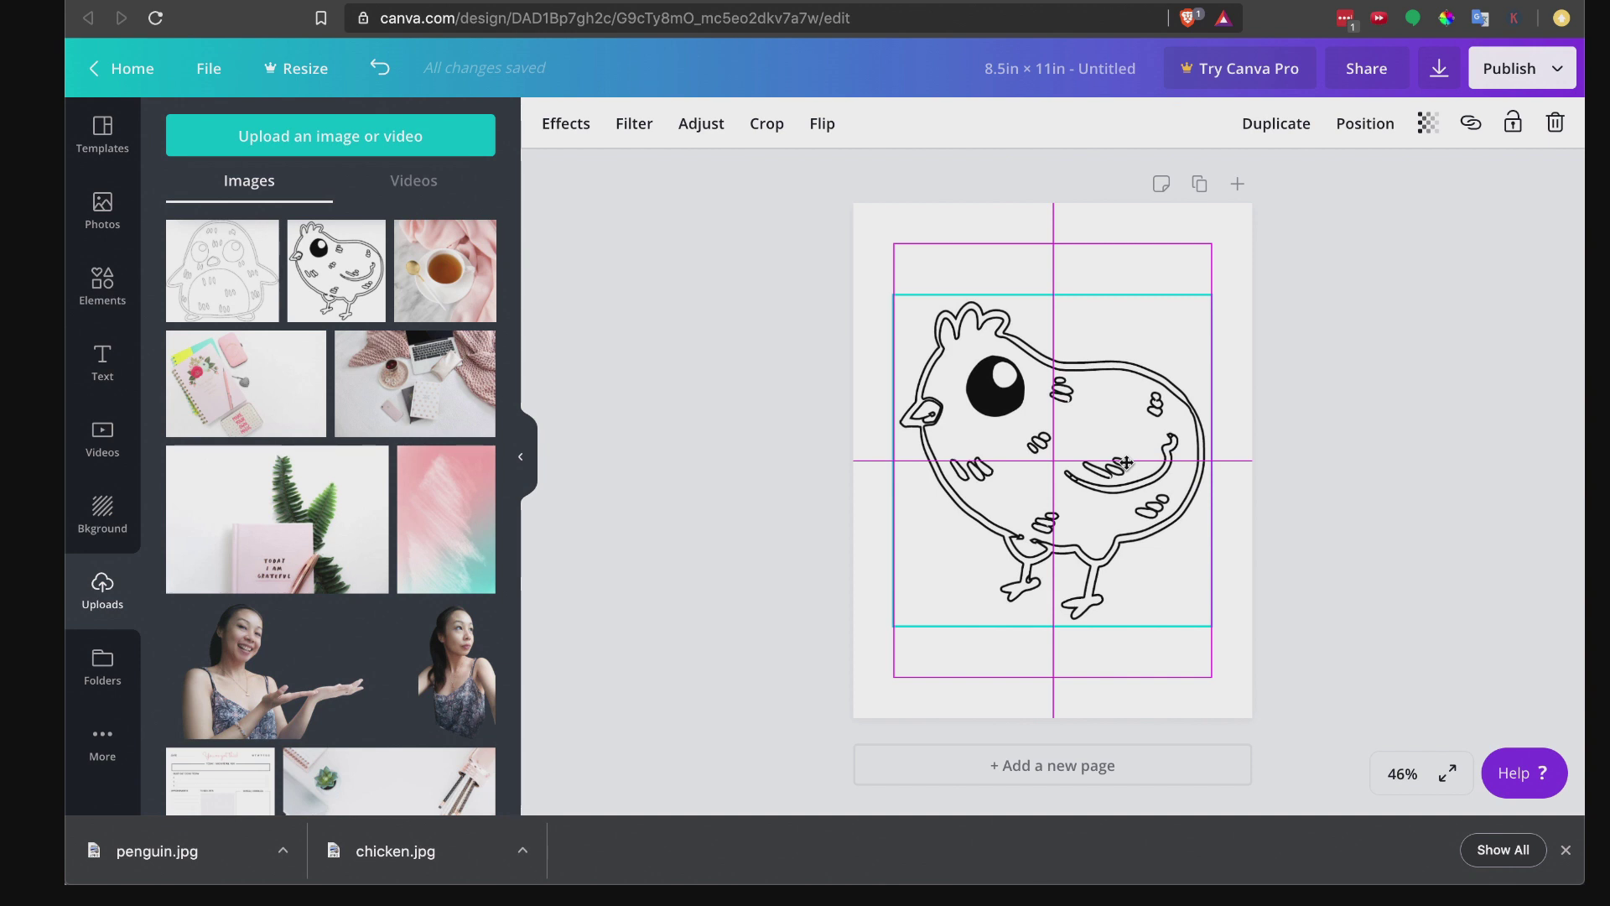
pyautogui.click(1106, 765)
pyautogui.moveTo(222, 270); pyautogui.dragTo(1034, 393)
pyautogui.scroll(2, 1326, 625)
pyautogui.scroll(-2, 1327, 626)
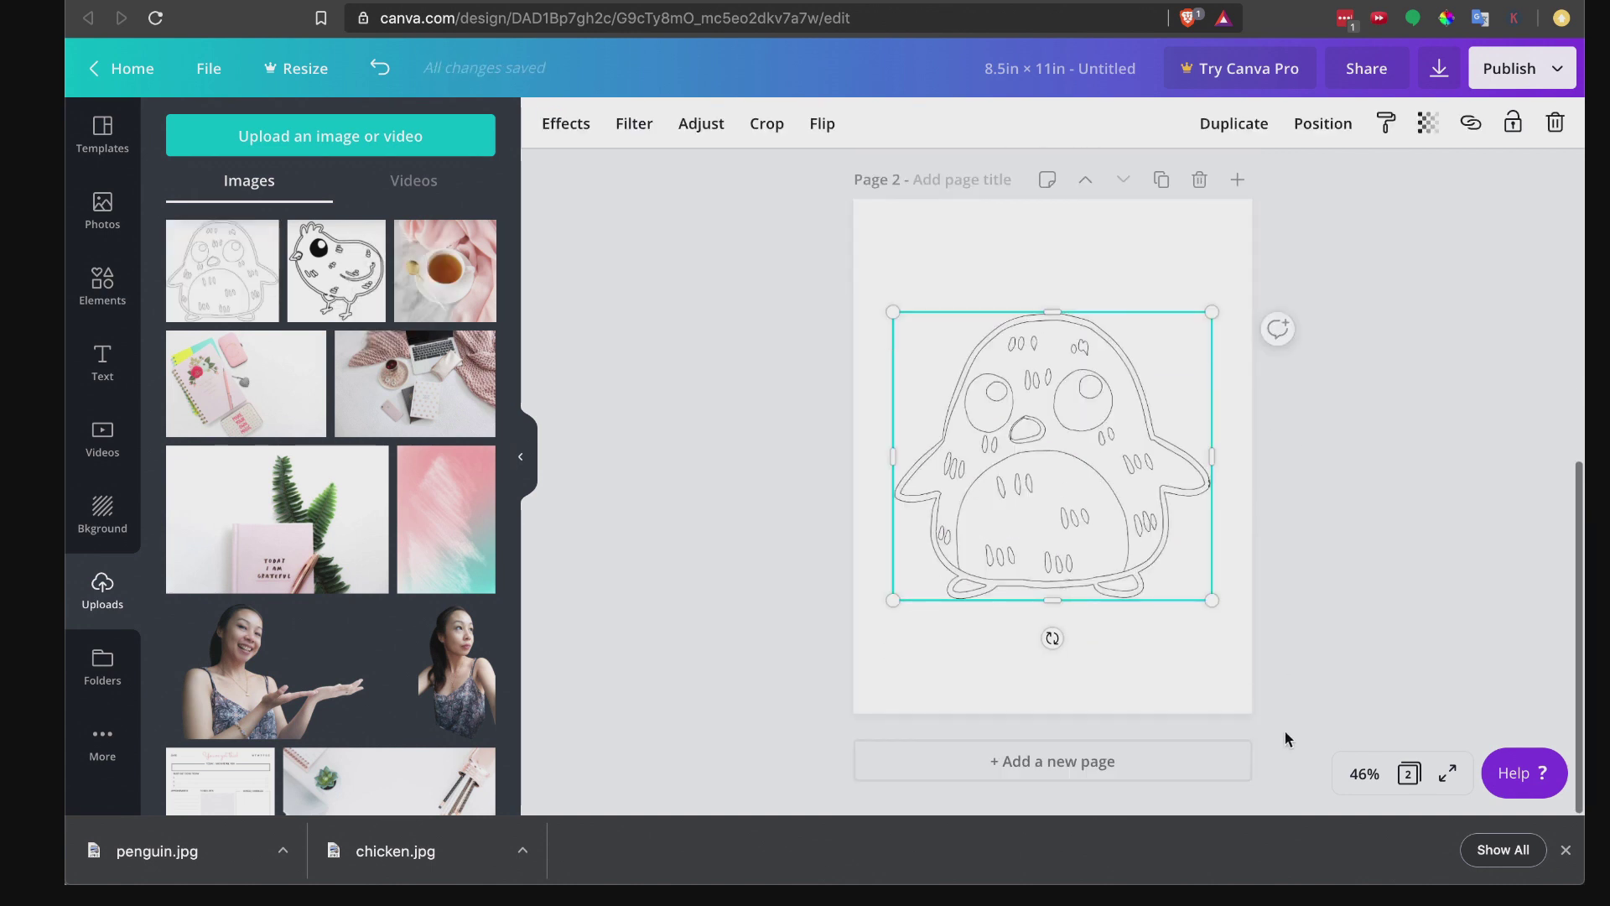
pyautogui.scroll(1, 1313, 653)
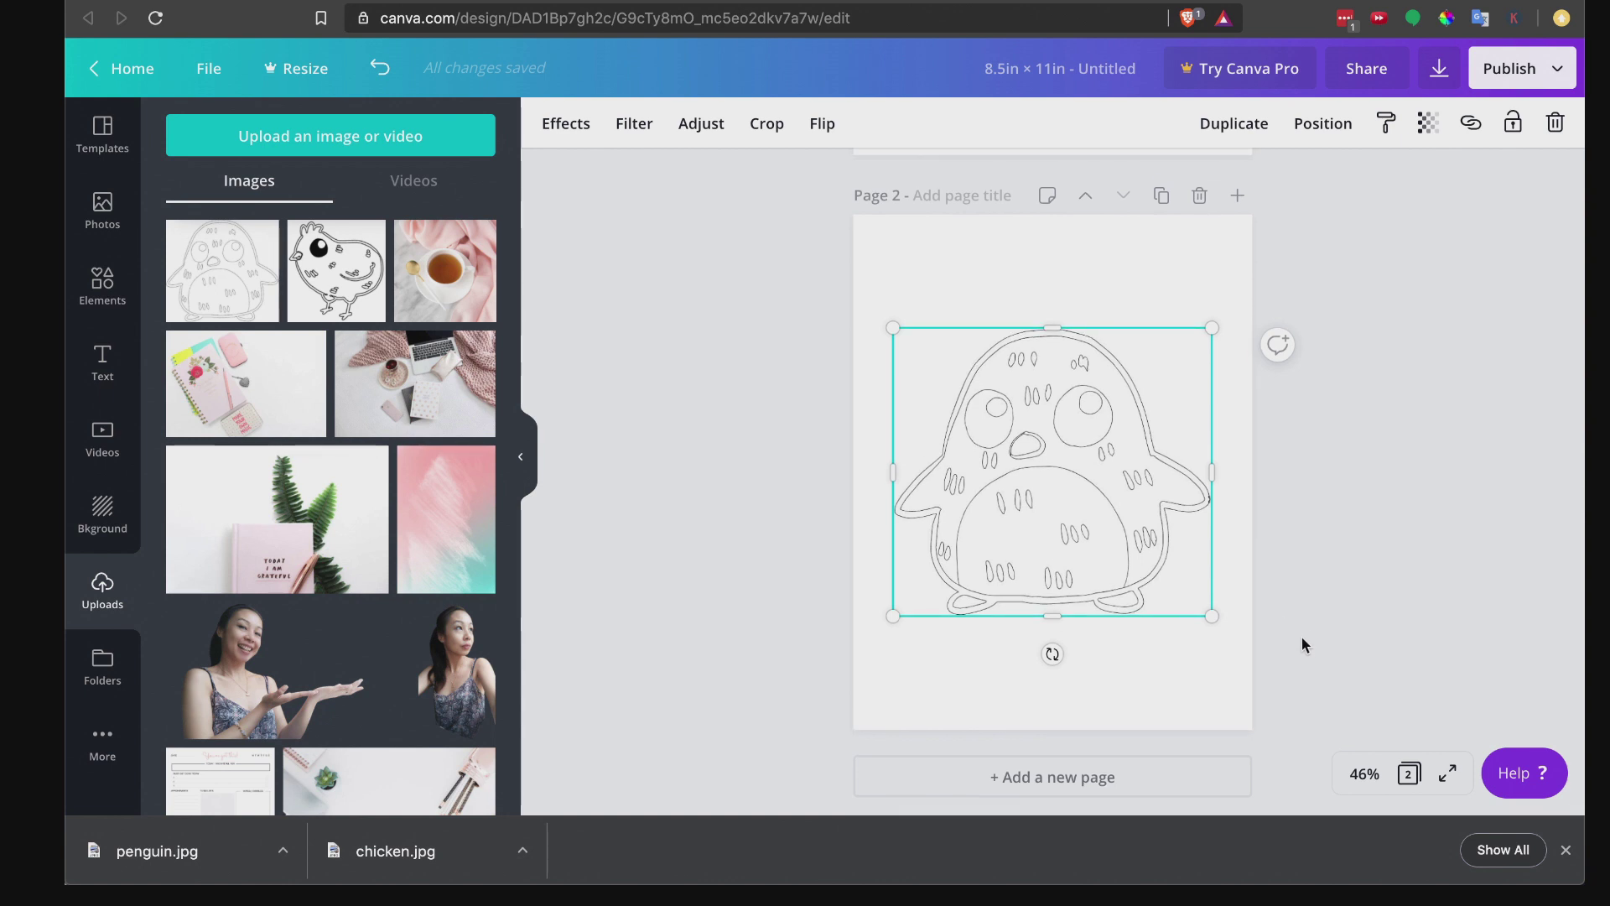
pyautogui.click(1124, 767)
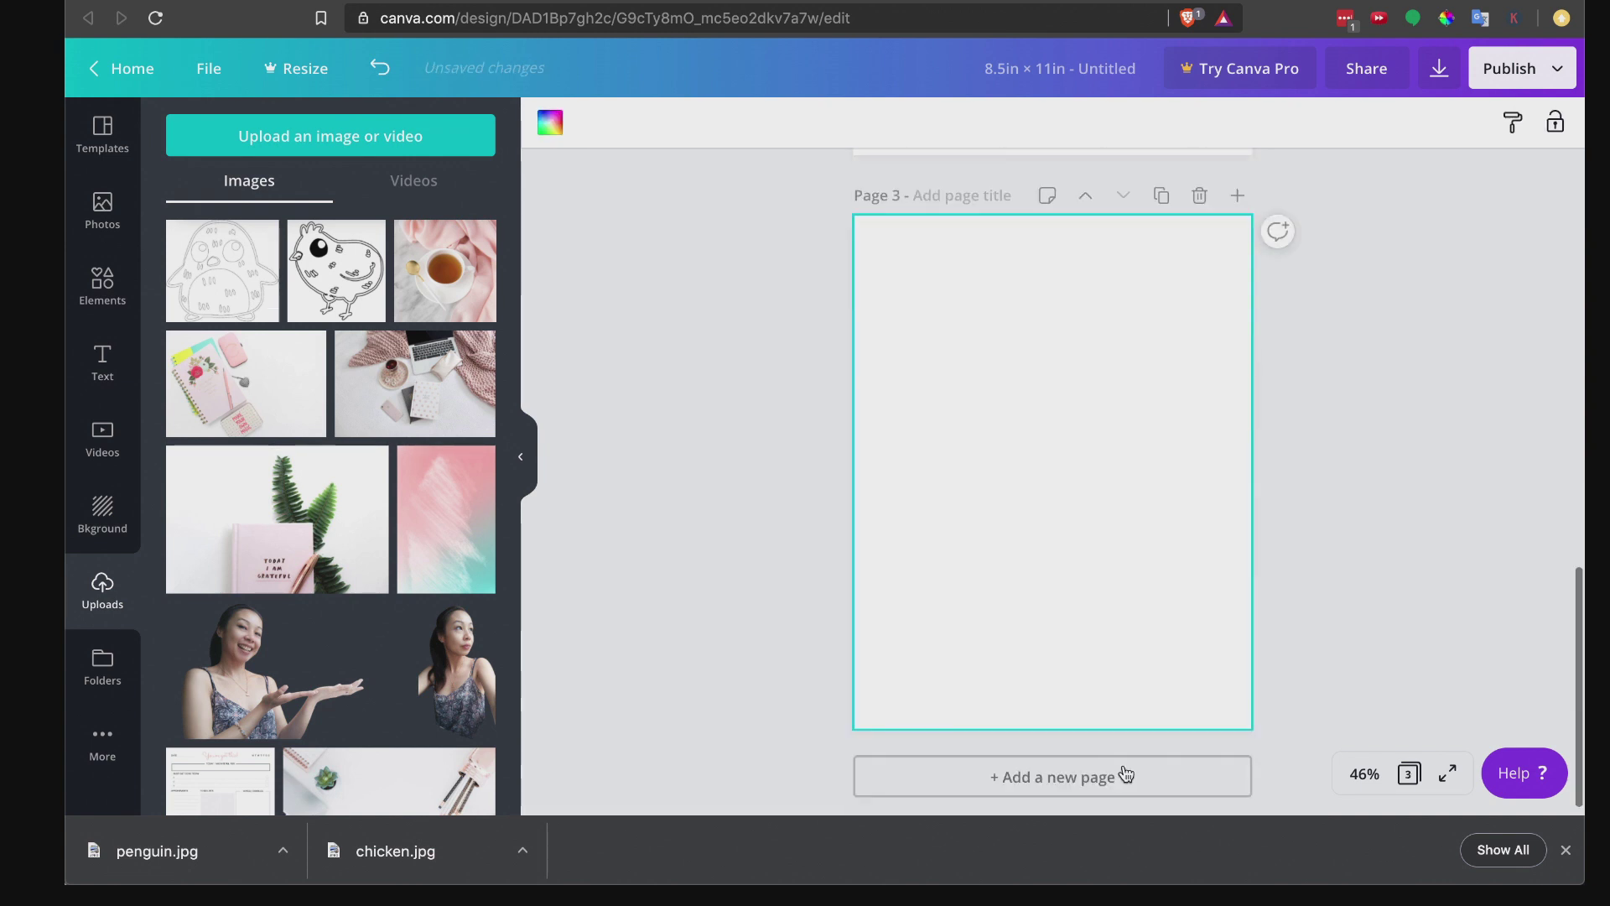
# Step: Move the blank page up to become Page 1 and browse Canva's font combinations
pyautogui.click(1086, 198)
pyautogui.click(1085, 191)
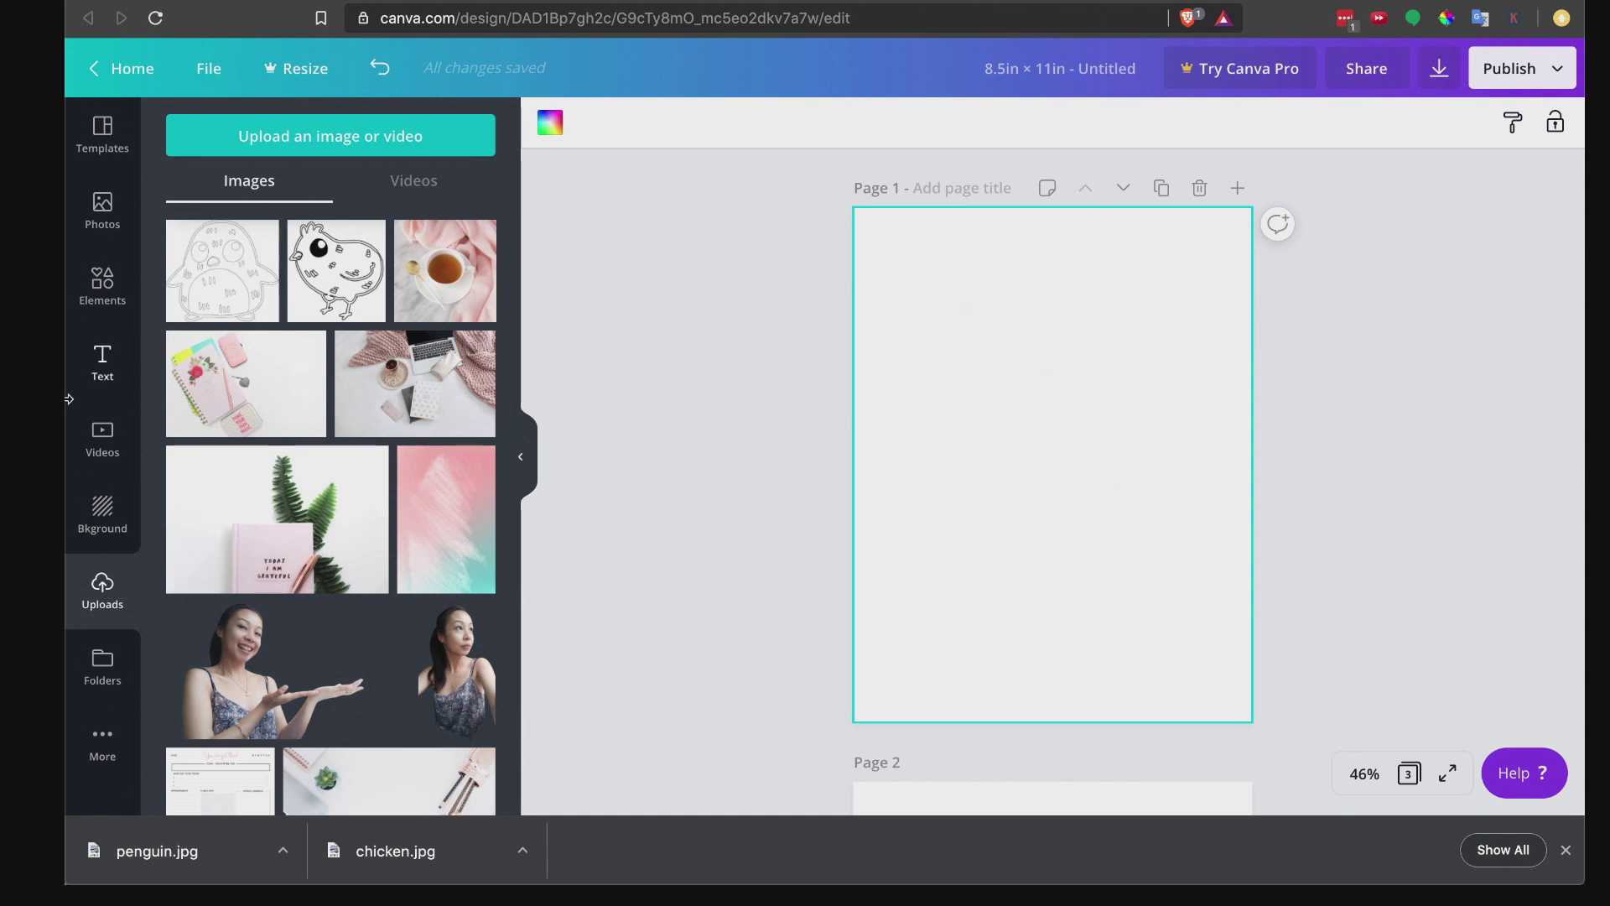
pyautogui.click(104, 377)
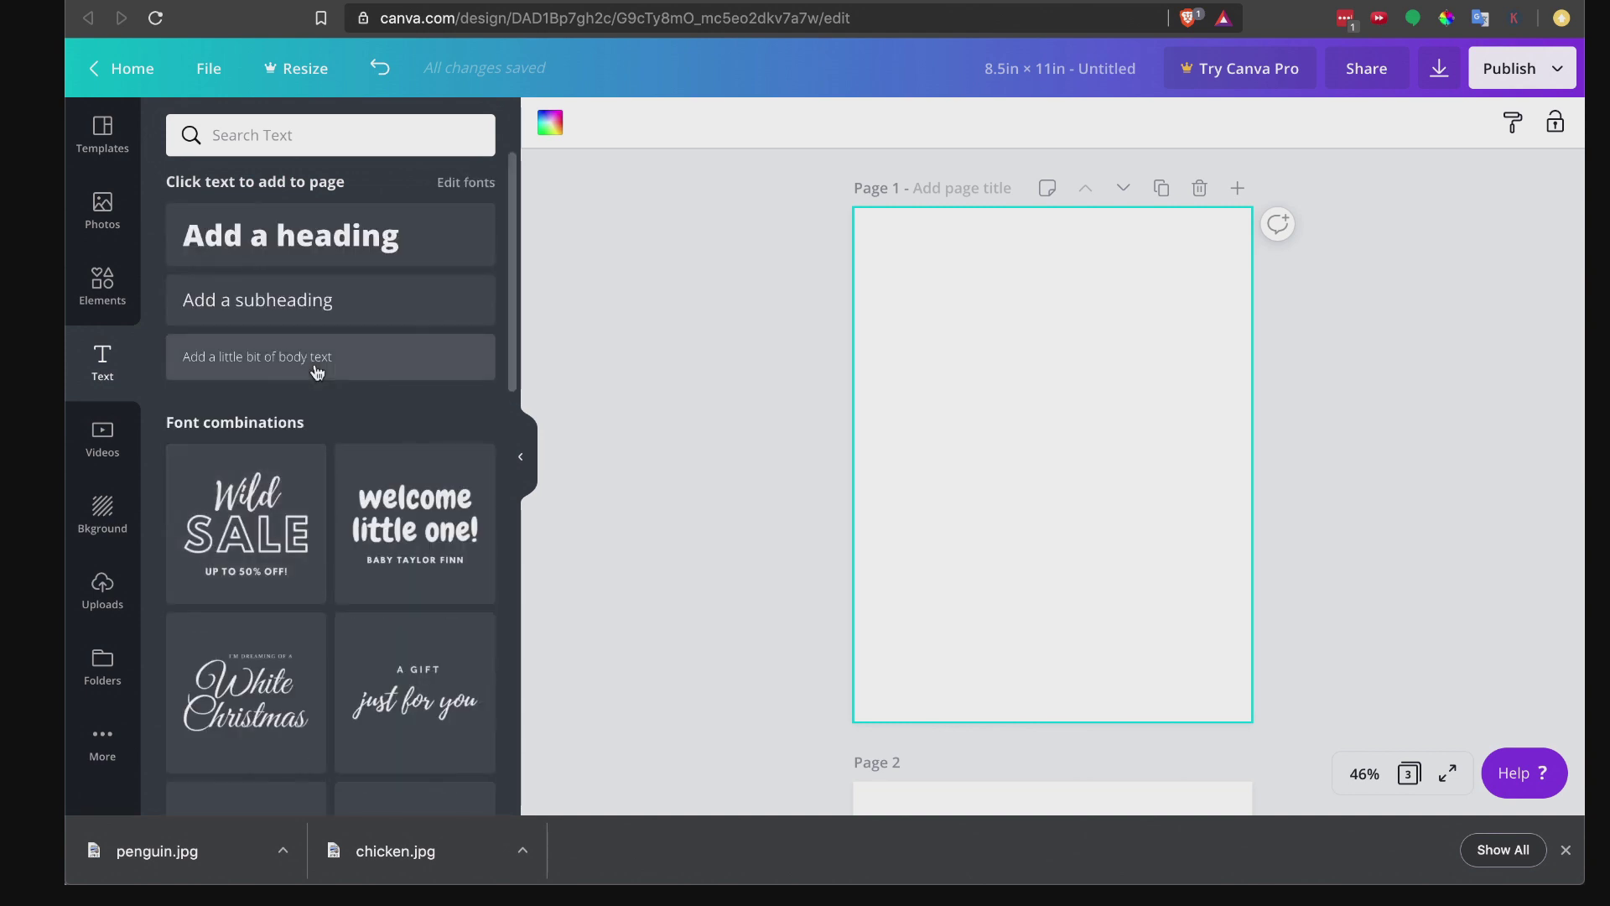
pyautogui.scroll(-3, 352, 587)
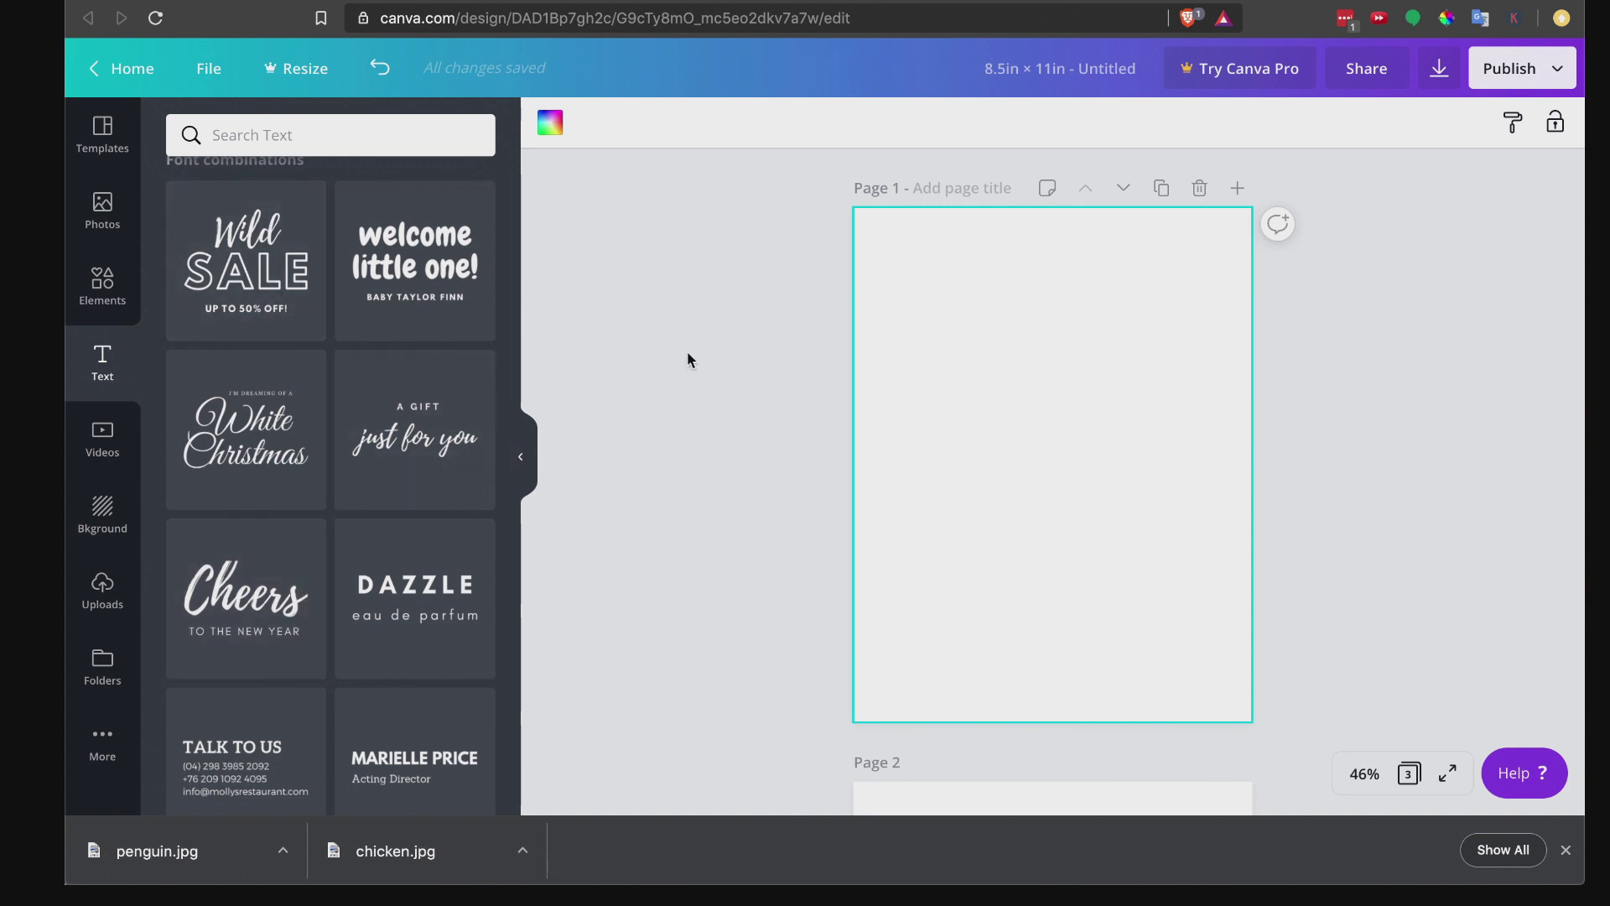
pyautogui.scroll(-3, 934, 480)
pyautogui.scroll(-10, 934, 476)
pyautogui.scroll(3, 935, 475)
pyautogui.scroll(10, 934, 476)
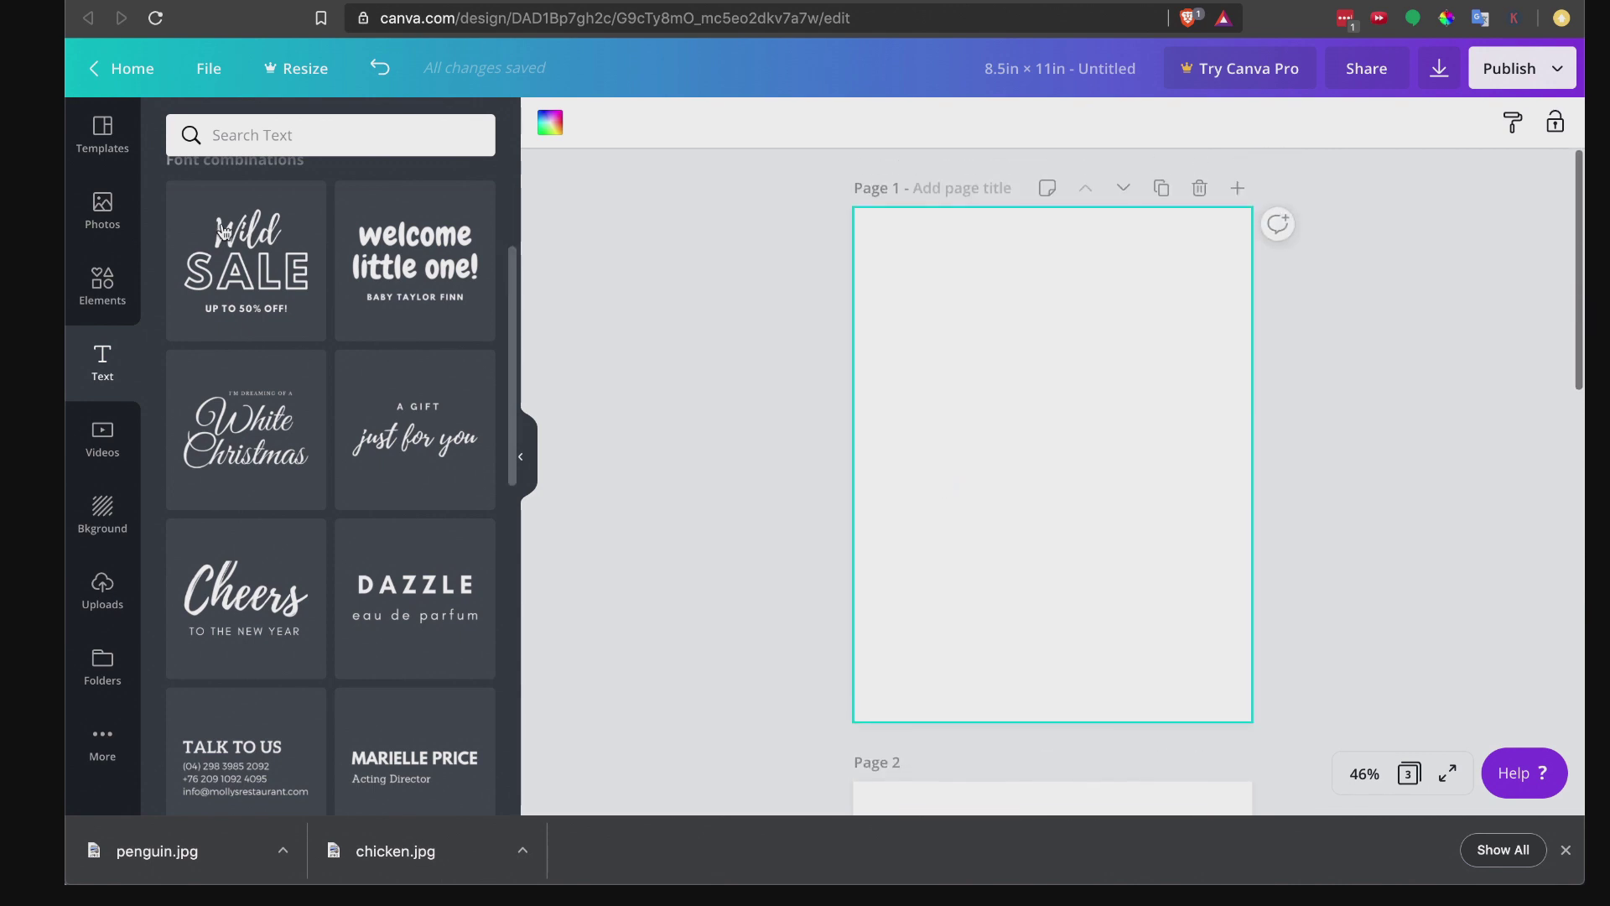
# Step: Turn the Wild SALE text combo on page 1 into the title 'Animal COLORING BOOK FOR KIDS'
pyautogui.moveTo(239, 239); pyautogui.dragTo(993, 392)
pyautogui.doubleClick(1061, 369)
pyautogui.write('Animal')
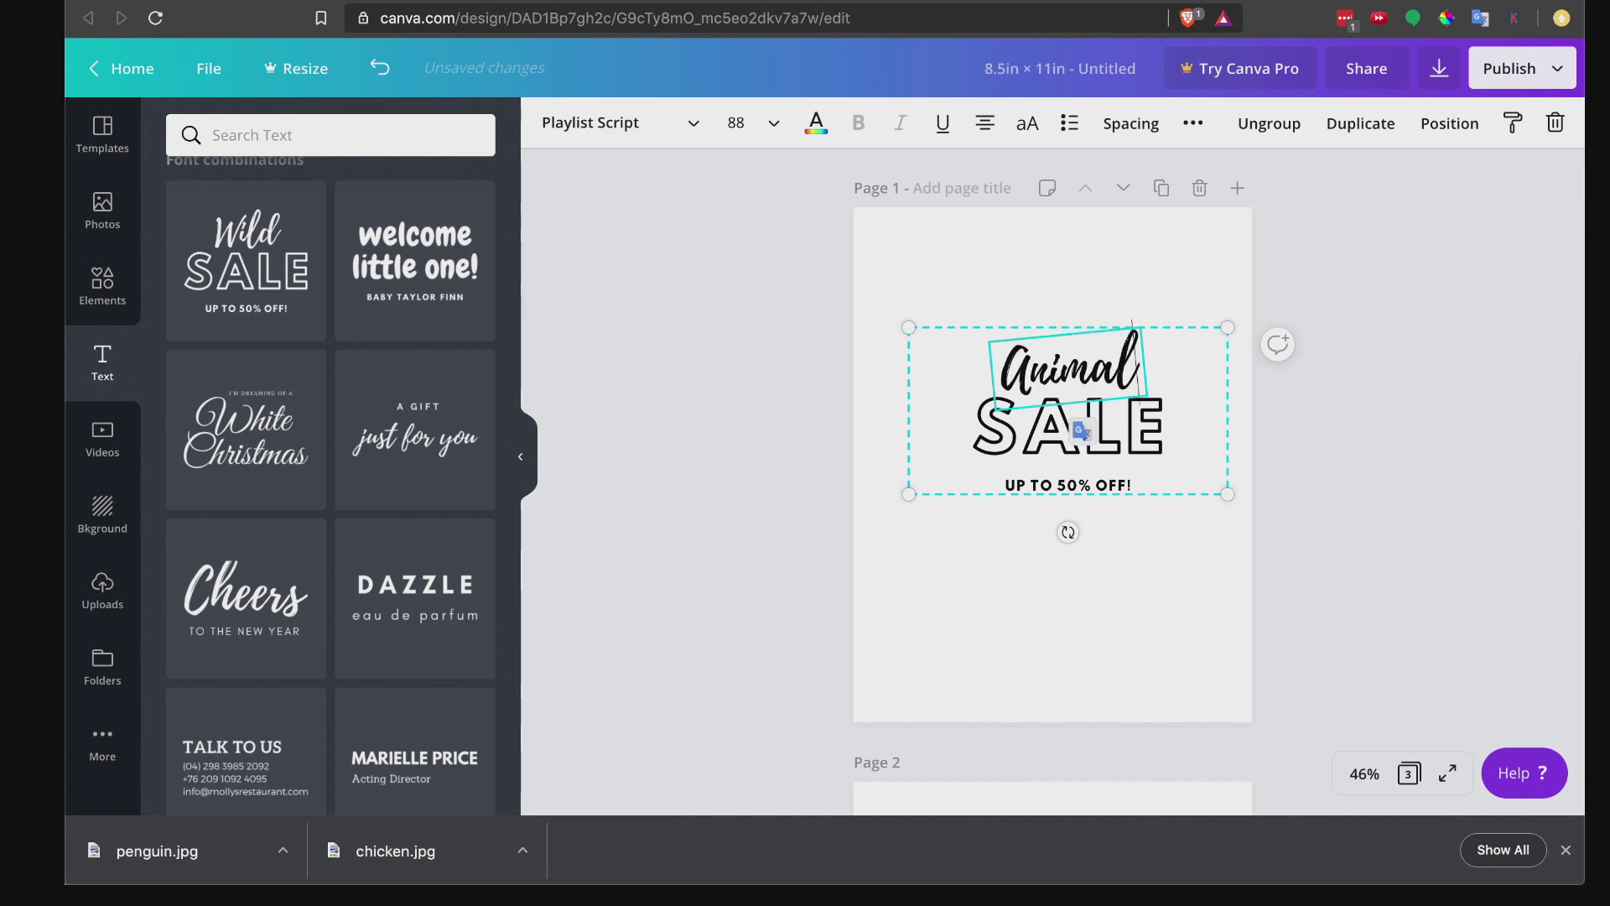
pyautogui.doubleClick(1067, 428)
pyautogui.write('COLORING')
pyautogui.doubleClick(1067, 485)
pyautogui.write('BOOK FOR KIDS')
pyautogui.moveTo(1199, 373); pyautogui.dragTo(1186, 431)
pyautogui.click(1299, 527)
# Step: Add a 'chicken' heading above the chick on page 2
pyautogui.scroll(-5, 1174, 532)
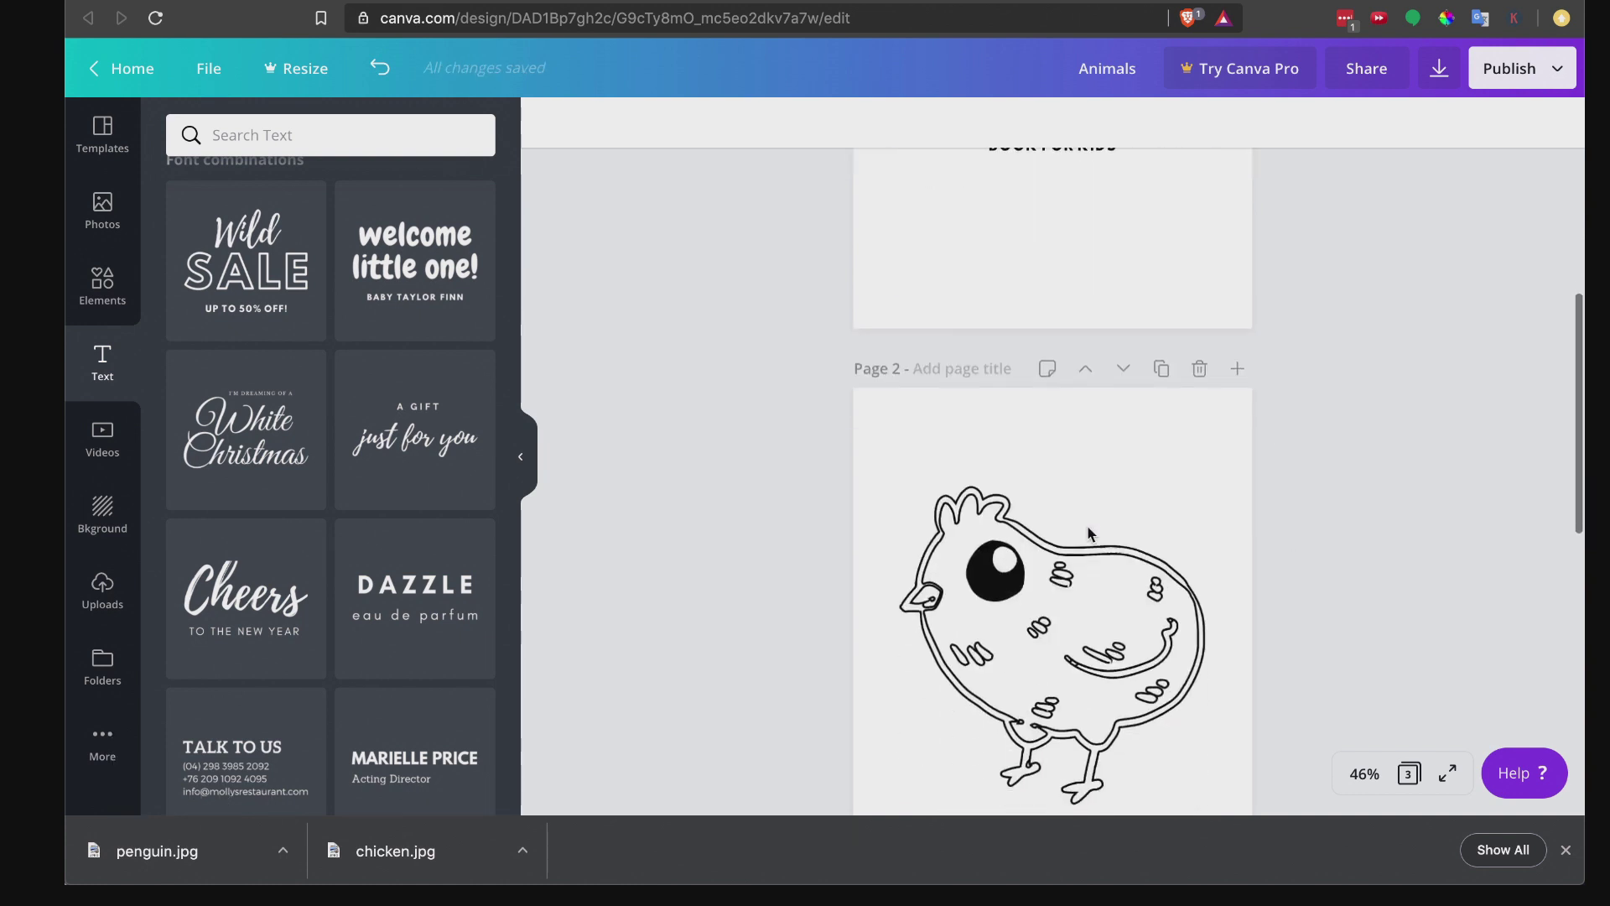
pyautogui.scroll(-3, 1087, 533)
pyautogui.moveTo(671, 310); pyautogui.dragTo(1129, 359)
pyautogui.doubleClick(1085, 335)
pyautogui.write('chicken')
pyautogui.scroll(-10, 1129, 405)
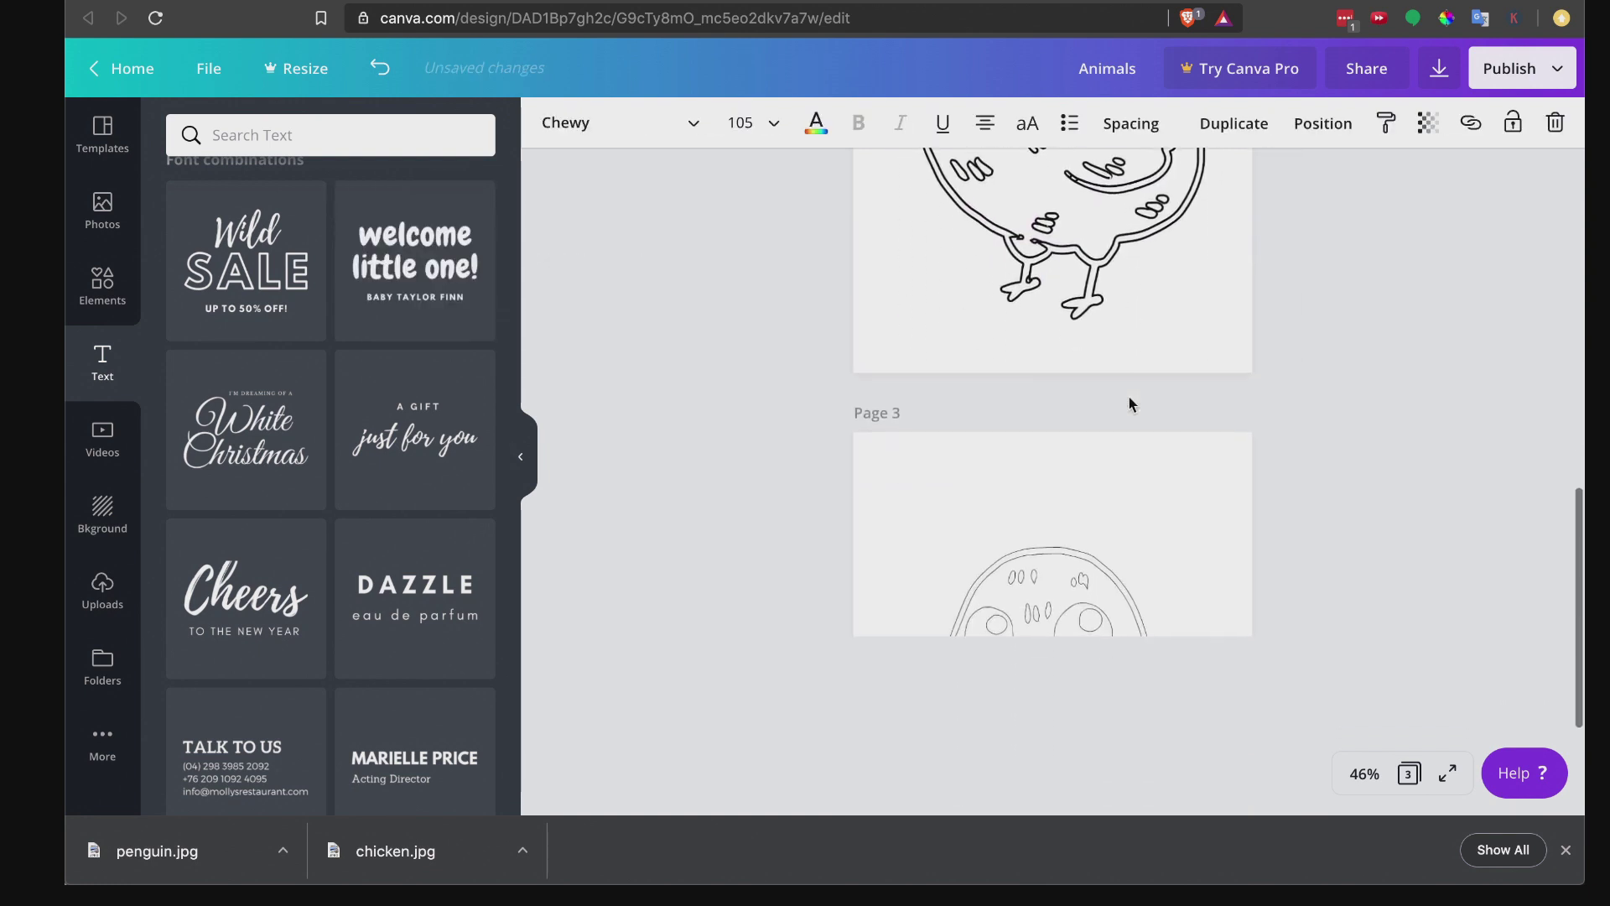
pyautogui.scroll(8, 1129, 405)
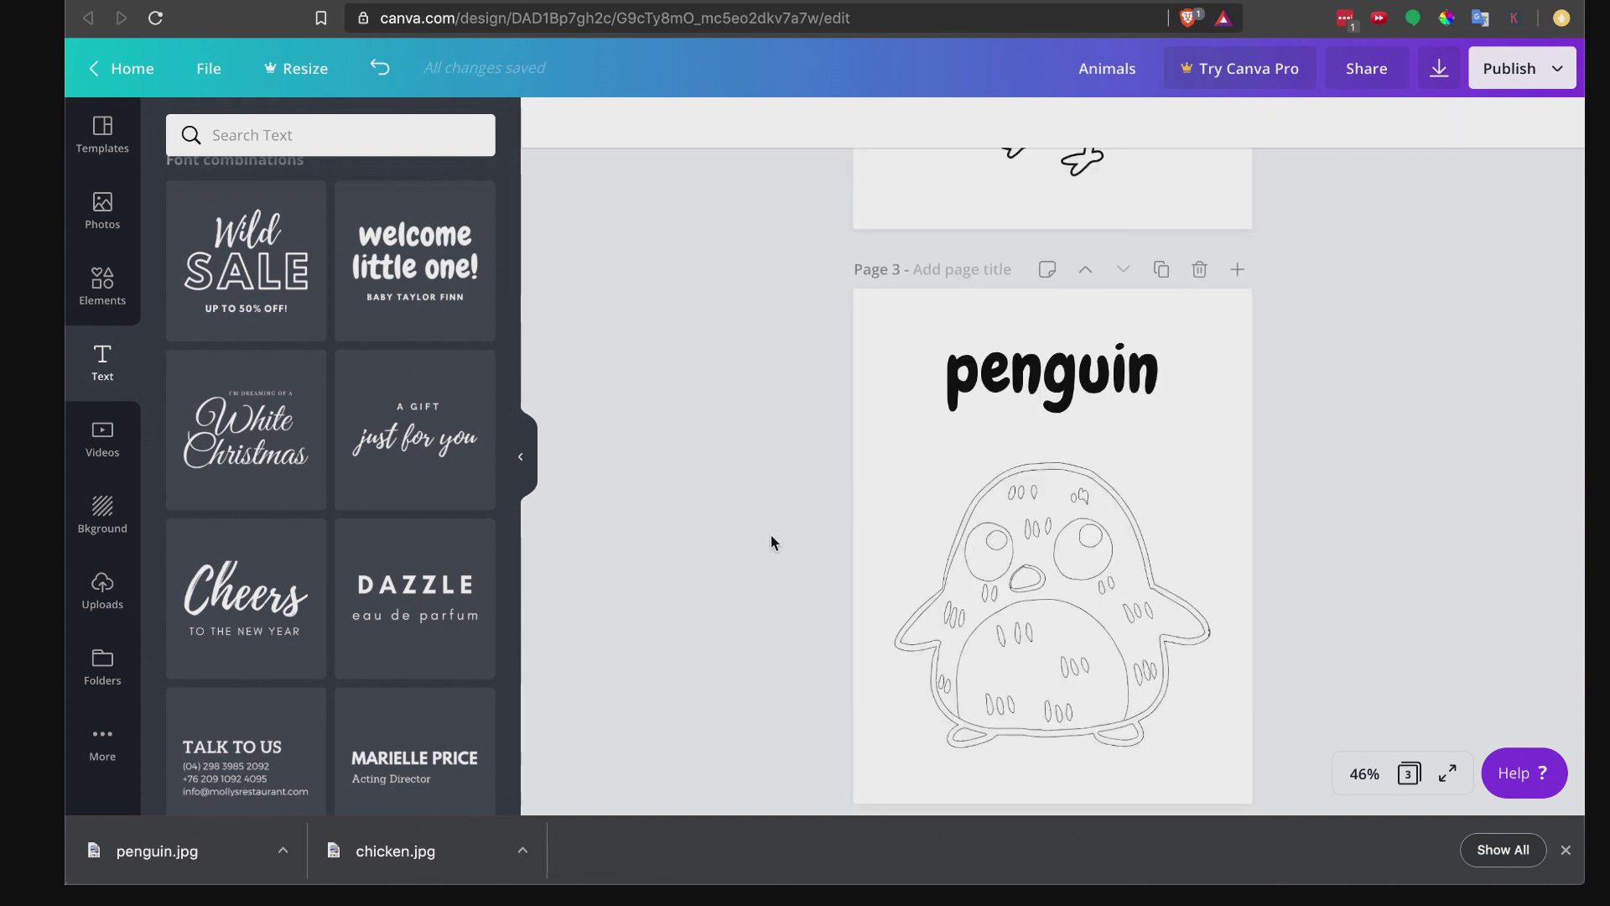